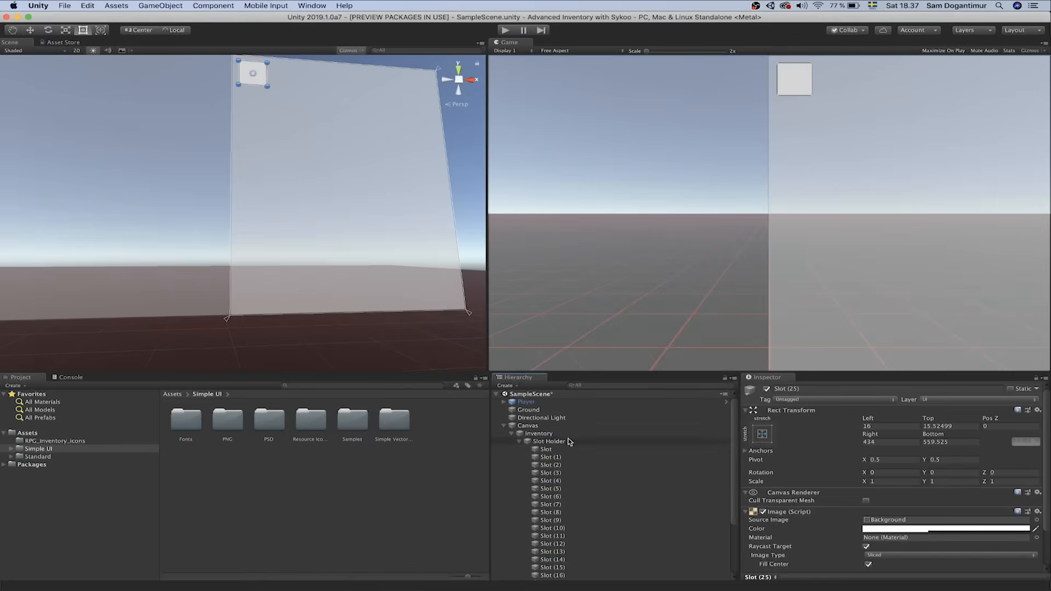
# Add a Grid Layout Group component to the Slot Holder object
pyautogui.click(572, 441)
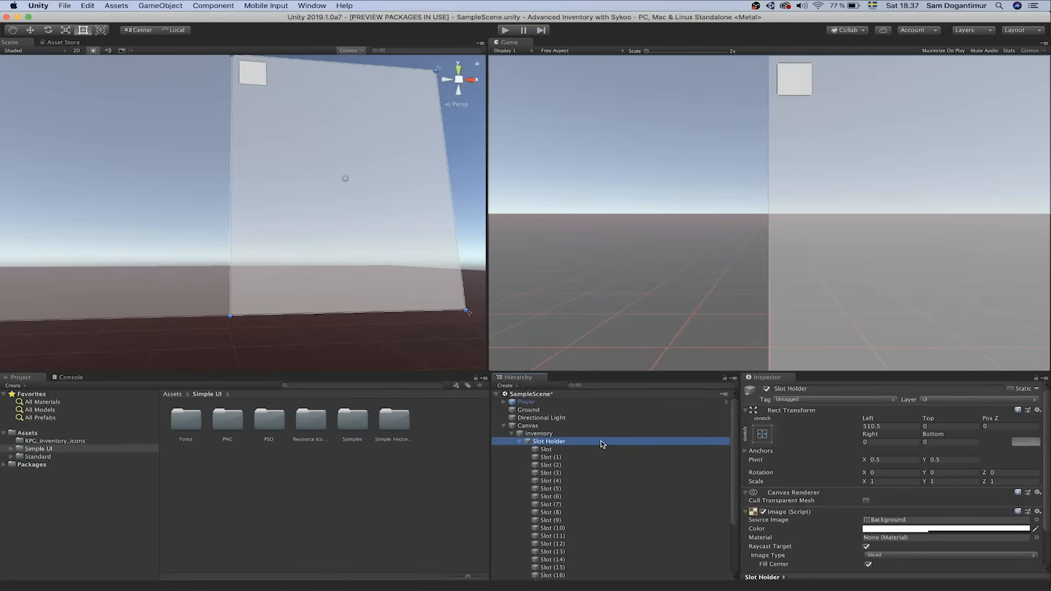
pyautogui.scroll(-5, 819, 443)
pyautogui.click(859, 560)
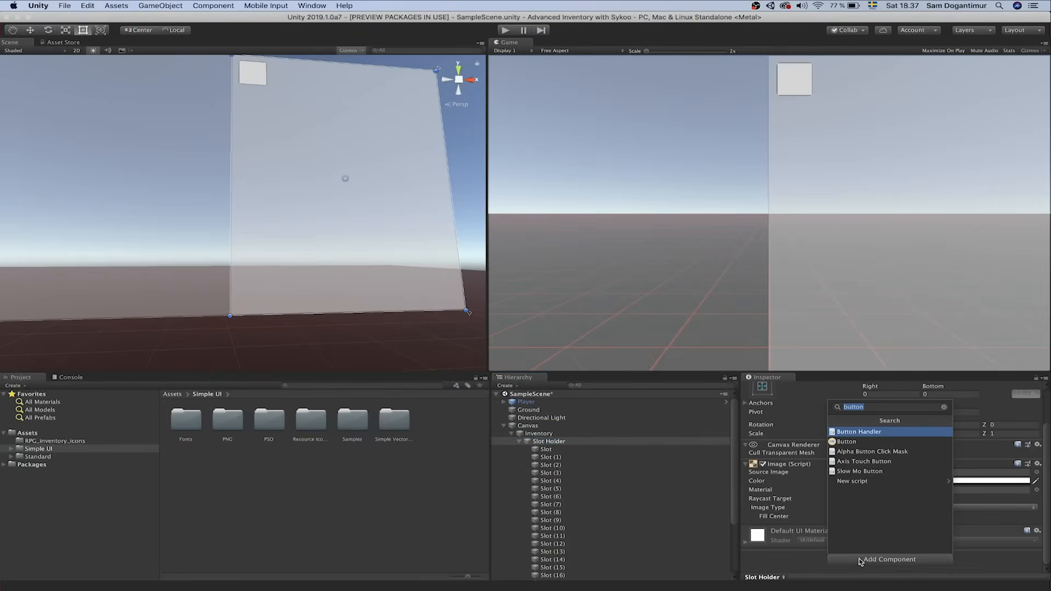
pyautogui.write('grid')
pyautogui.press('Return')
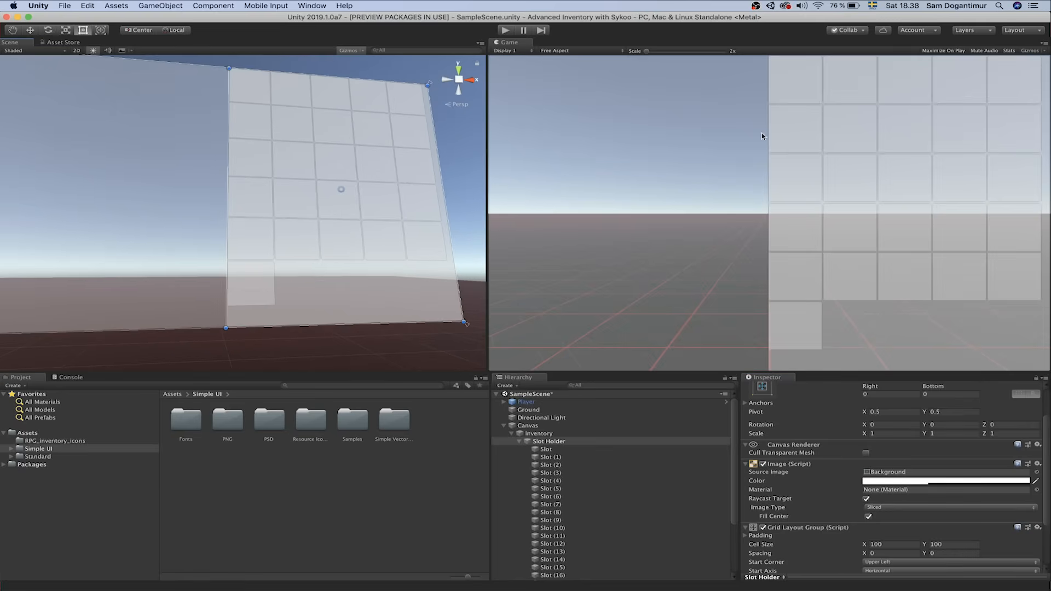
# Set the grid spacing to 9 on X and Y, keeping the cell width at 100
pyautogui.click(910, 553)
pyautogui.write('9')
pyautogui.press('Tab')
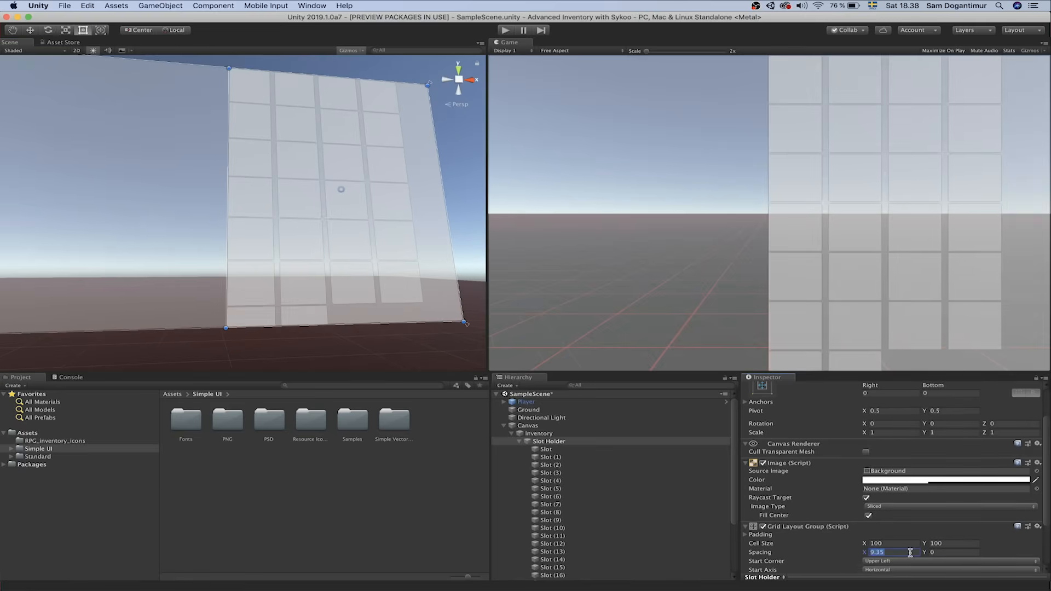
pyautogui.write('9')
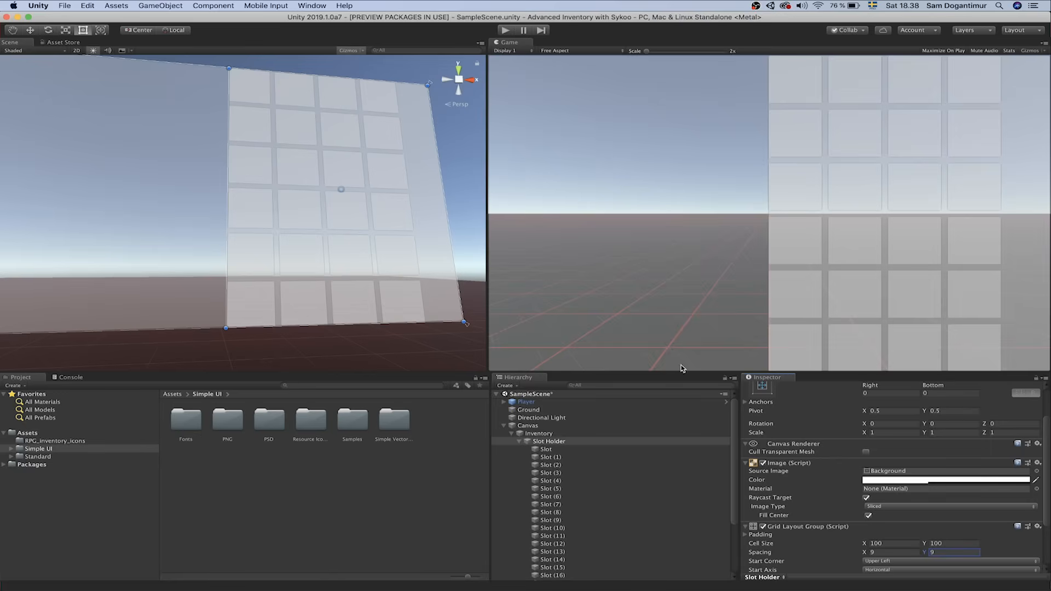
pyautogui.click(887, 545)
pyautogui.moveTo(865, 543); pyautogui.dragTo(761, 546)
pyautogui.press('z')
pyautogui.press('super+z')
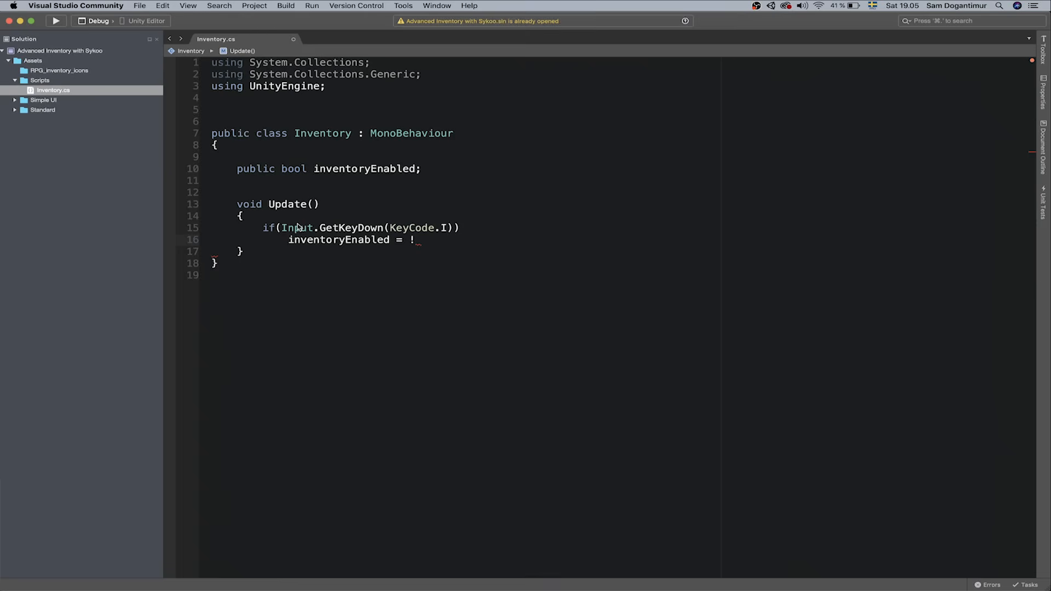
pyautogui.write('inventoryEnabled;')
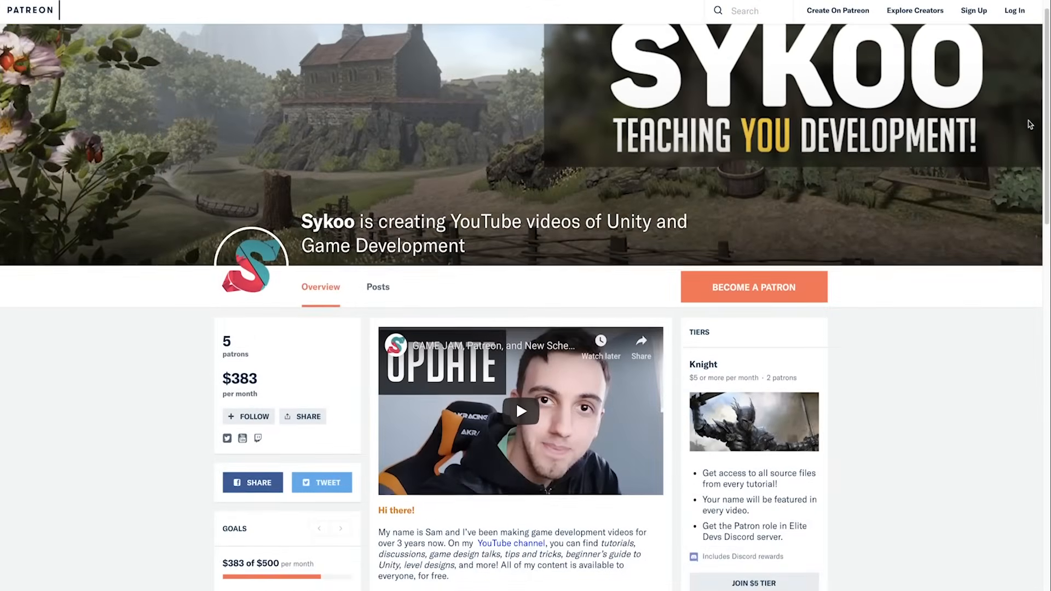
pyautogui.scroll(-3, 1031, 125)
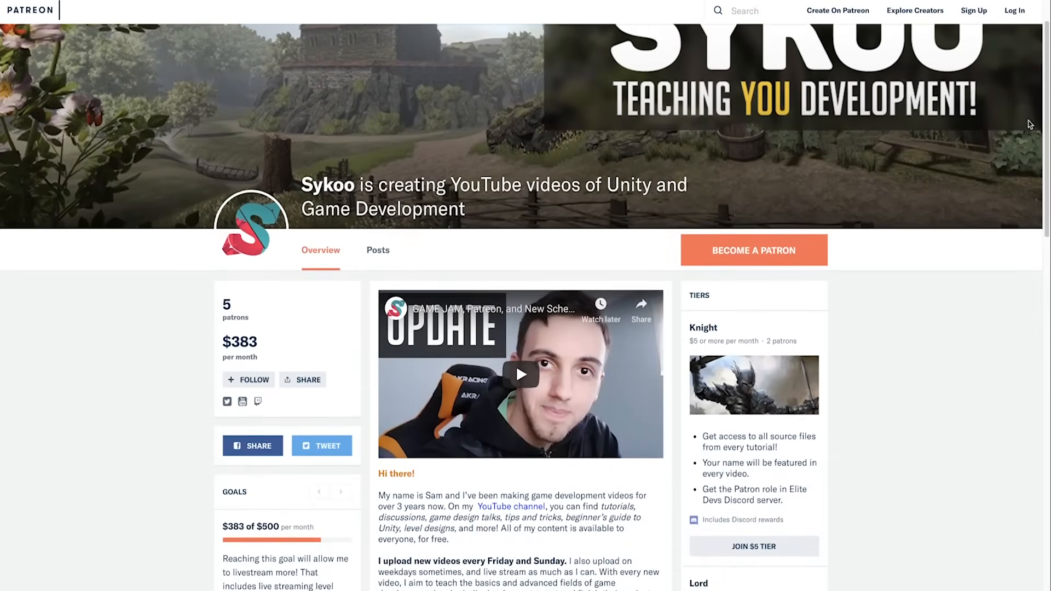
pyautogui.scroll(-3, 1031, 125)
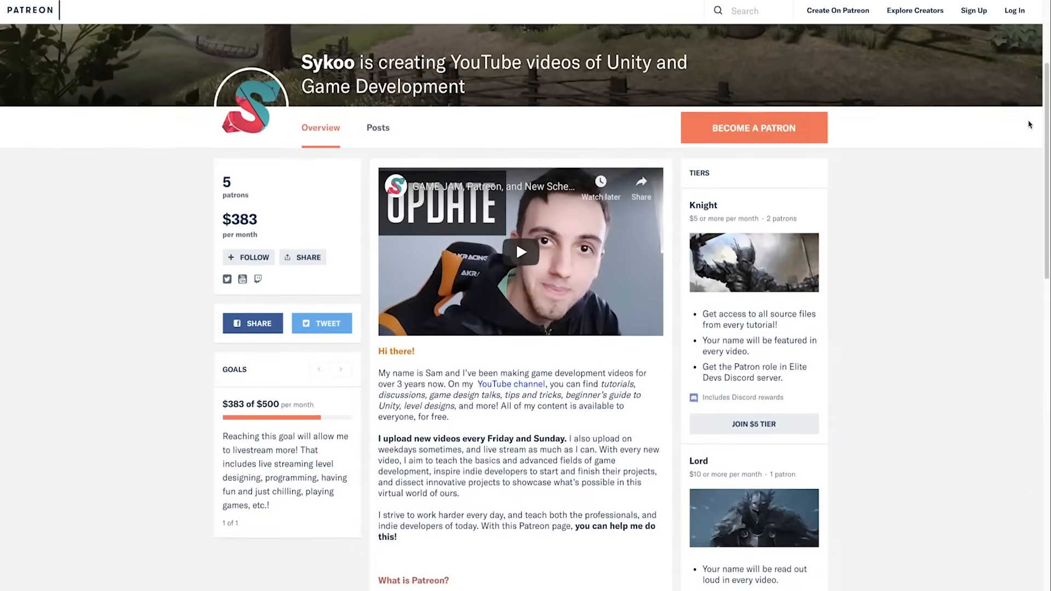
pyautogui.scroll(-3, 1031, 124)
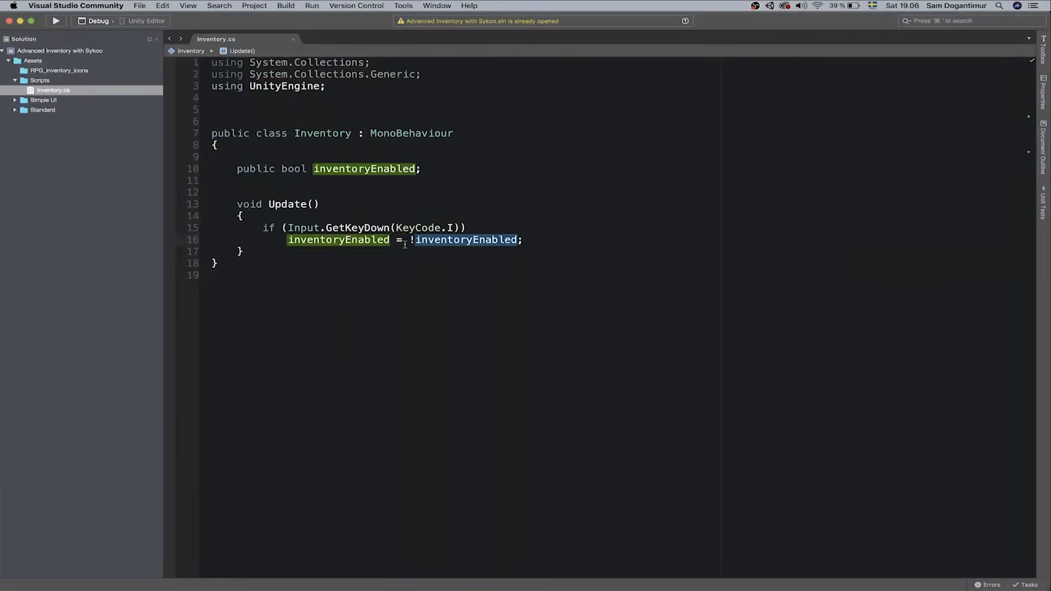
pyautogui.click(437, 228)
pyautogui.moveTo(289, 240); pyautogui.dragTo(523, 239)
pyautogui.click(340, 240)
pyautogui.click(554, 239)
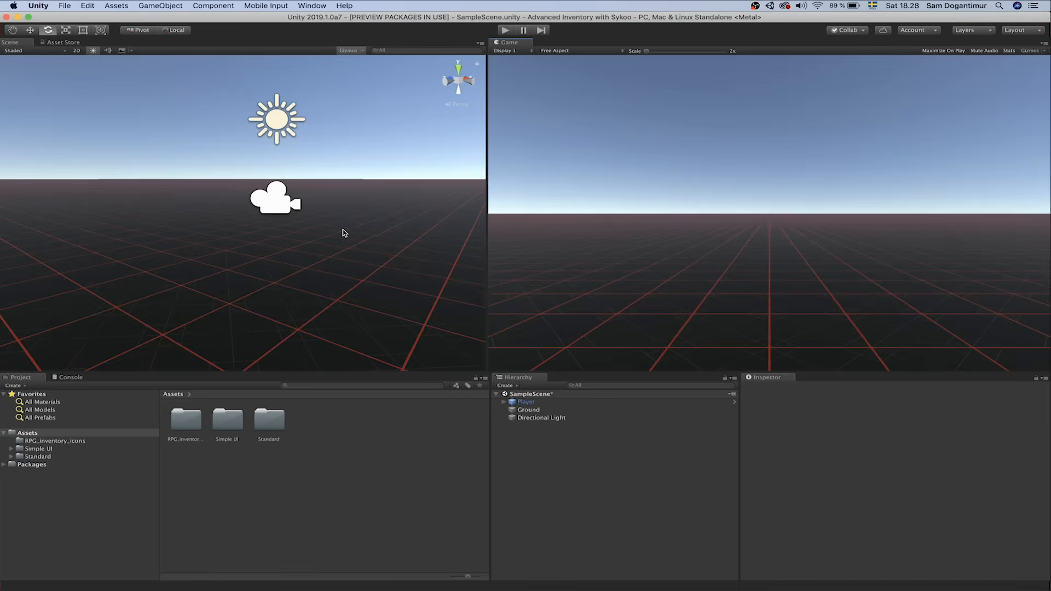
pyautogui.moveTo(343, 227); pyautogui.dragTo(319, 232, button='right')
pyautogui.click(252, 264)
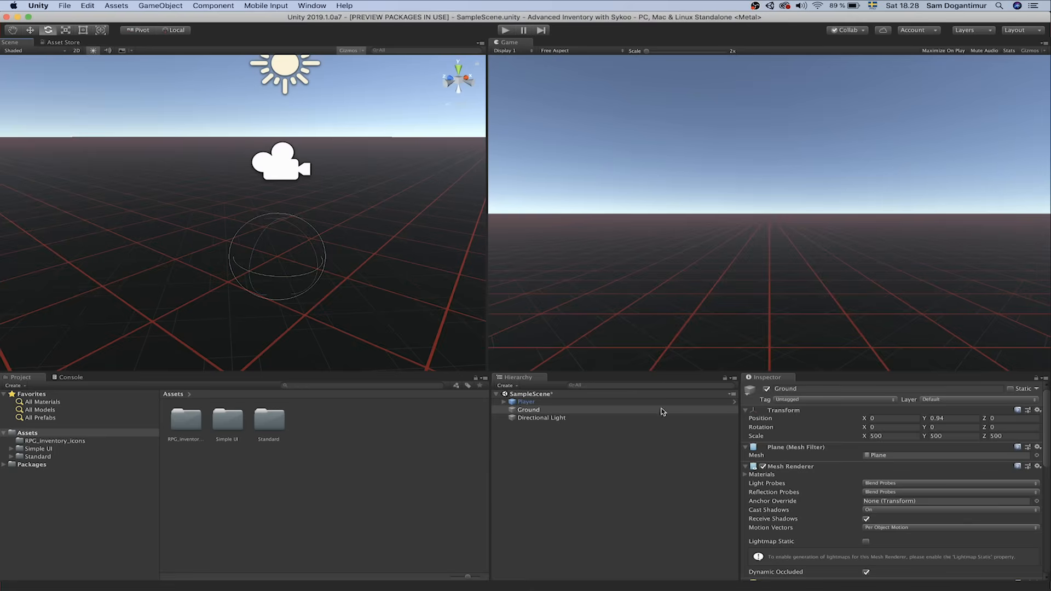
pyautogui.click(575, 402)
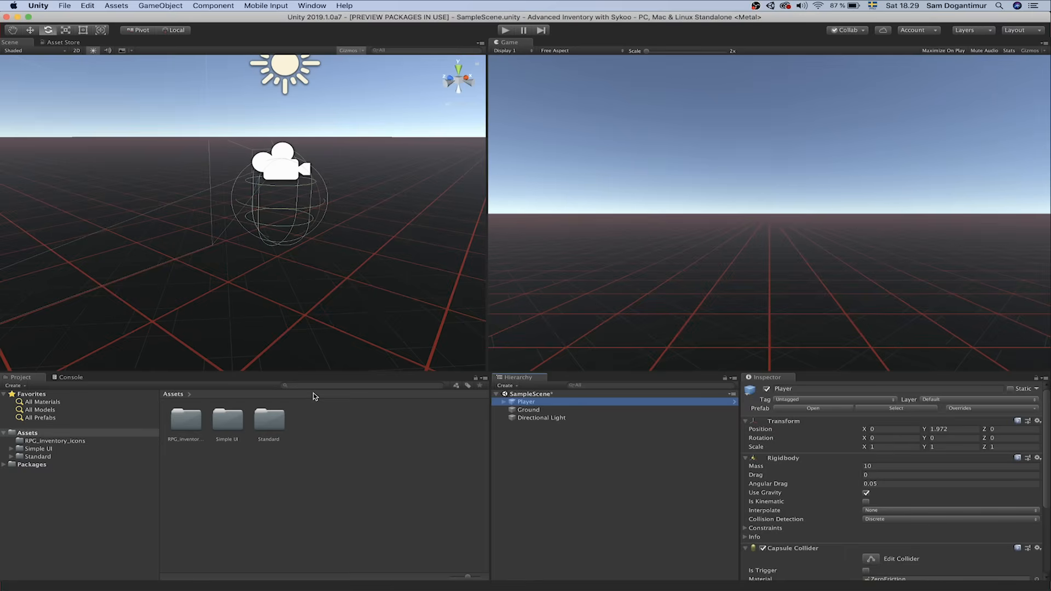
# Create a UI Panel, with its Canvas and EventSystem, and frame it in the Scene view
pyautogui.click(12, 449)
pyautogui.click(14, 453)
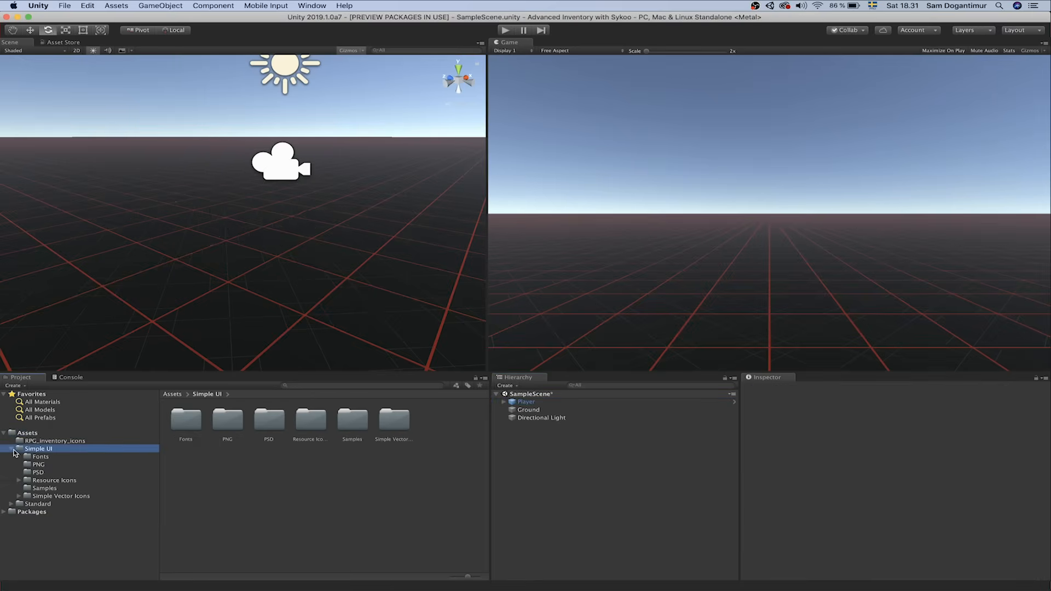
pyautogui.click(12, 450)
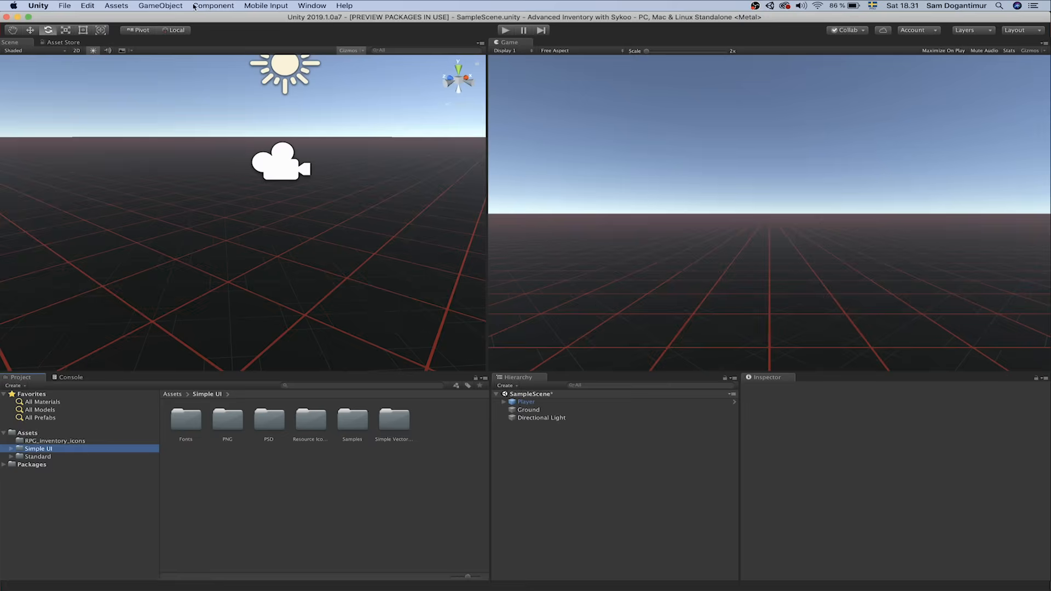
pyautogui.click(162, 6)
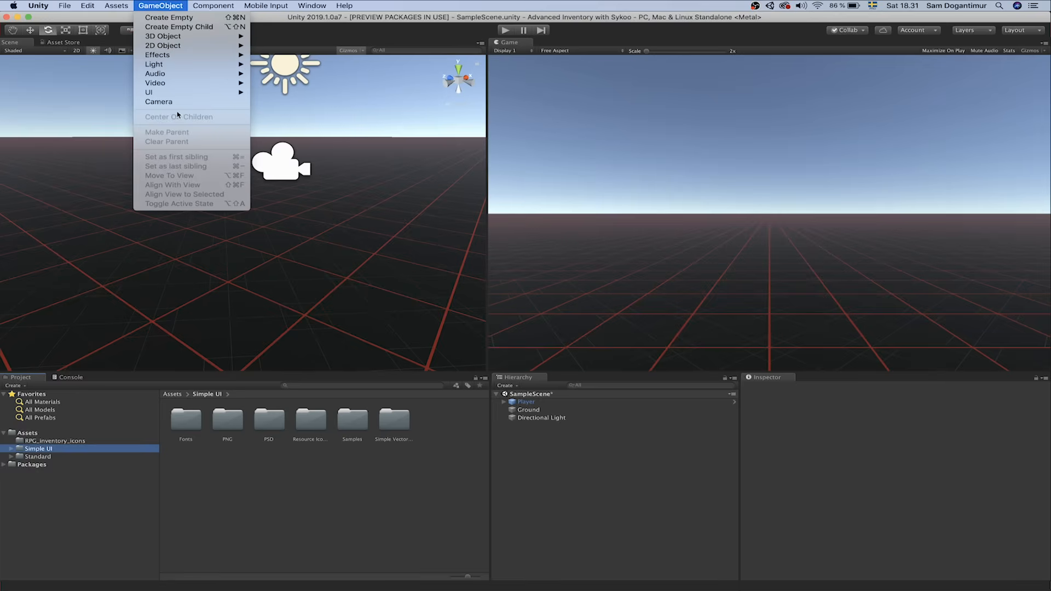
pyautogui.moveTo(187, 96)
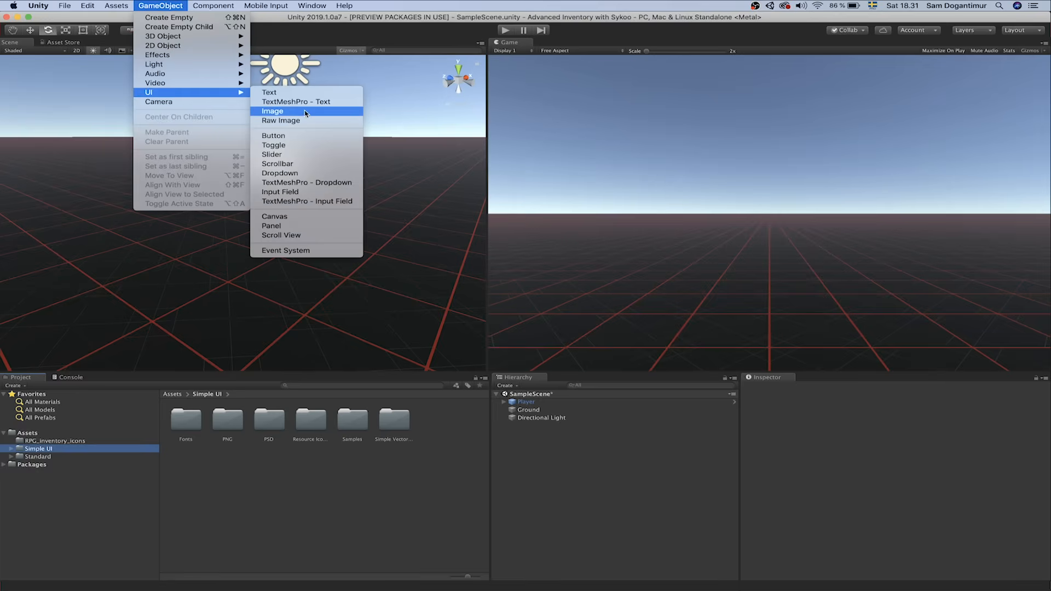
pyautogui.click(294, 227)
pyautogui.press('f')
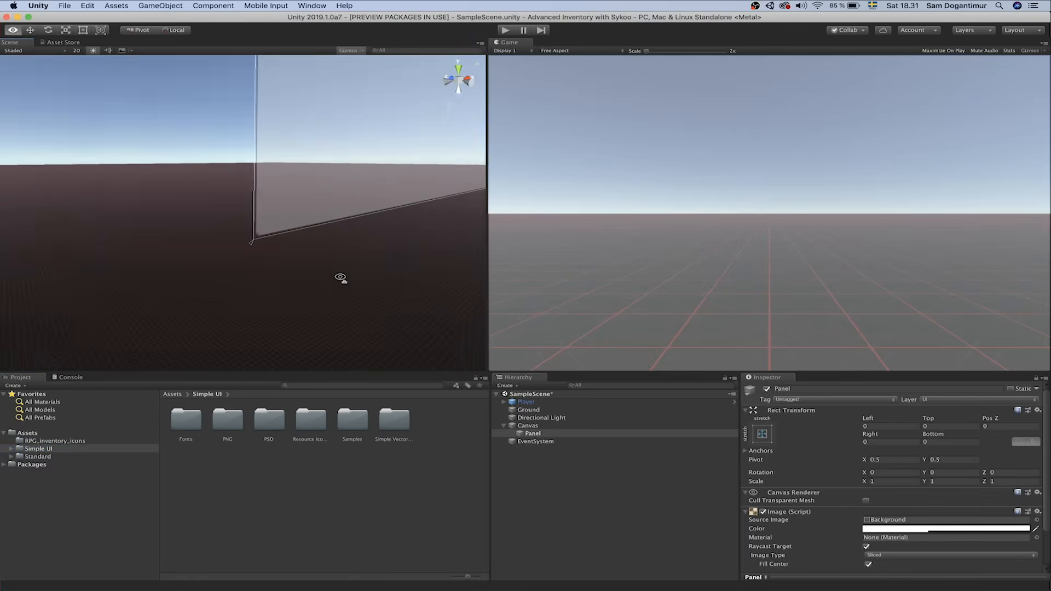
# Look over the Canvas and panel in the Scene view, then name the panel 'Inventory'
pyautogui.click(527, 426)
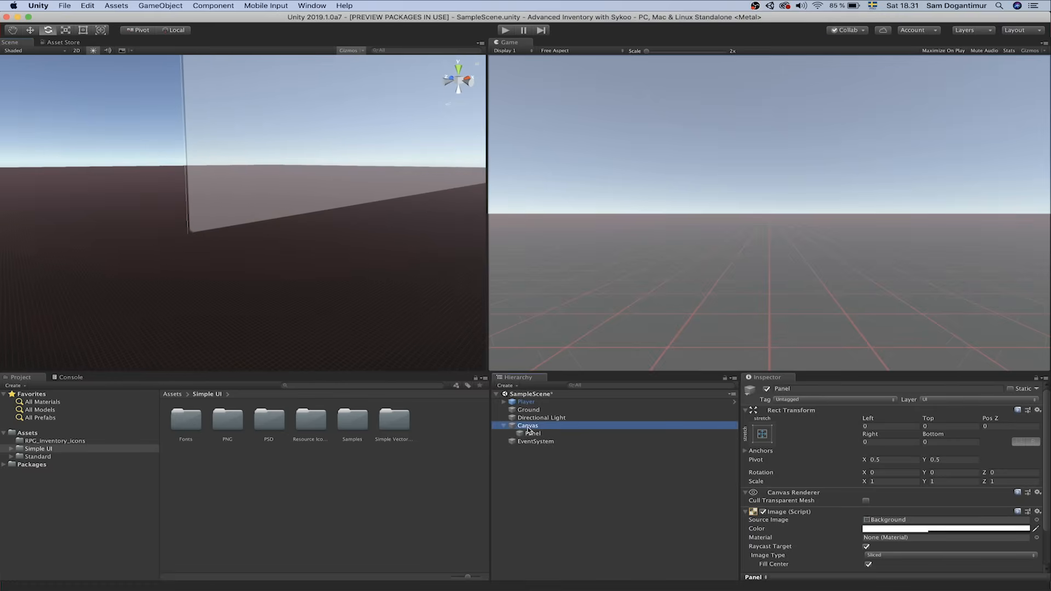
pyautogui.keyDown('alt'); pyautogui.moveTo(213, 175); pyautogui.dragTo(201, 126); pyautogui.keyUp('alt')
pyautogui.press('d')
pyautogui.moveTo(201, 125); pyautogui.dragTo(210, 133, button='right')
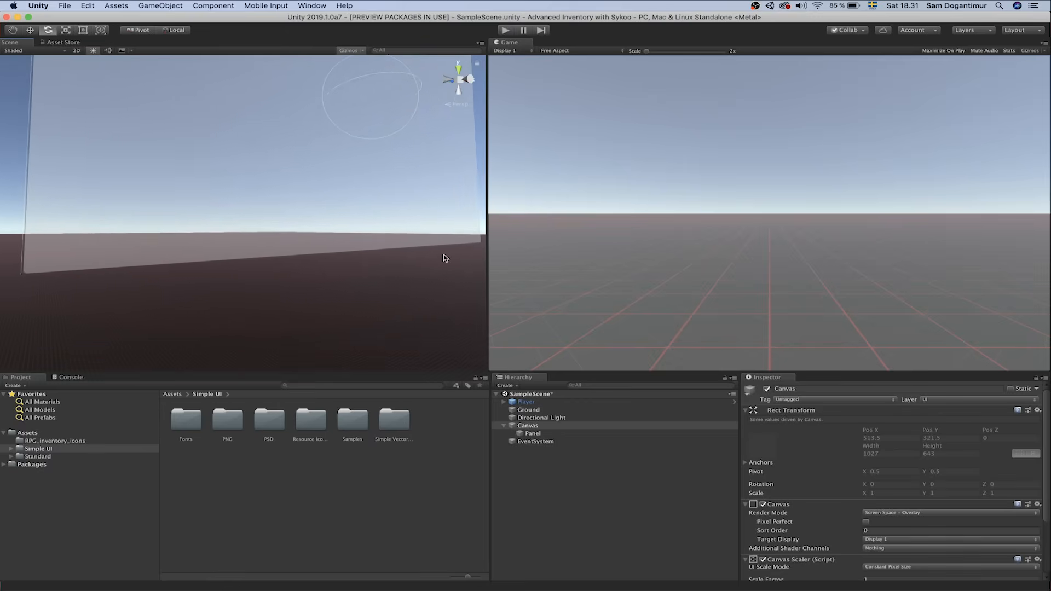
pyautogui.click(559, 434)
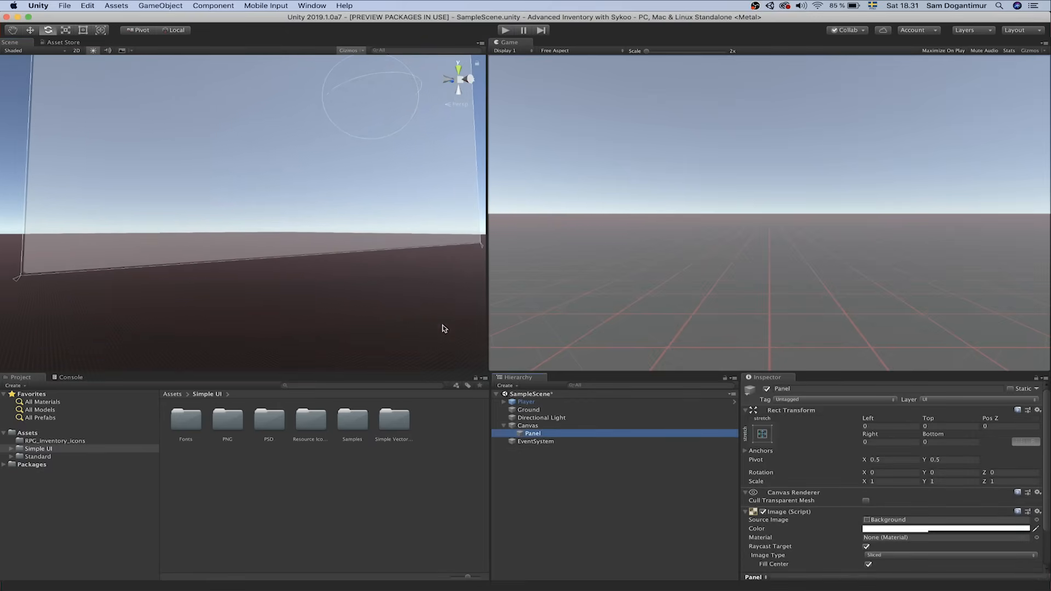
pyautogui.moveTo(317, 195); pyautogui.dragTo(201, 185, button='right')
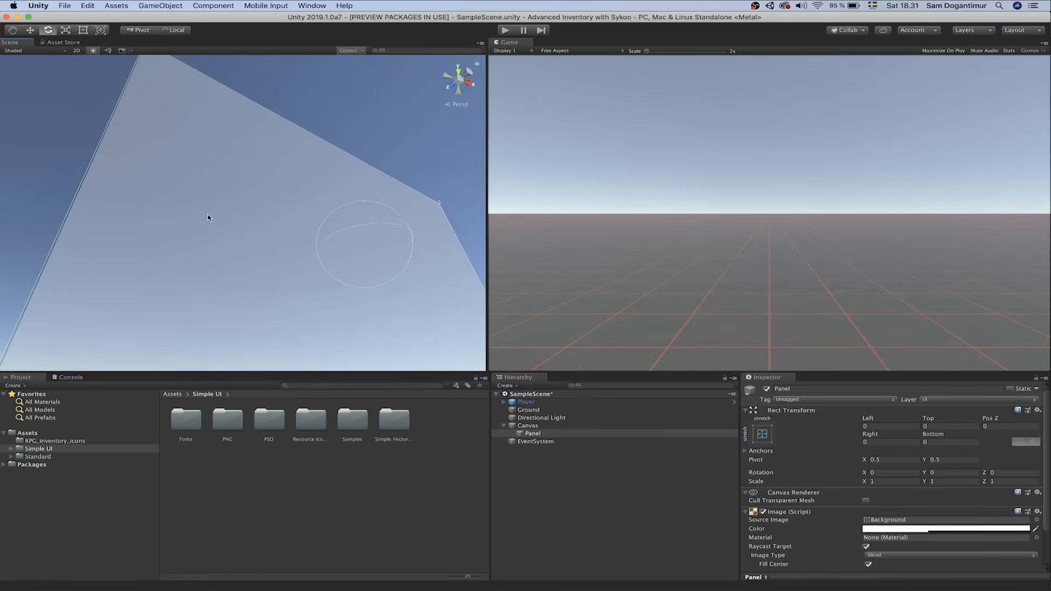
pyautogui.moveTo(211, 199); pyautogui.dragTo(296, 228, button='right')
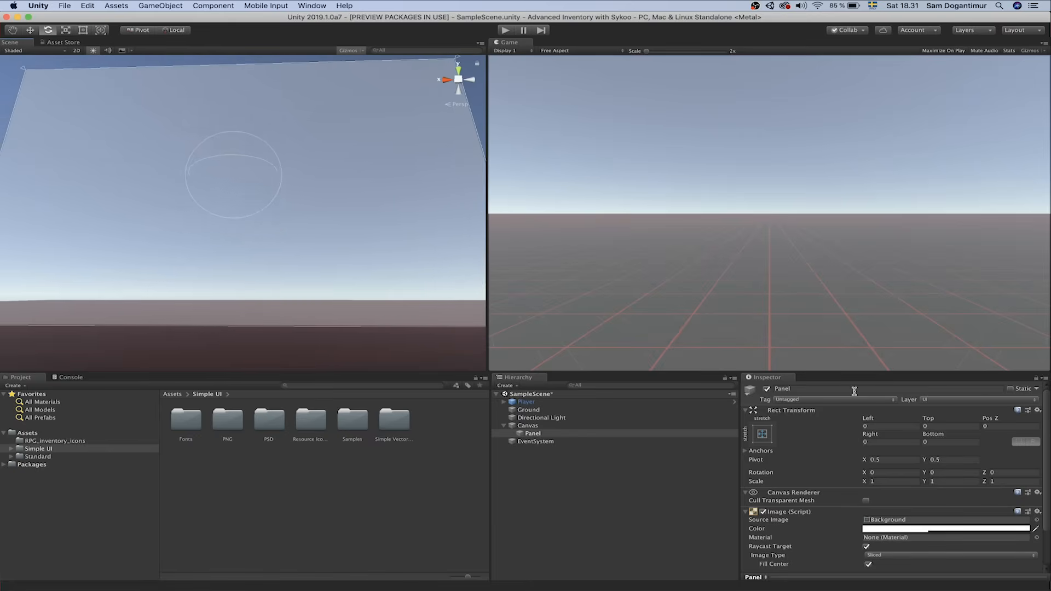
pyautogui.click(854, 391)
pyautogui.write('Inventor')
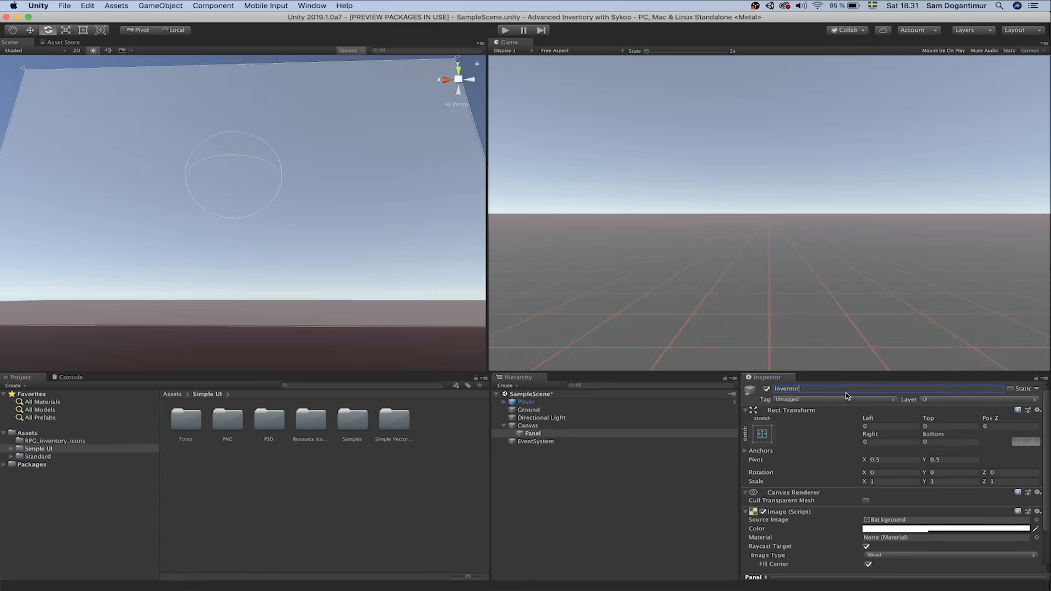
pyautogui.write('y')
pyautogui.press('Return')
# Add a child Panel under Inventory and drag it over the canvas's right half (Left 510.5)
pyautogui.rightClick(557, 439)
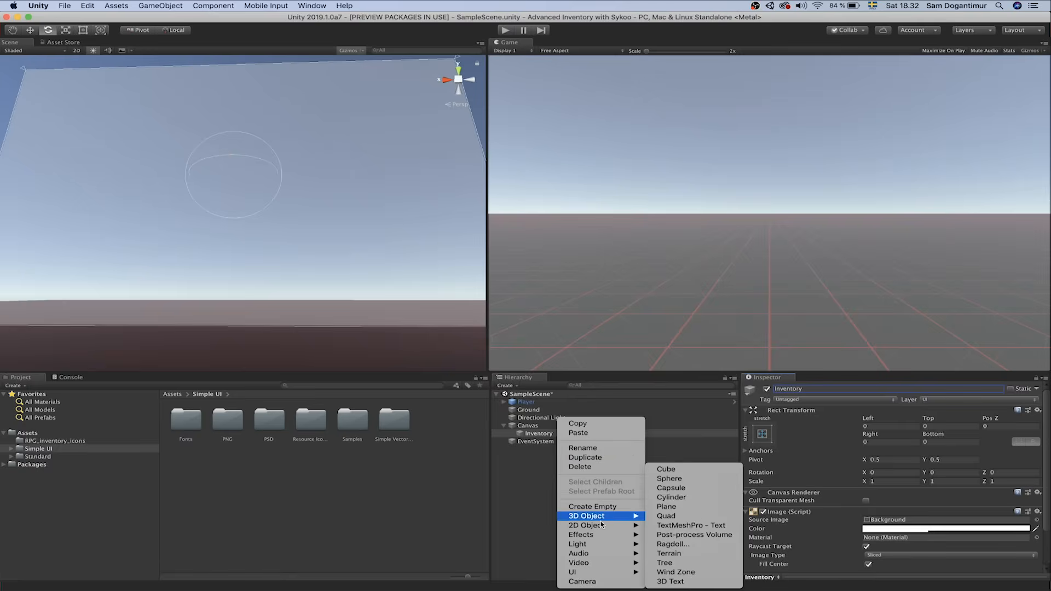
pyautogui.moveTo(602, 572)
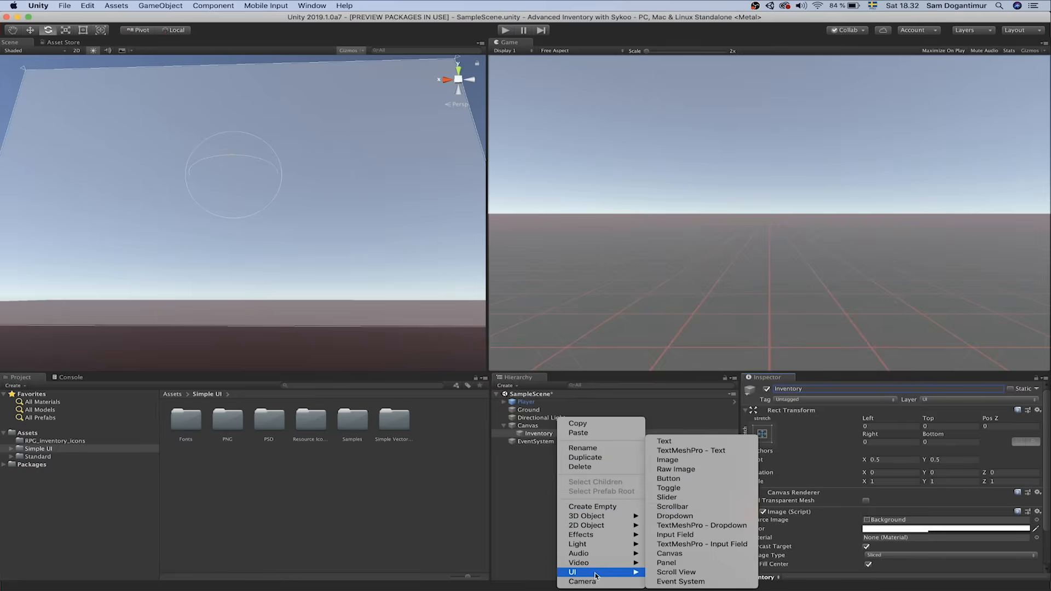
pyautogui.click(680, 569)
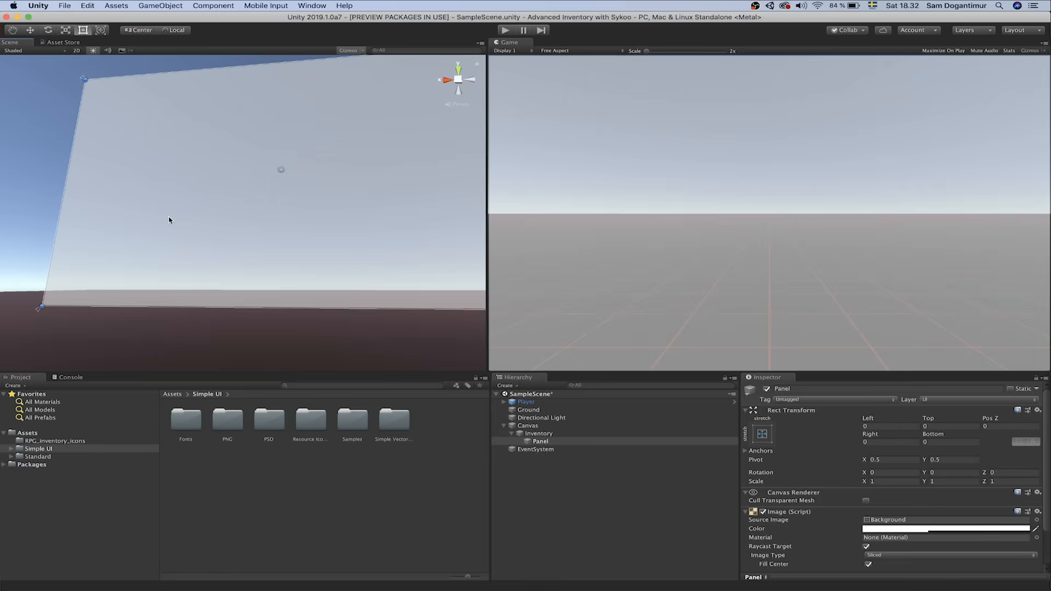
pyautogui.moveTo(178, 209); pyautogui.dragTo(182, 209, button='right')
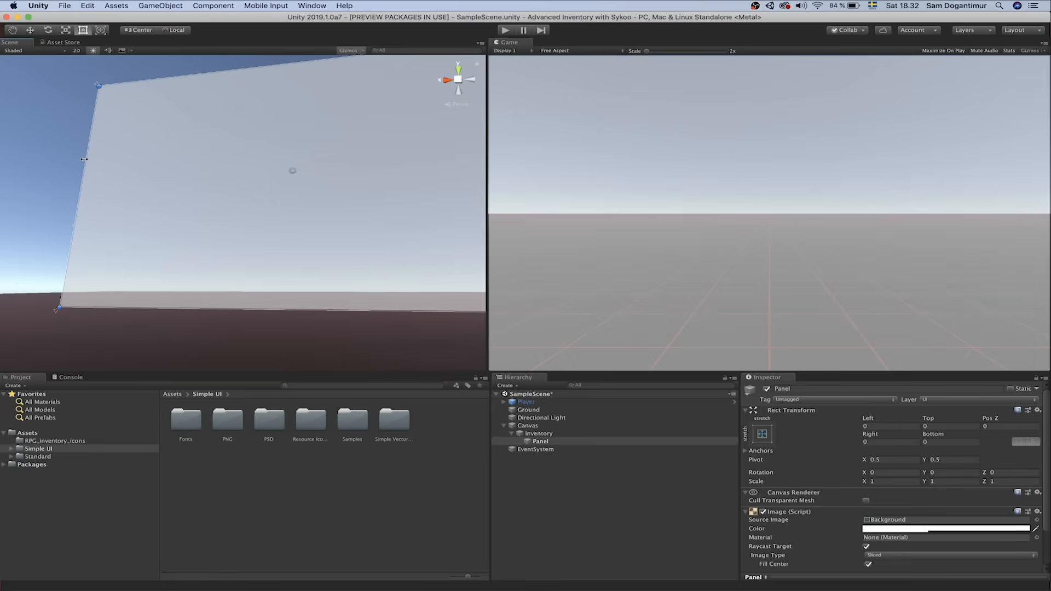
pyautogui.moveTo(85, 160); pyautogui.dragTo(292, 189)
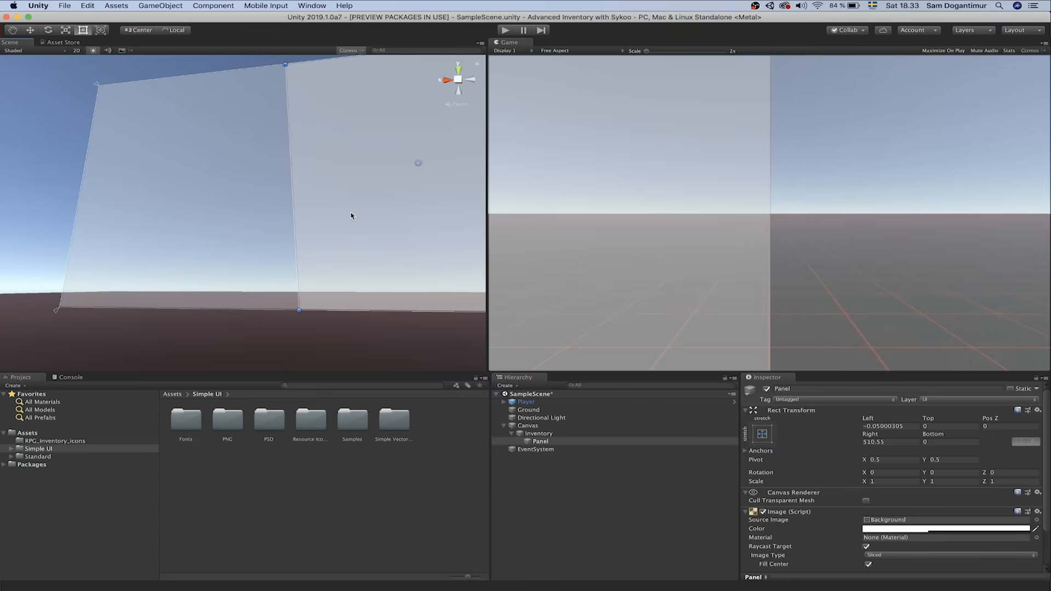
pyautogui.moveTo(353, 201); pyautogui.dragTo(121, 214)
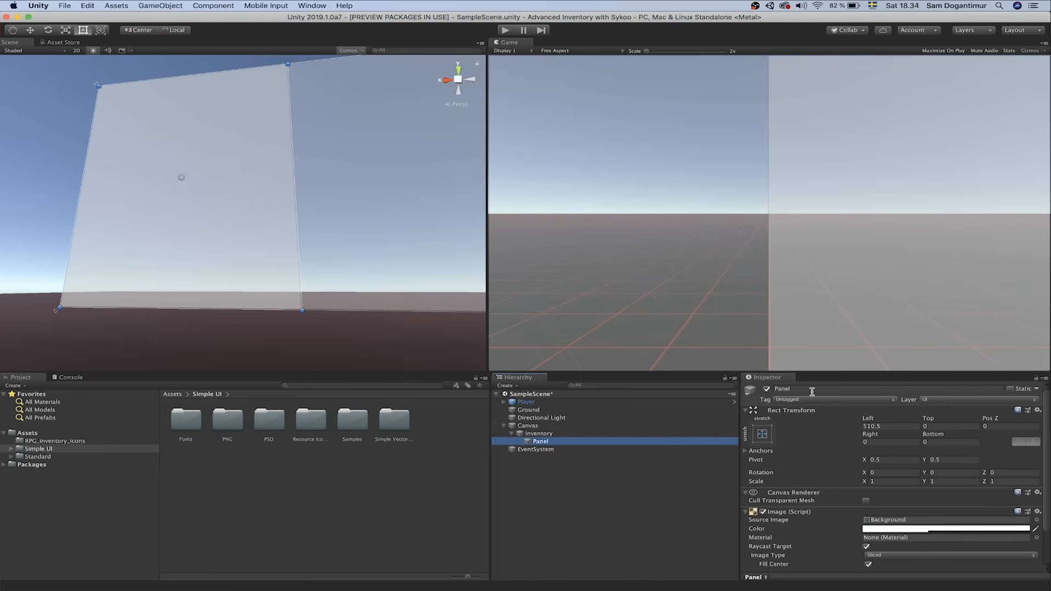
# Rename the Inventory's child panel to 'Slot Holder' and orbit the scene to view it
pyautogui.click(812, 392)
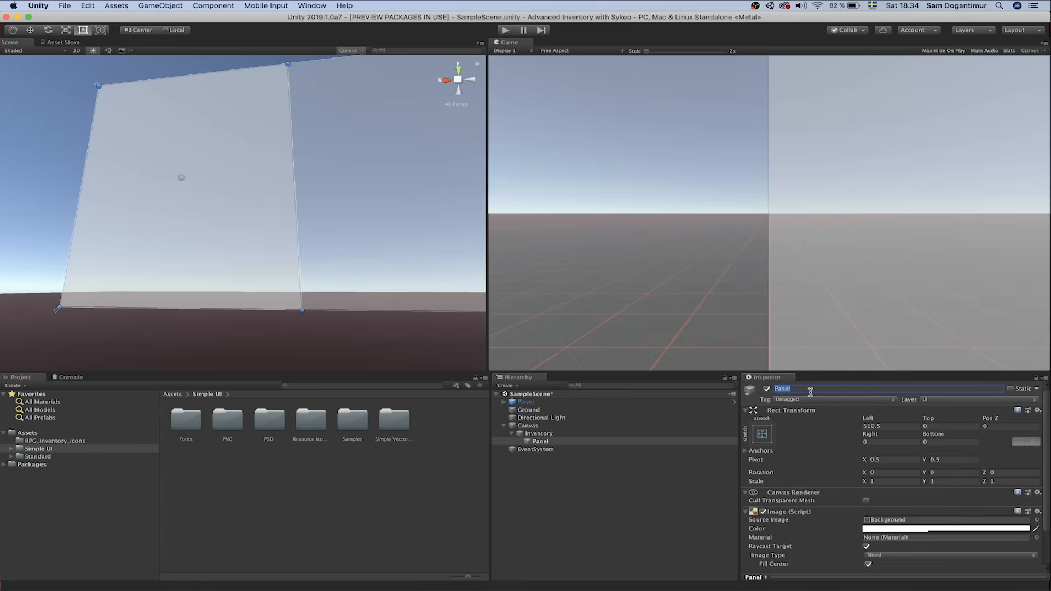
pyautogui.press('BackSpace')
pyautogui.write('ot Holder')
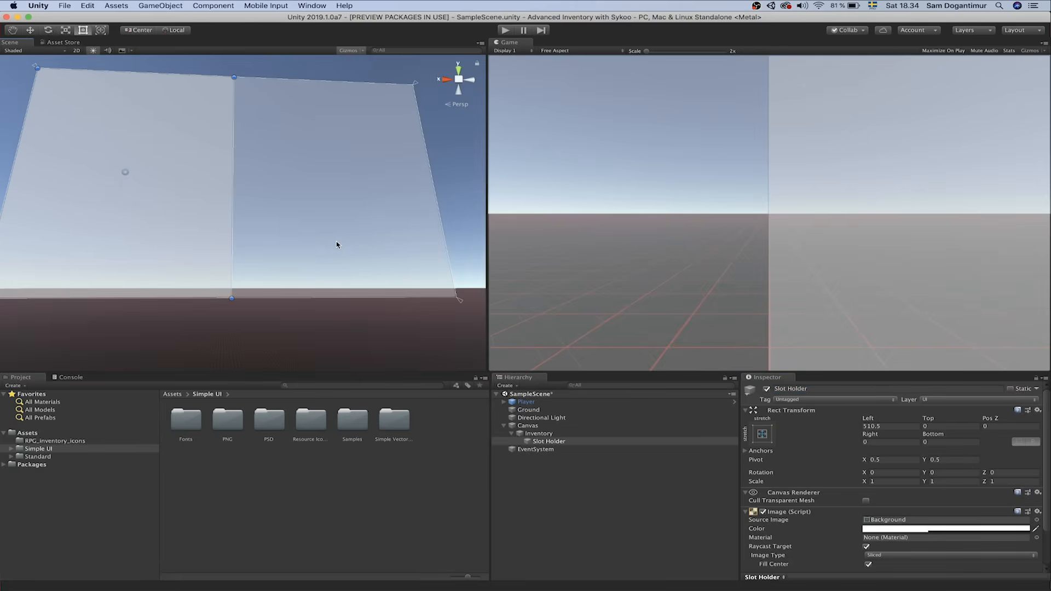
pyautogui.keyDown('alt'); pyautogui.moveTo(315, 232); pyautogui.dragTo(285, 243); pyautogui.keyUp('alt')
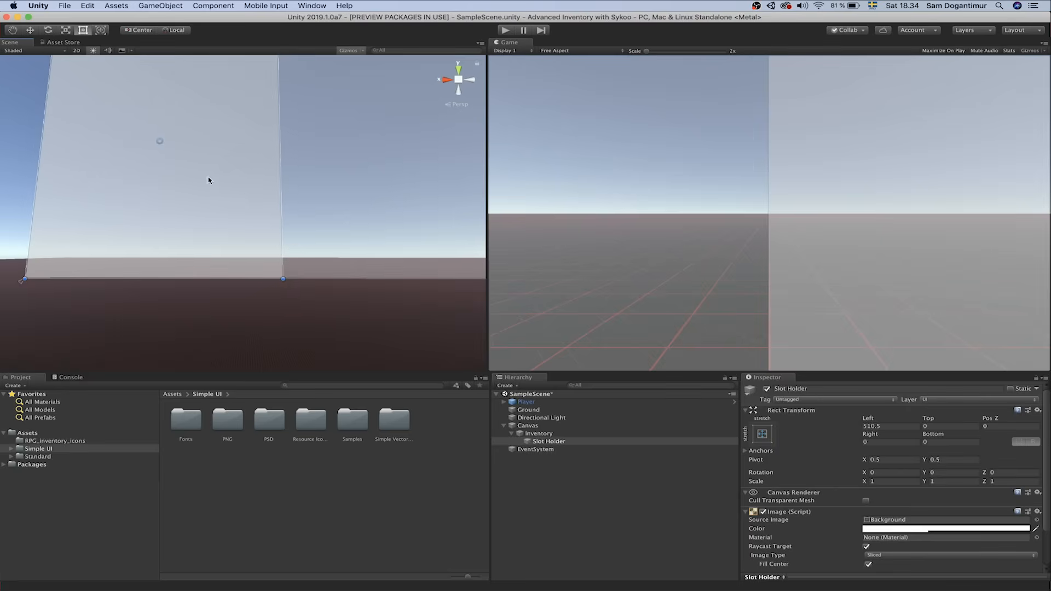
pyautogui.keyDown('alt'); pyautogui.moveTo(218, 195); pyautogui.dragTo(227, 174); pyautogui.keyUp('alt')
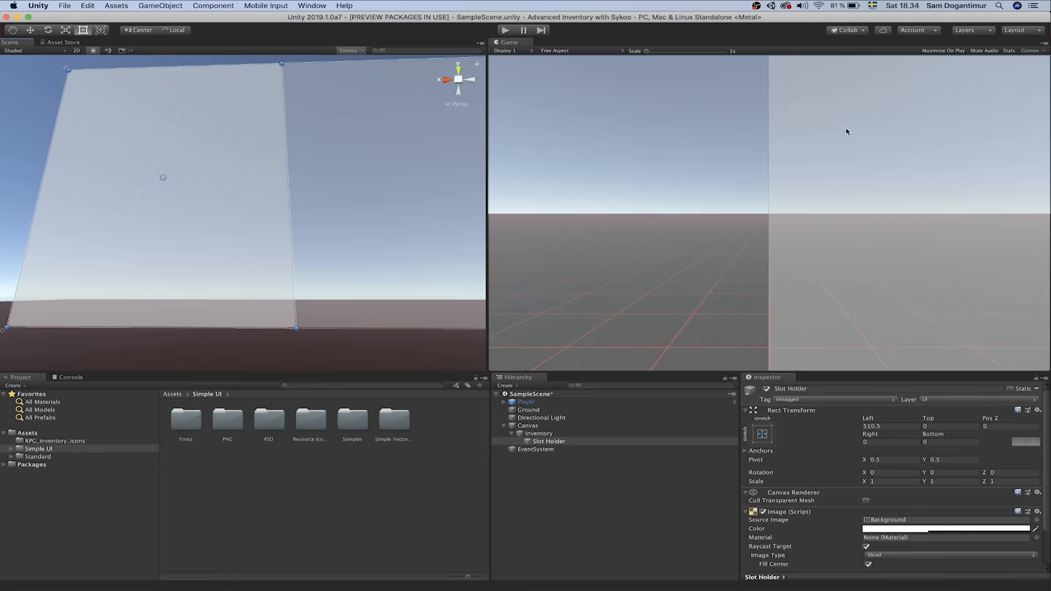
pyautogui.keyDown('alt'); pyautogui.moveTo(357, 153); pyautogui.dragTo(682, 168); pyautogui.keyUp('alt')
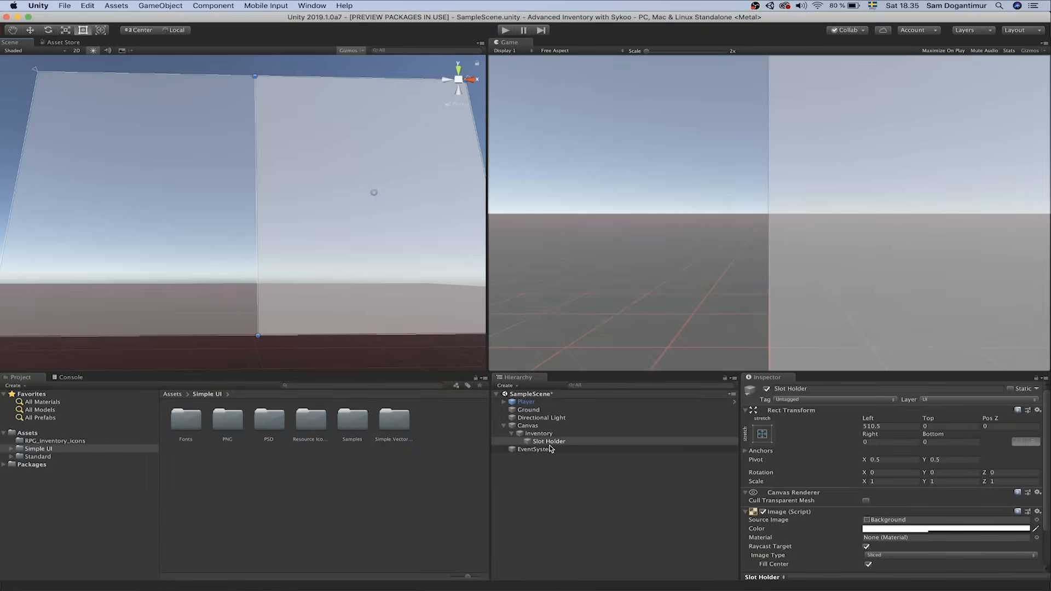
# Add a Panel under Slot Holder and shrink it to a top-left square (Left 16, Right 434)
pyautogui.rightClick(553, 448)
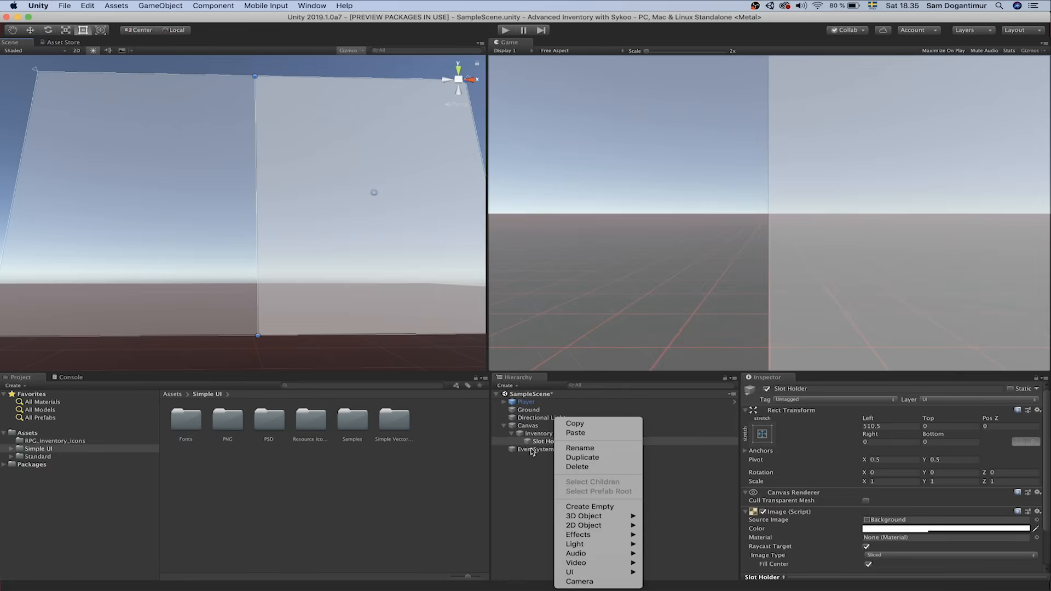
pyautogui.moveTo(586, 567)
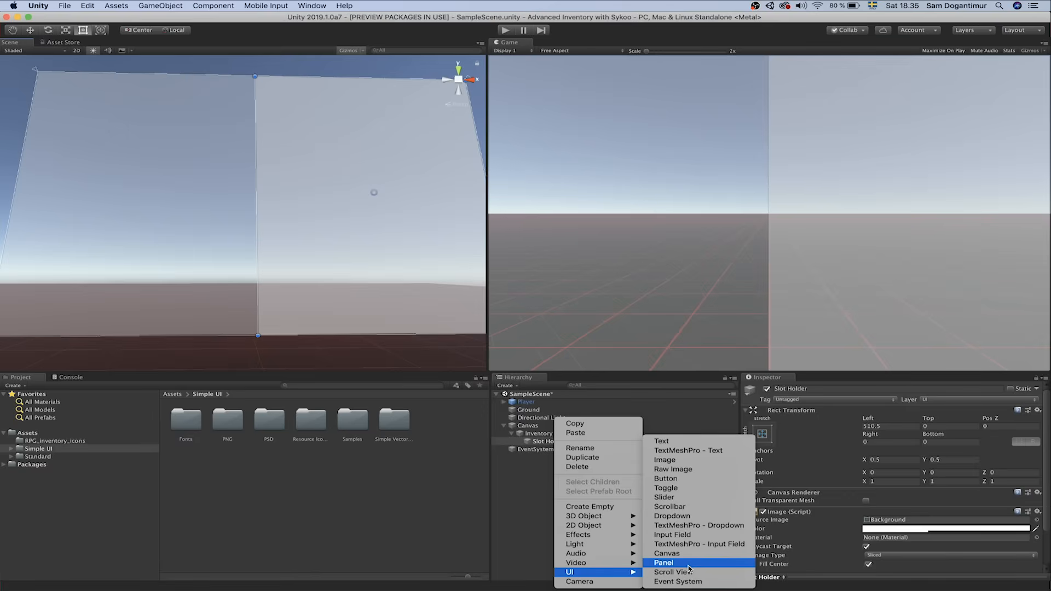
pyautogui.click(688, 569)
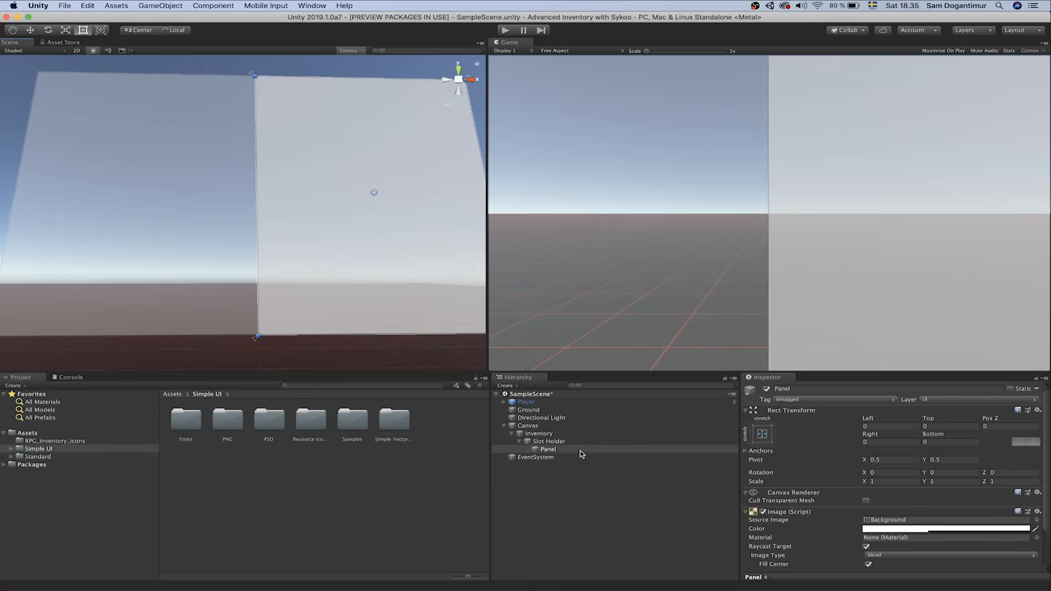
pyautogui.moveTo(360, 292)
pyautogui.mouseDown(button='right')
pyautogui.moveTo(352, 280)
pyautogui.moveTo(359, 285)
pyautogui.mouseUp(button='right')
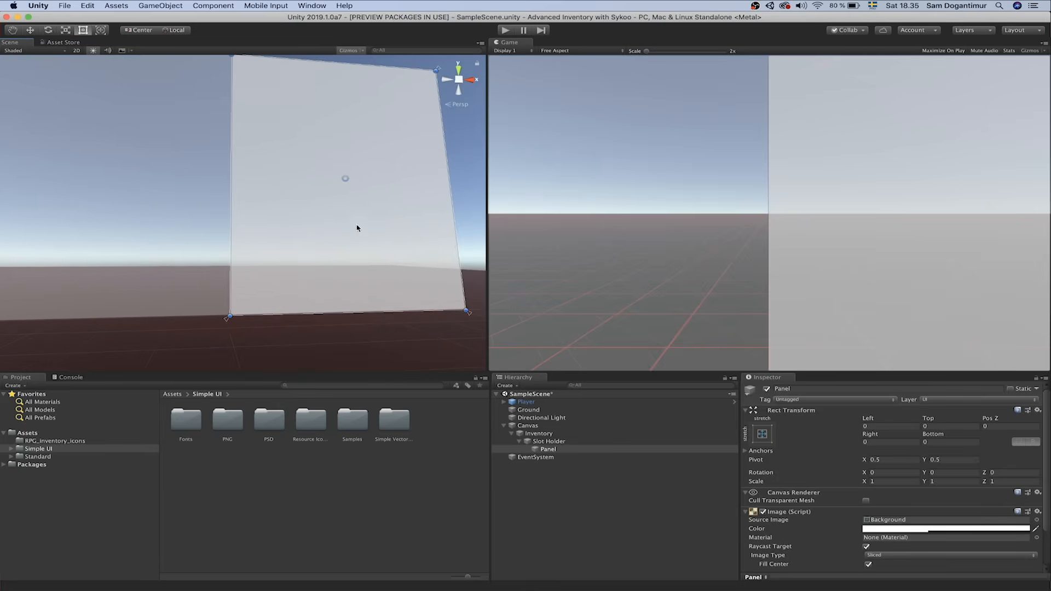
pyautogui.moveTo(462, 309); pyautogui.dragTo(299, 105)
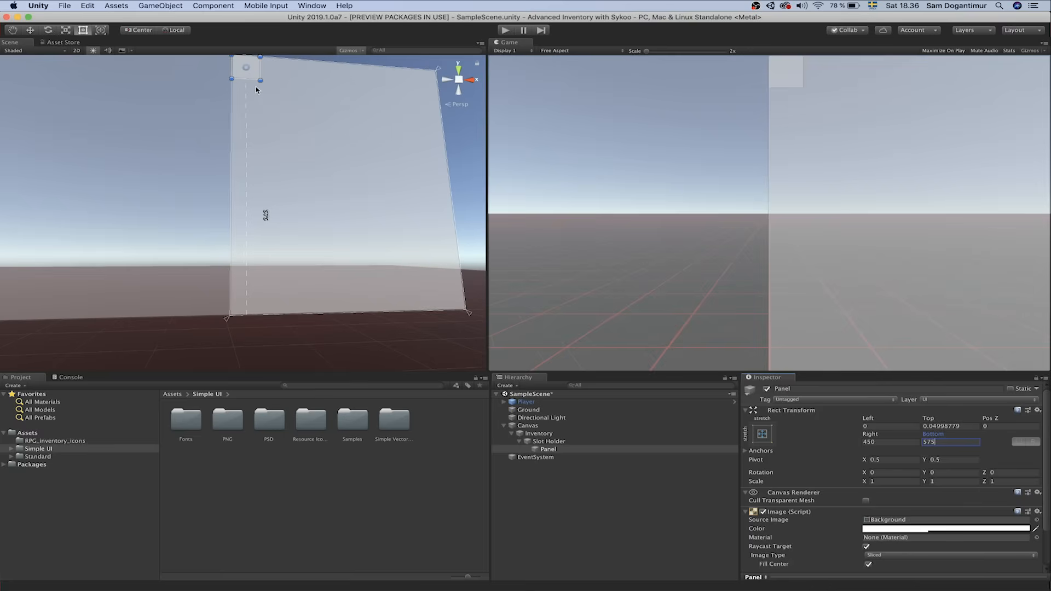
pyautogui.moveTo(253, 74); pyautogui.dragTo(261, 86)
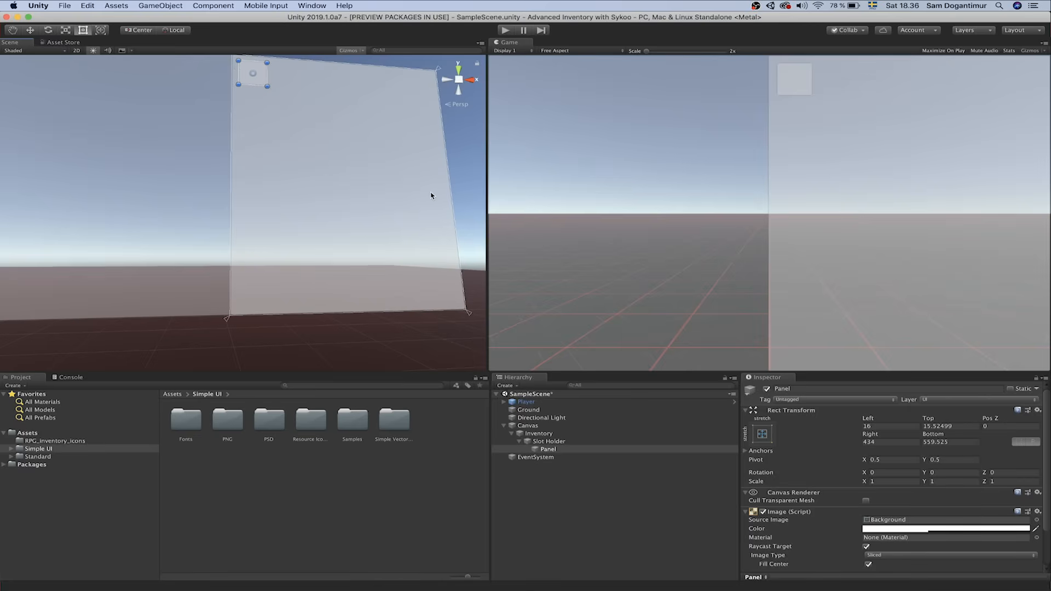
# Select the new Panel under Slot Holder and rename it 'Slot'
pyautogui.click(561, 452)
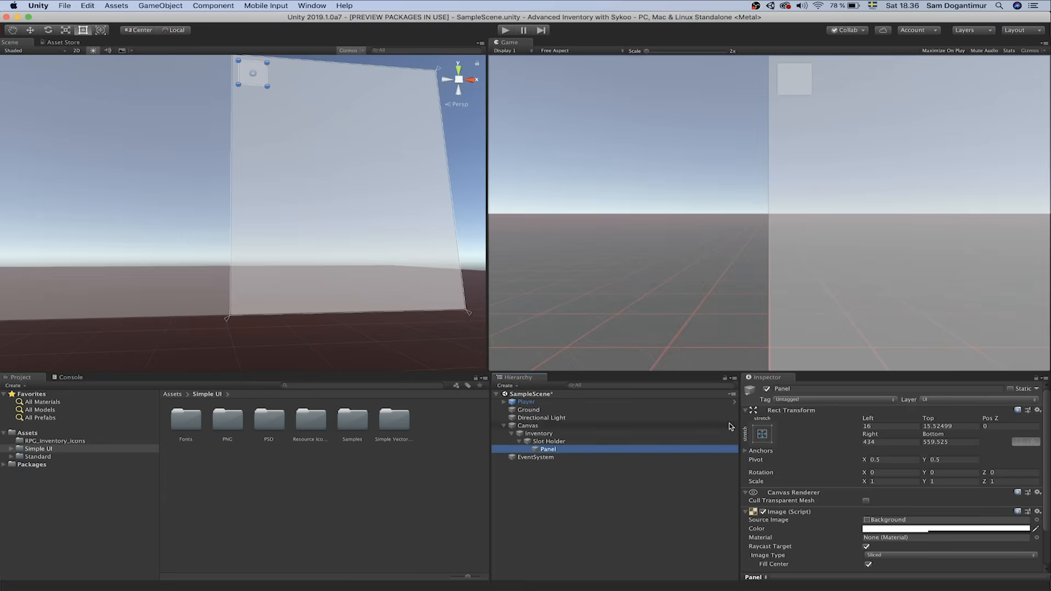
pyautogui.click(817, 390)
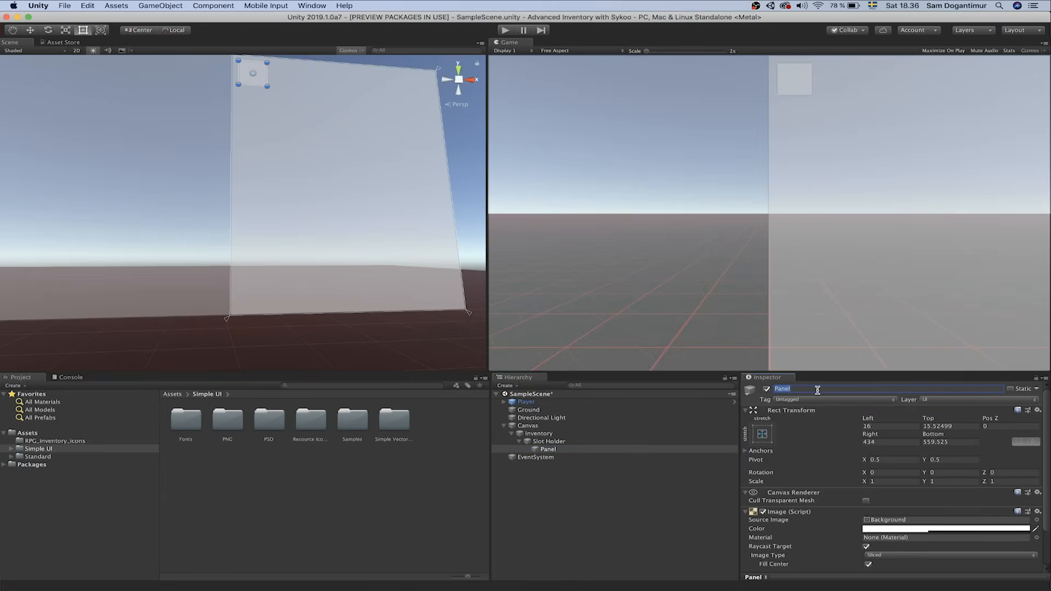
pyautogui.write('Slot')
pyautogui.click(580, 450)
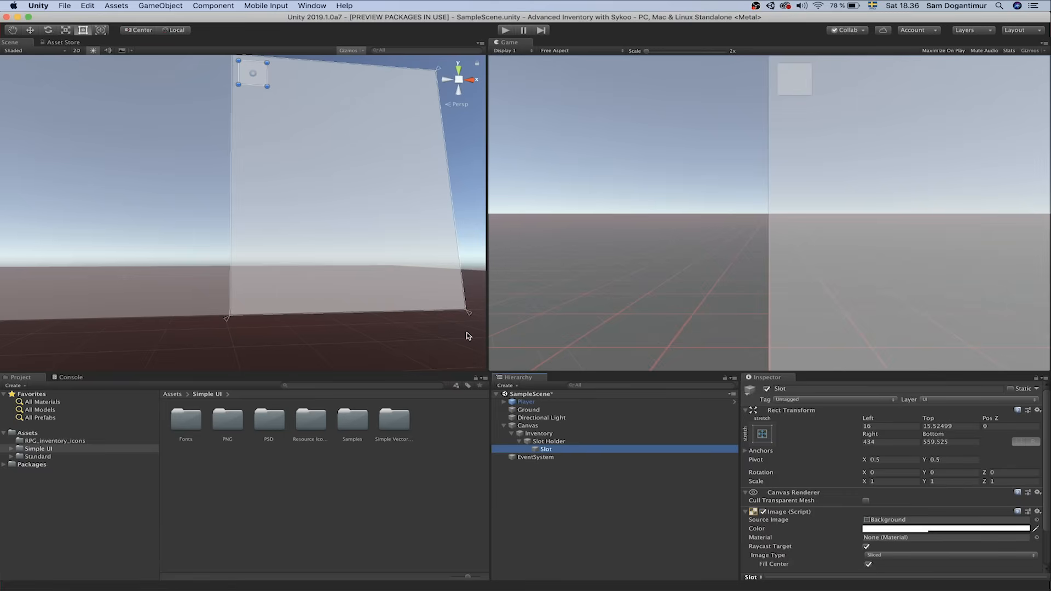
# Duplicate Slot up to Slot (26) with Cmd+D, then delete Slot (26)
pyautogui.press('super+d')
pyautogui.press('super+d')
pyautogui.press('super+d')
pyautogui.press('super+d')
pyautogui.press('super+d')
pyautogui.press('super+d')
pyautogui.press('super+d')
pyautogui.press('super+d')
pyautogui.press('super+d')
pyautogui.press('super+d')
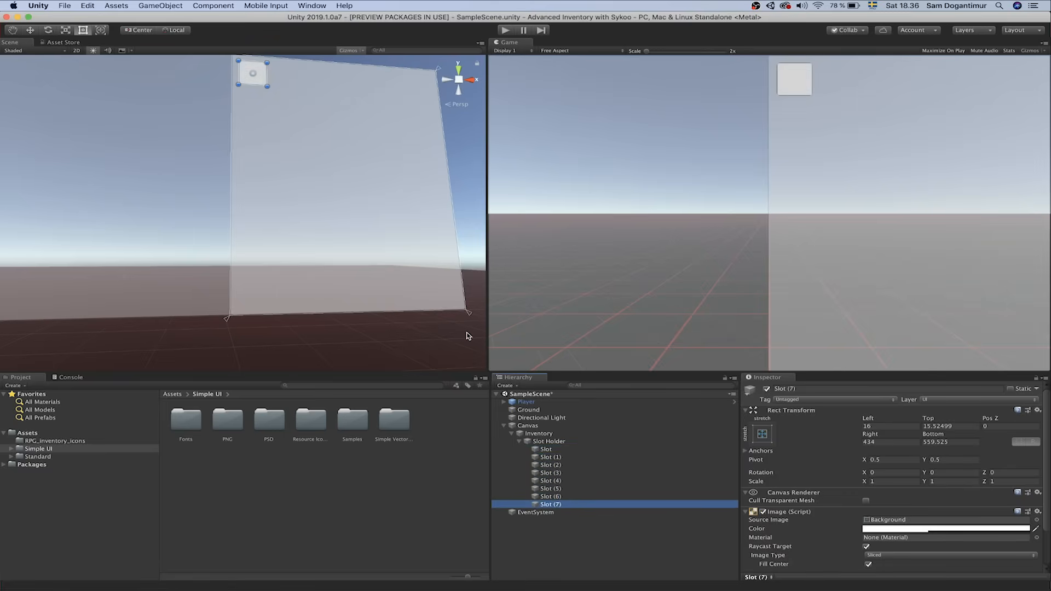
pyautogui.press('super+d')
pyautogui.press('super+d')
pyautogui.press('super+d')
pyautogui.press('super+d')
pyautogui.press('super+d')
pyautogui.press('super+d')
pyautogui.press('super+d')
pyautogui.press('super+d')
pyautogui.press('super+d')
pyautogui.press('super+d')
pyautogui.press('super+d')
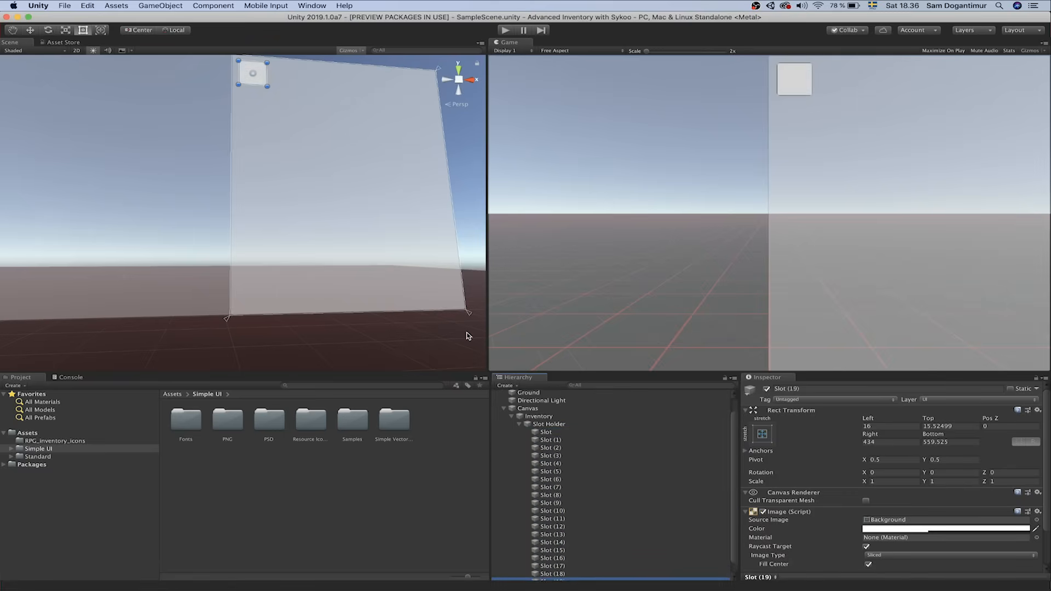
pyautogui.press('super+d')
pyautogui.press('super+d')
pyautogui.press('super+d')
pyautogui.press('super+d')
pyautogui.press('super+d')
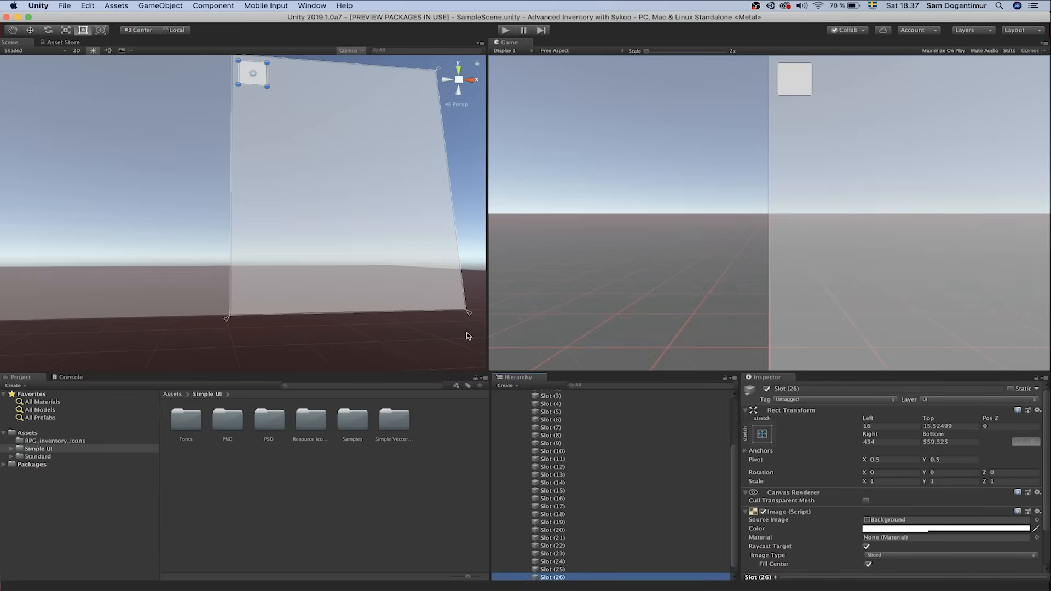
pyautogui.press('super+BackSpace')
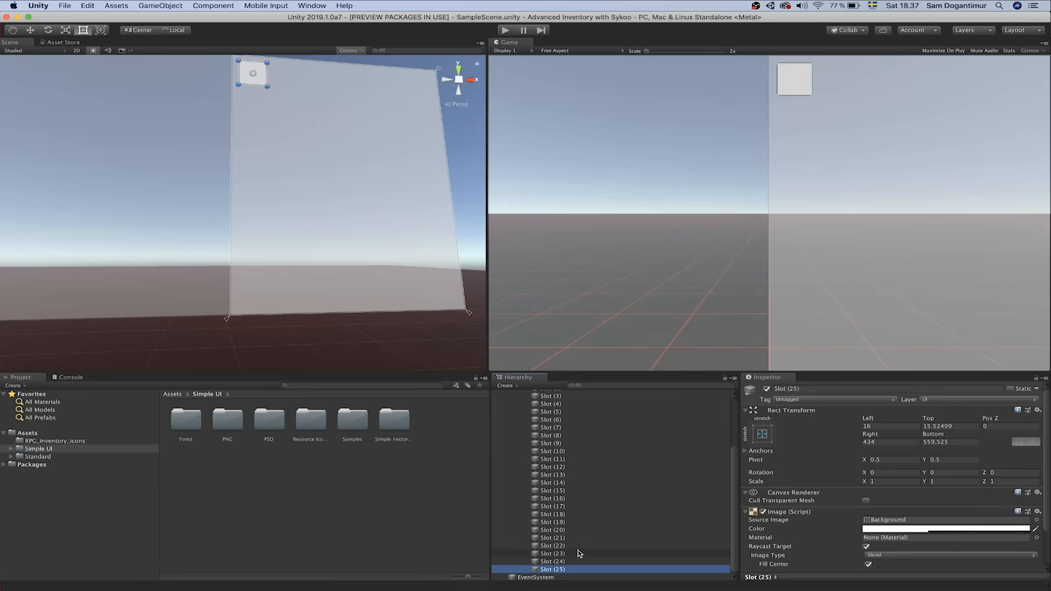
pyautogui.scroll(3, 588, 517)
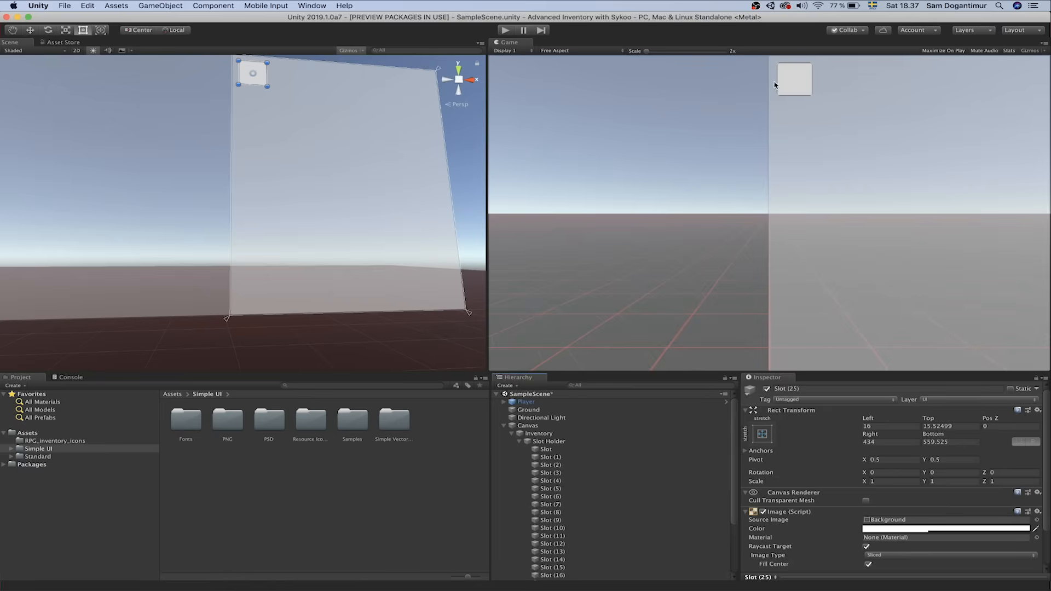
# Add a Grid Layout Group to Slot Holder via 'grid la', arranging the 26 slots in rows of five
pyautogui.click(590, 441)
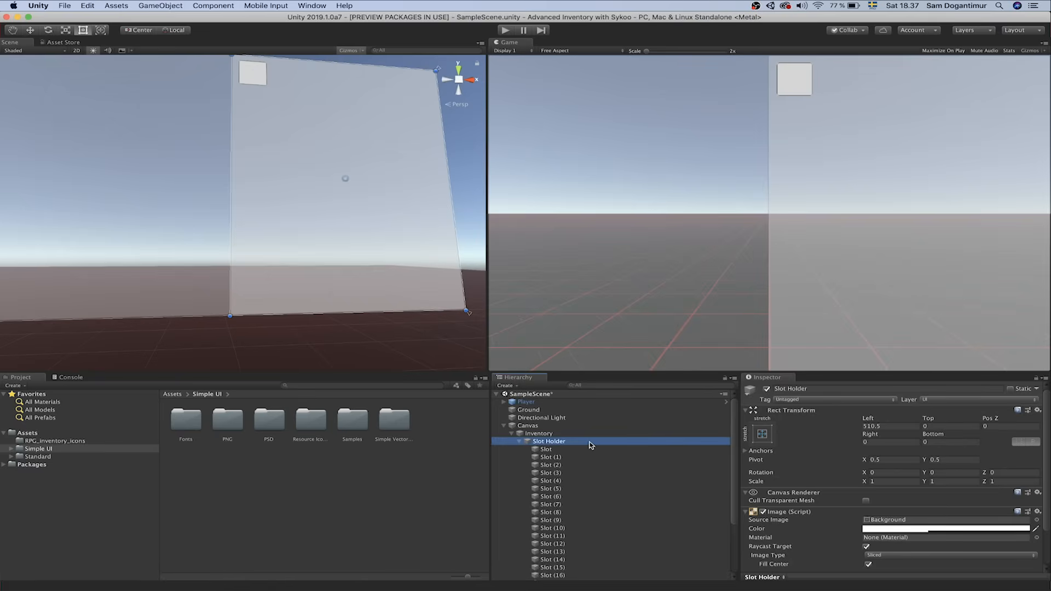
pyautogui.scroll(-3, 812, 452)
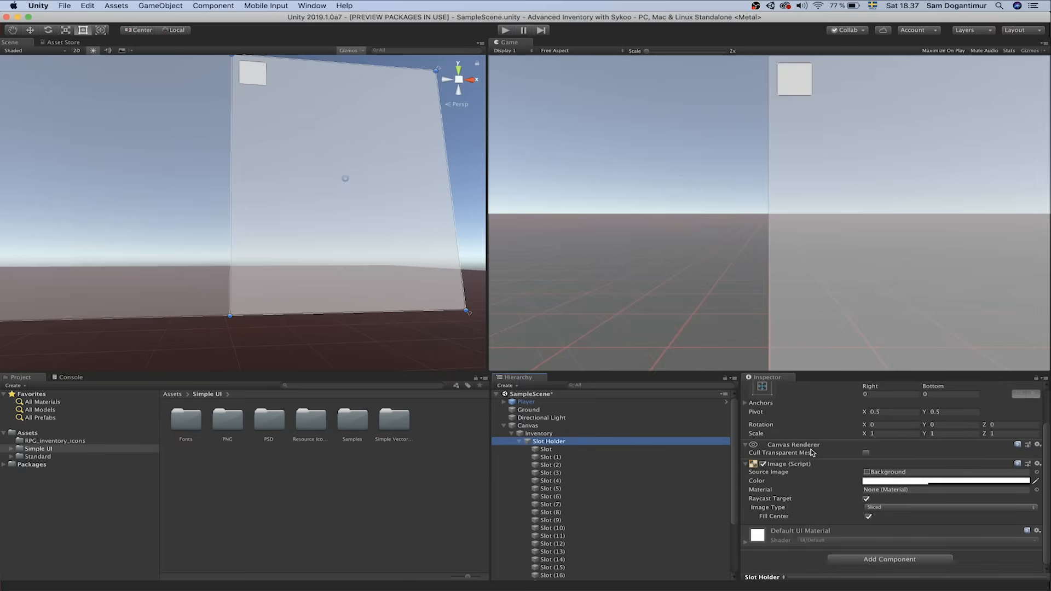
pyautogui.click(863, 560)
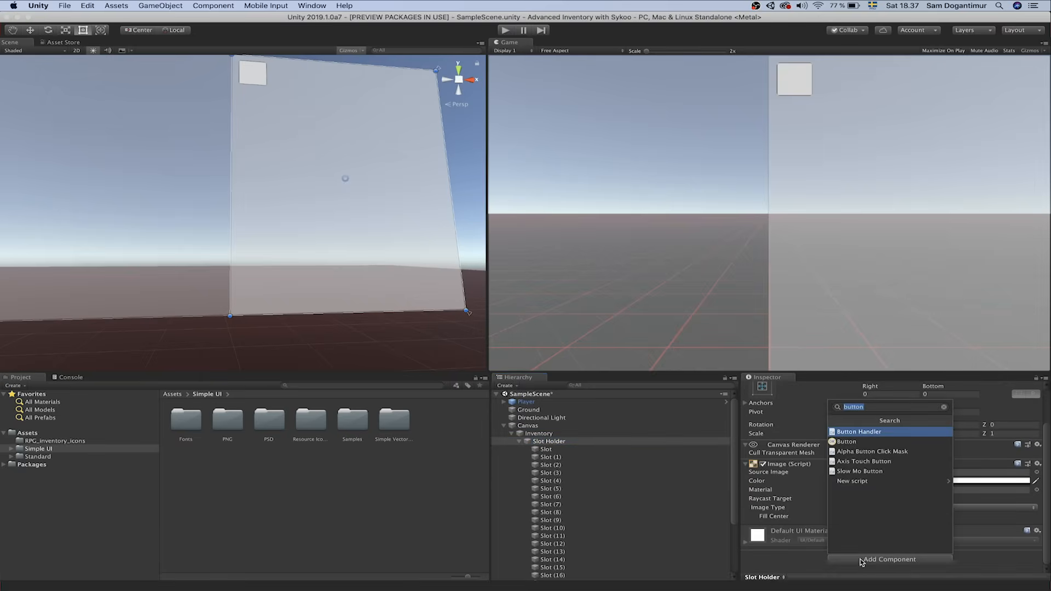
pyautogui.write('grid la')
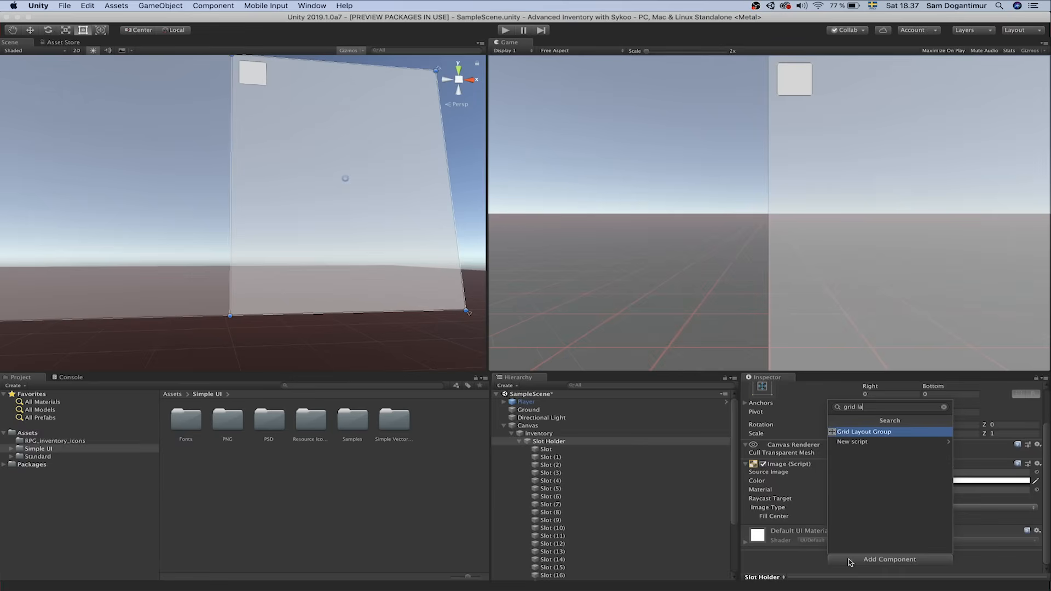
pyautogui.press('Return')
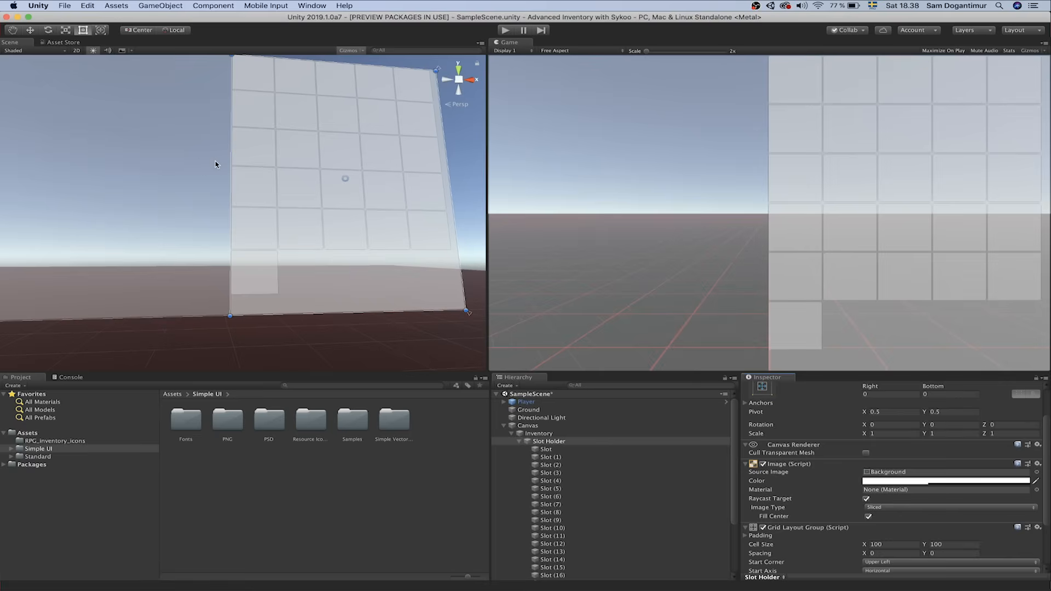
pyautogui.moveTo(215, 161)
pyautogui.mouseDown(button='right')
pyautogui.moveTo(223, 167)
pyautogui.moveTo(218, 155)
pyautogui.mouseUp(button='right')
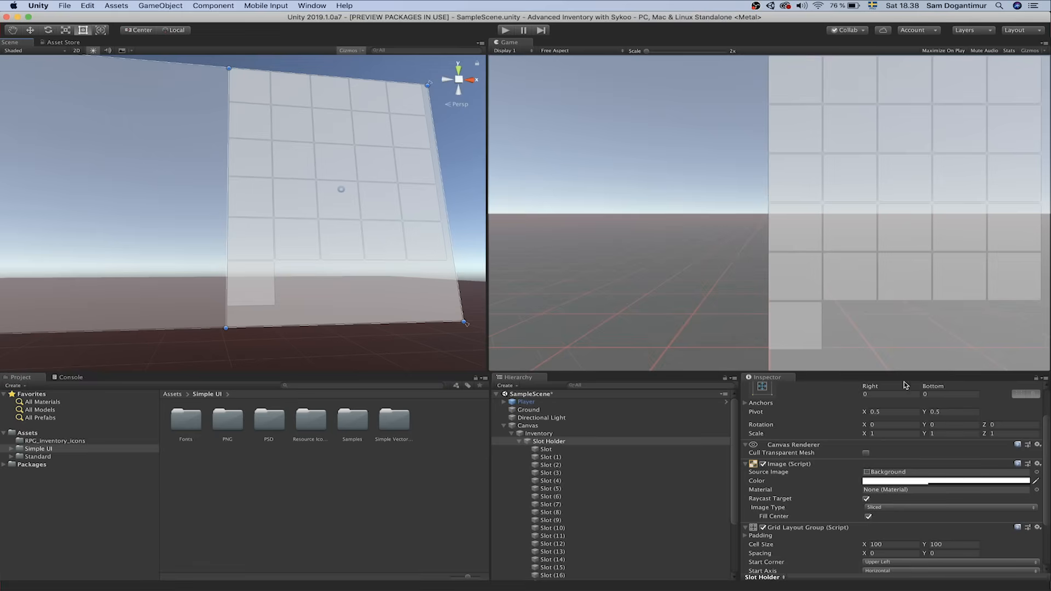
# Set the Grid Layout Group spacing to 9 on both X and Y
pyautogui.scroll(-1, 907, 464)
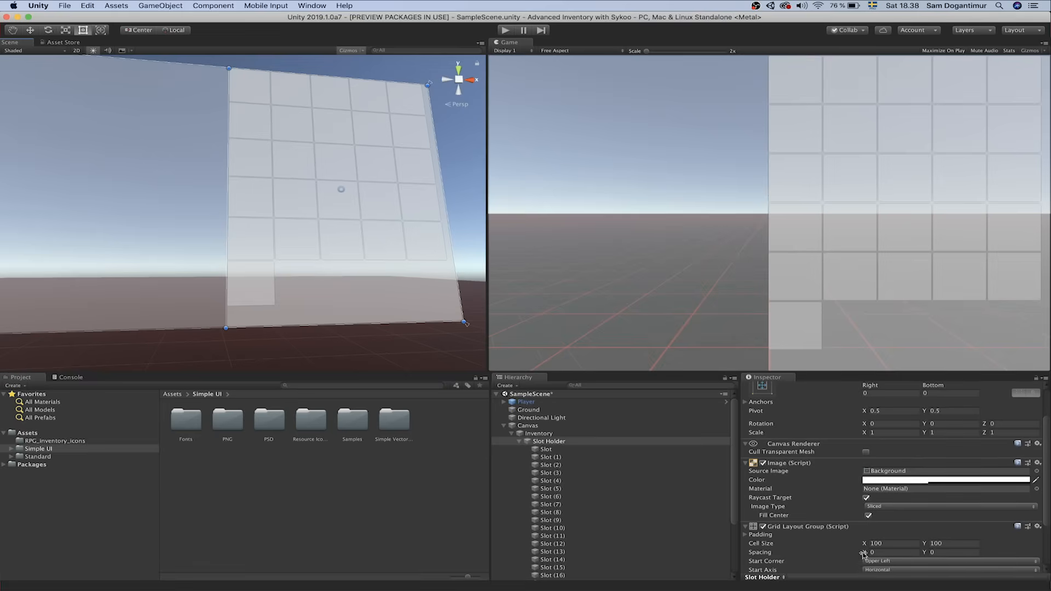
pyautogui.moveTo(863, 555); pyautogui.dragTo(968, 561)
pyautogui.click(910, 553)
pyautogui.write('9')
pyautogui.press('Tab')
pyautogui.write('9')
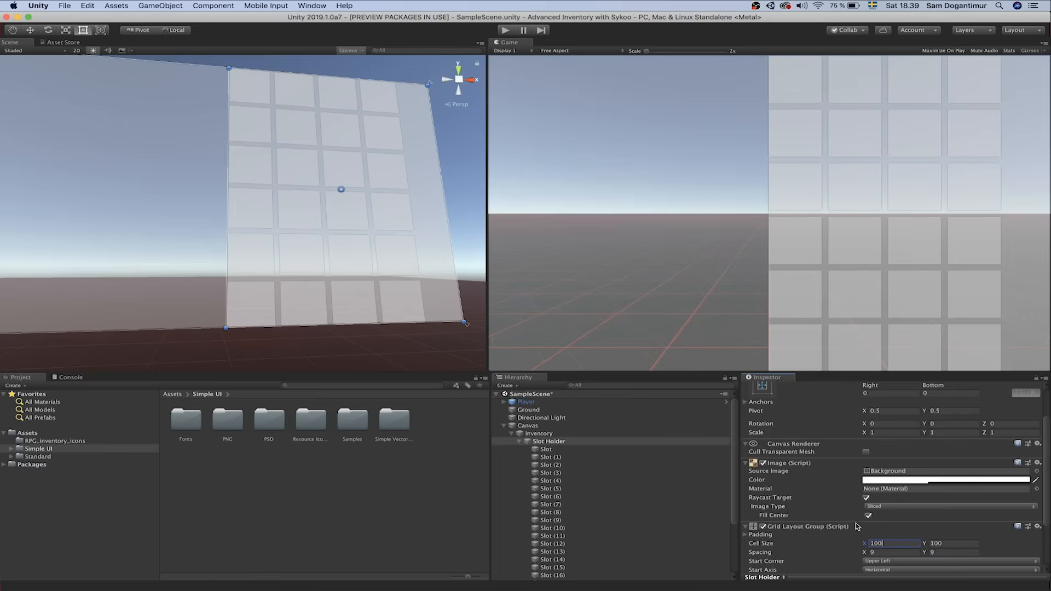
# Set the grid cell size to 91 by 91 so five columns fit
pyautogui.scroll(-3, 862, 544)
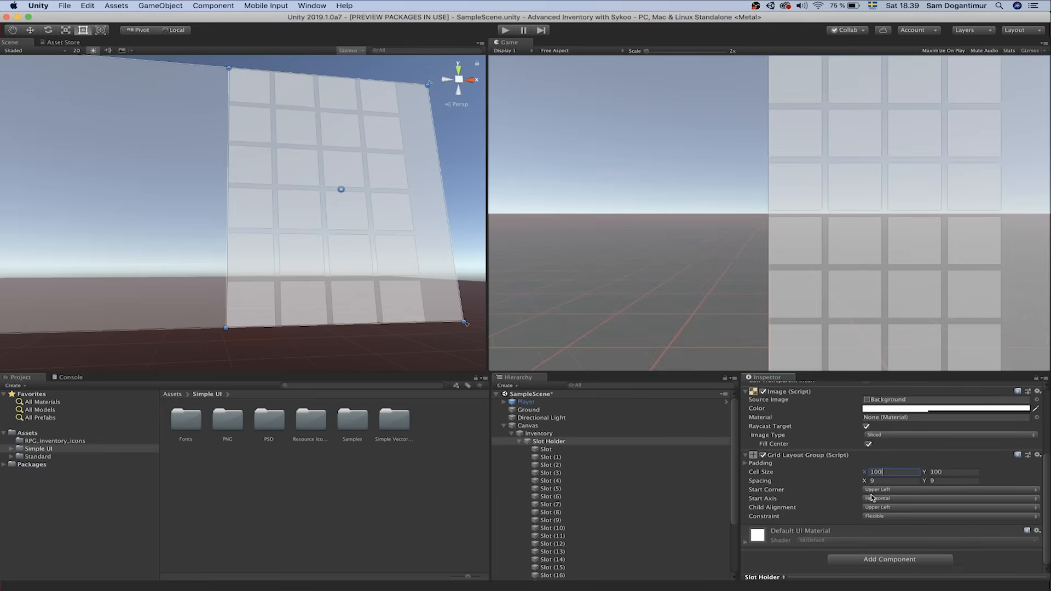
pyautogui.moveTo(856, 471); pyautogui.dragTo(853, 478)
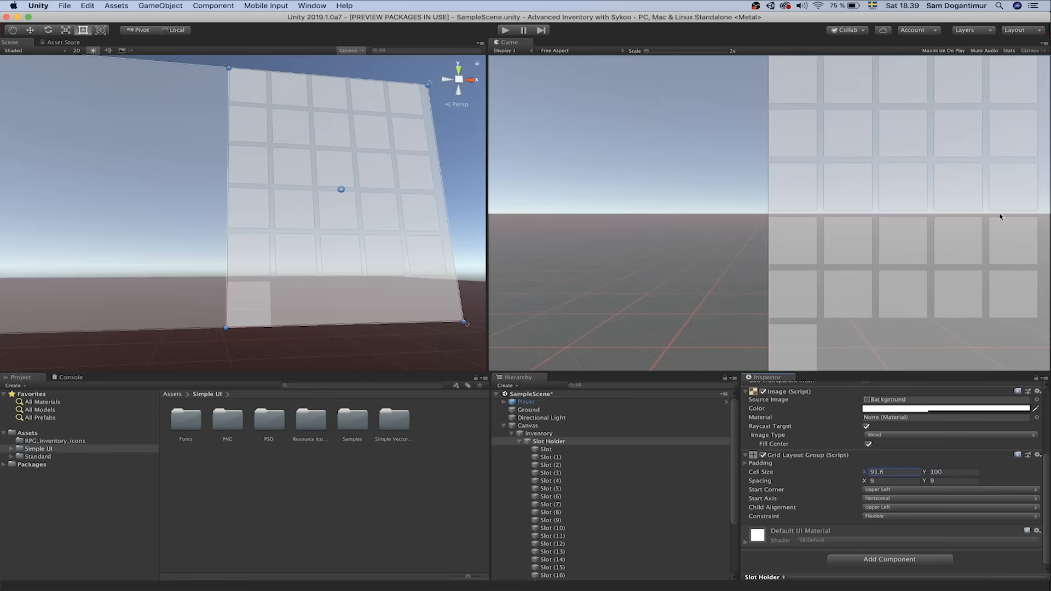
pyautogui.click(898, 473)
pyautogui.write('91')
pyautogui.press('Tab')
pyautogui.write('91')
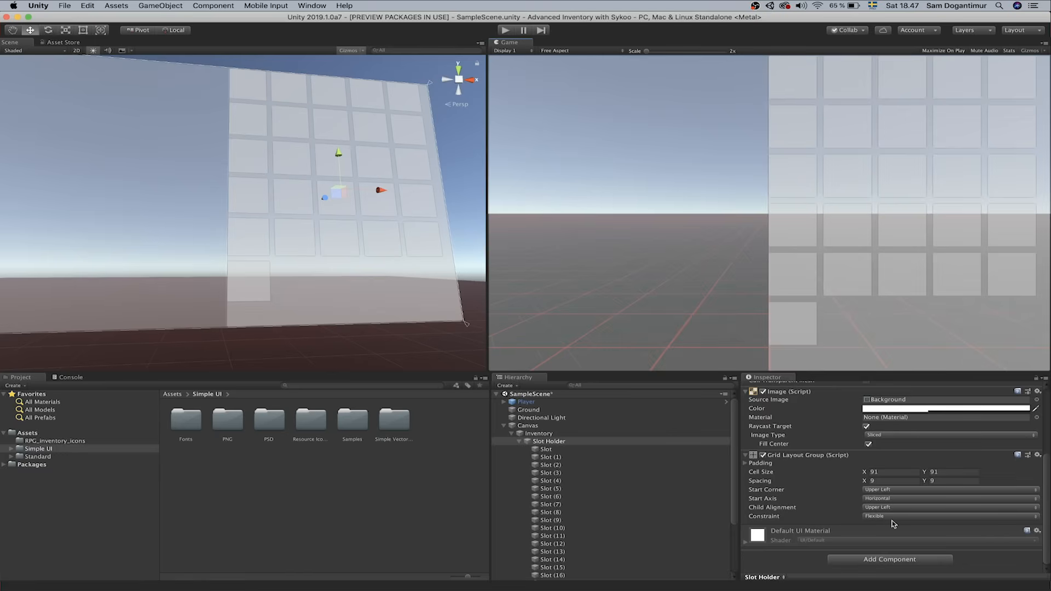
# Set the Slot Holder's Grid Layout Group Child Alignment to Middle Center, trying Middle Left first
pyautogui.click(638, 444)
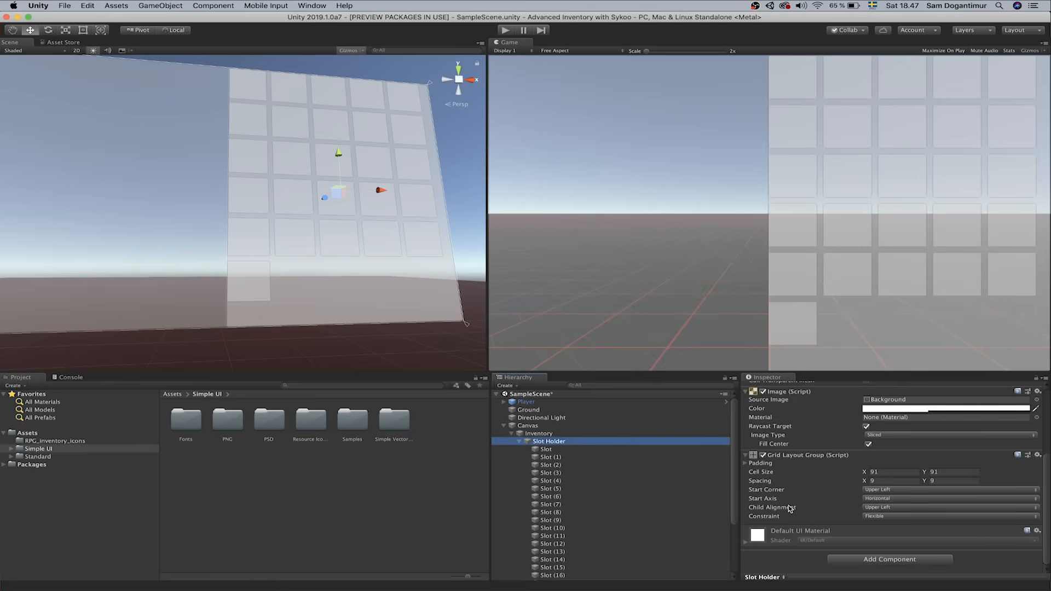
pyautogui.click(883, 507)
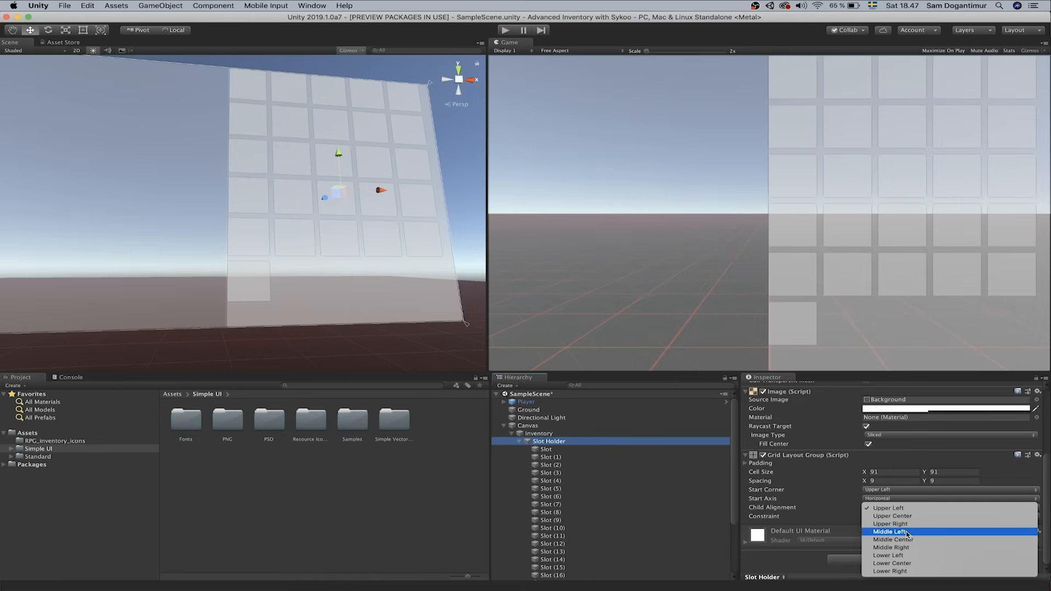
pyautogui.click(923, 533)
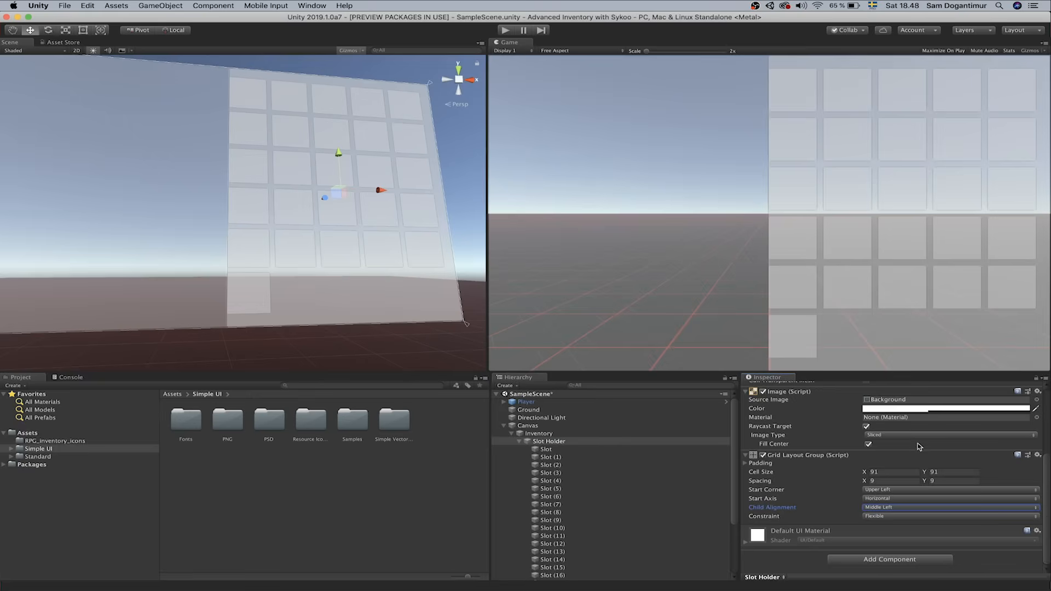
pyautogui.click(894, 508)
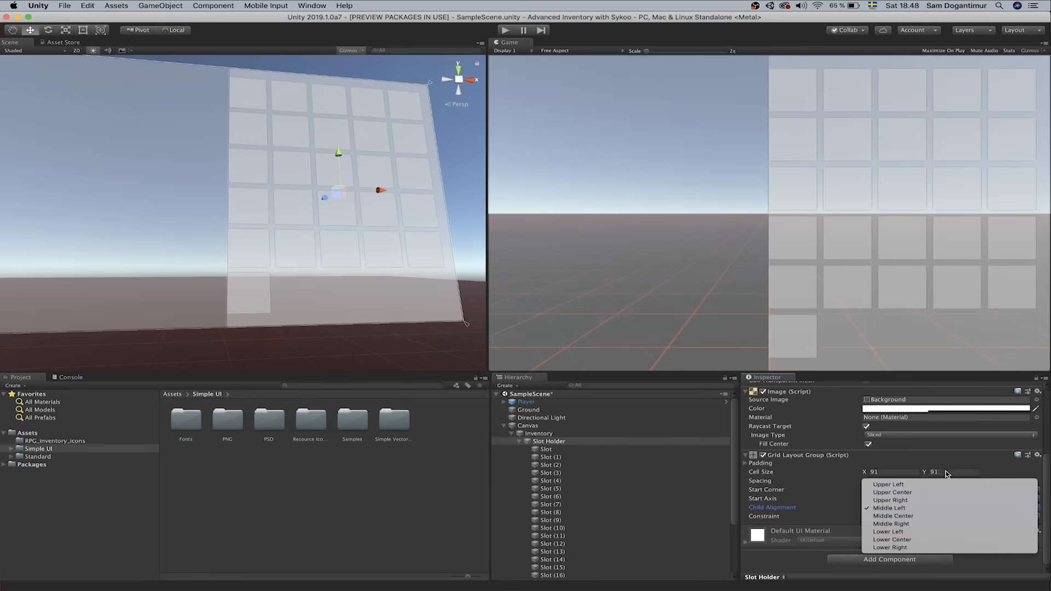
pyautogui.click(938, 517)
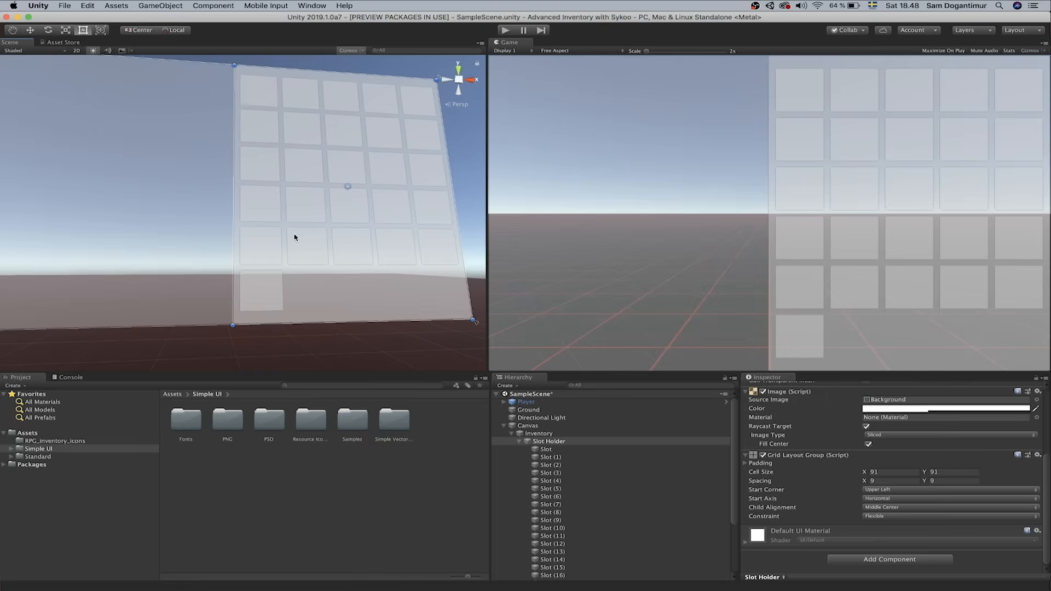
# Widen the Slot Holder leftward and duplicate Slot (25) to add more rows
pyautogui.moveTo(296, 238); pyautogui.dragTo(256, 235, button='right')
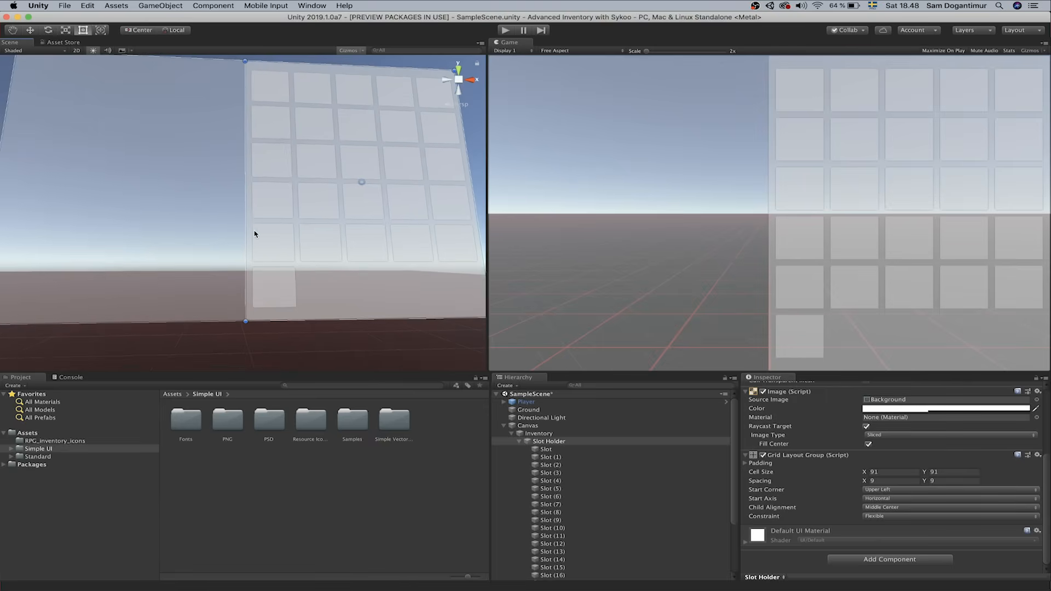
pyautogui.moveTo(245, 230)
pyautogui.mouseDown()
pyautogui.moveTo(91, 238)
pyautogui.moveTo(245, 244)
pyautogui.mouseUp()
pyautogui.scroll(-3, 602, 570)
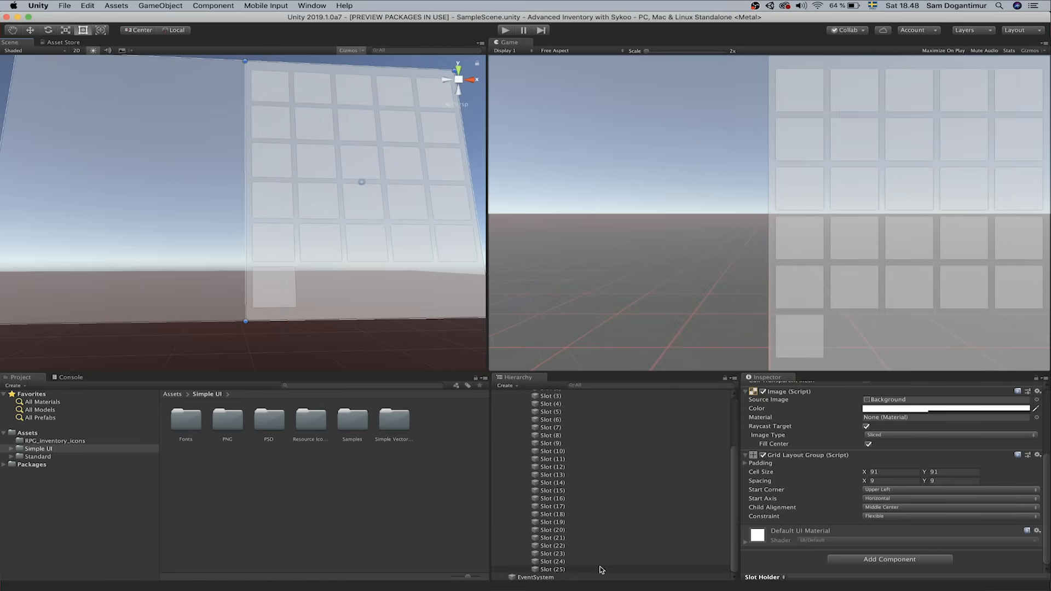
pyautogui.click(602, 570)
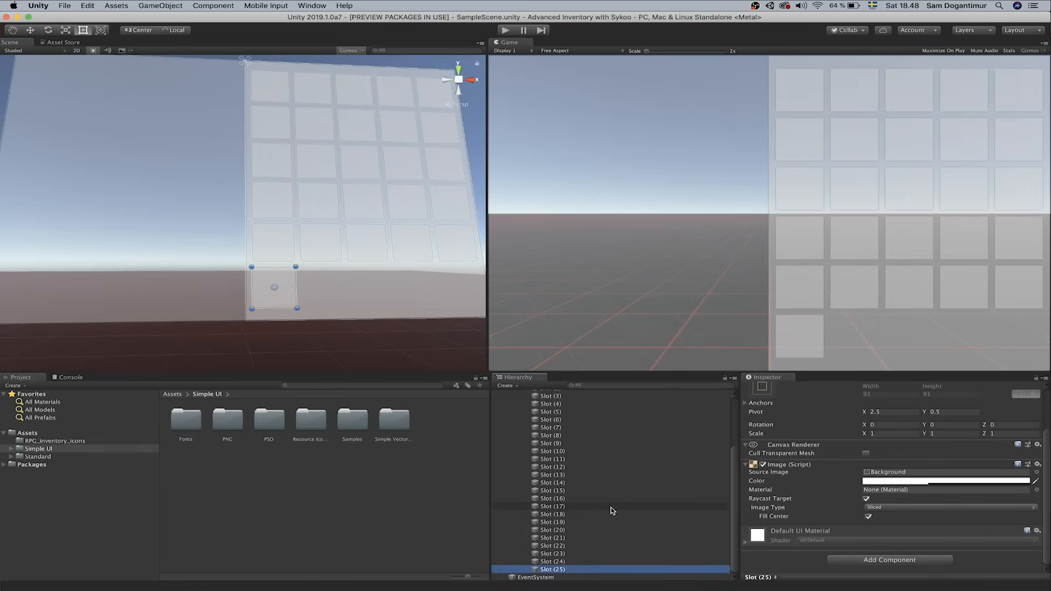
pyautogui.press('super+d')
pyautogui.press('super+d')
pyautogui.press('super+d')
pyautogui.press('super+d')
pyautogui.press('super+d')
pyautogui.press('super+d')
pyautogui.press('super+d')
pyautogui.press('super+d')
pyautogui.press('super+d')
pyautogui.press('super+d')
pyautogui.press('super+d')
pyautogui.press('super+d')
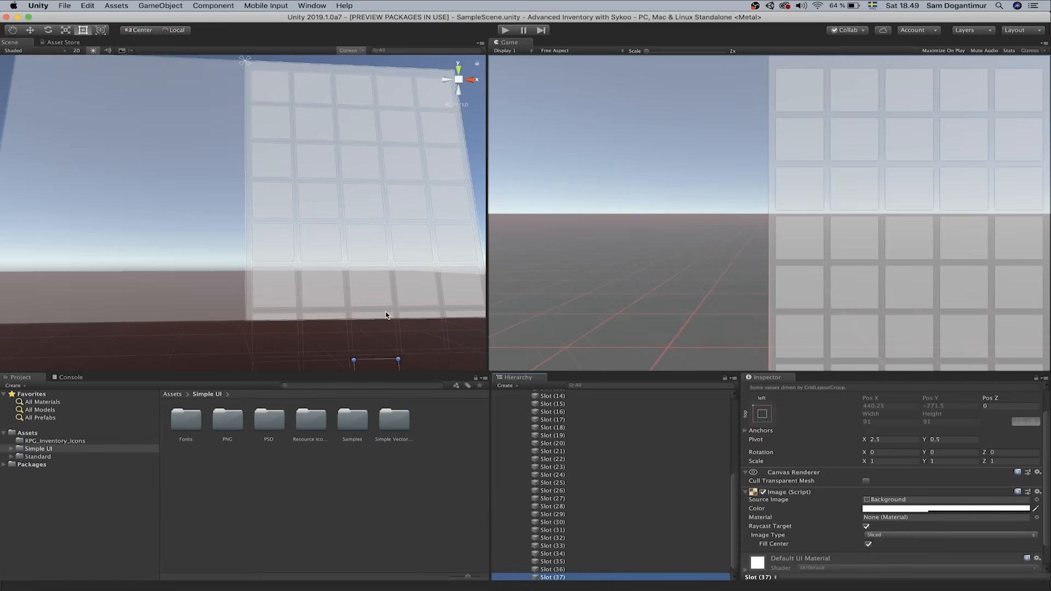
# Keep duplicating slots until Slot (40) exists, then briefly run and stop play mode
pyautogui.moveTo(386, 263)
pyautogui.mouseDown(button='right')
pyautogui.moveTo(362, 272)
pyautogui.moveTo(397, 255)
pyautogui.mouseUp(button='right')
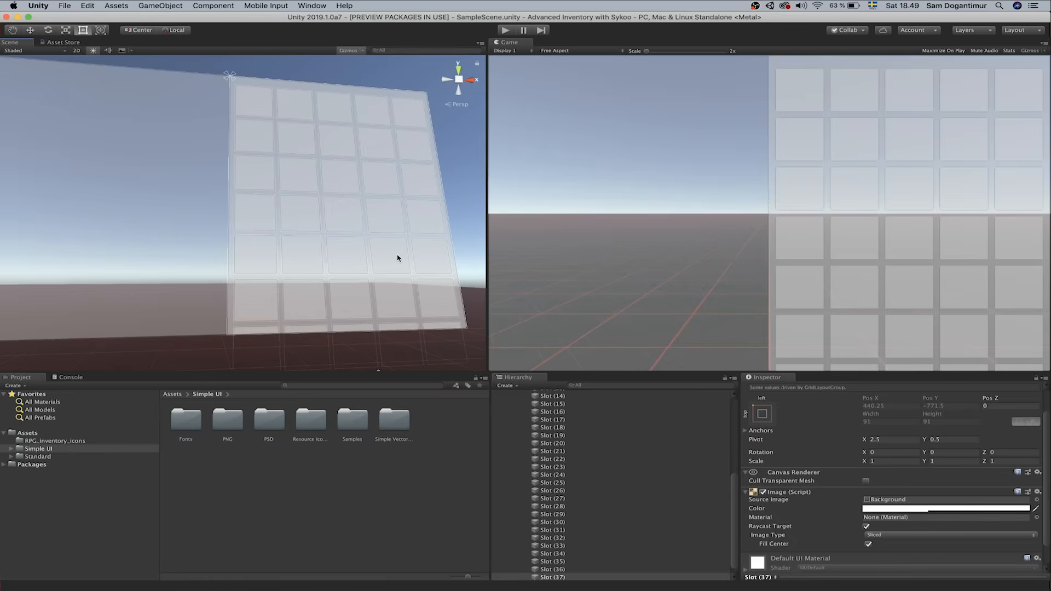
pyautogui.press('super+d')
pyautogui.press('super+d')
pyautogui.press('super+d')
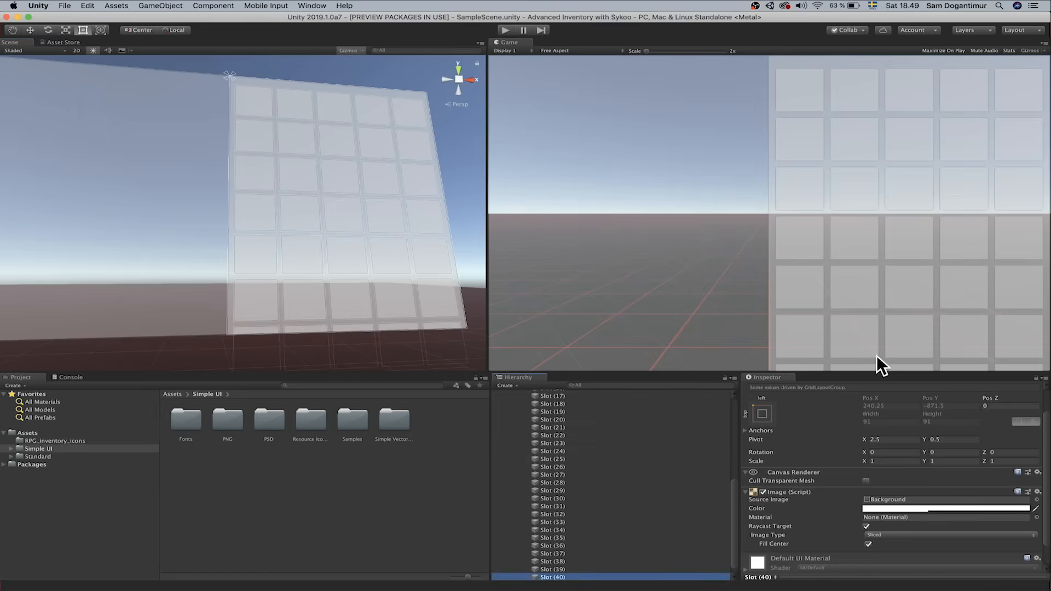
pyautogui.click(506, 30)
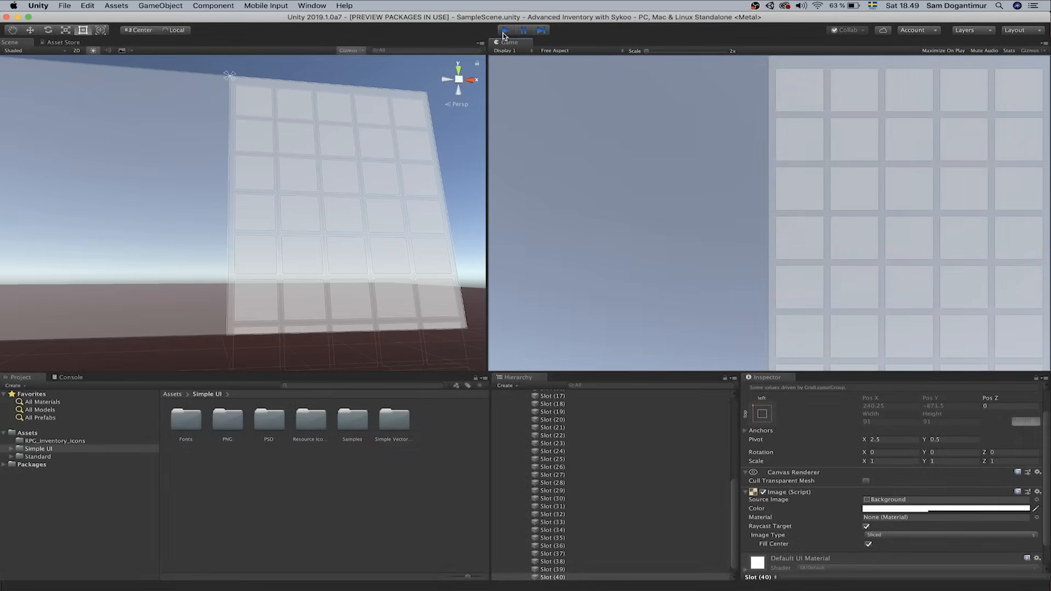
pyautogui.click(505, 31)
# Add a Mask component to the Slot Holder with Show Mask Graphic unchecked
pyautogui.click(595, 417)
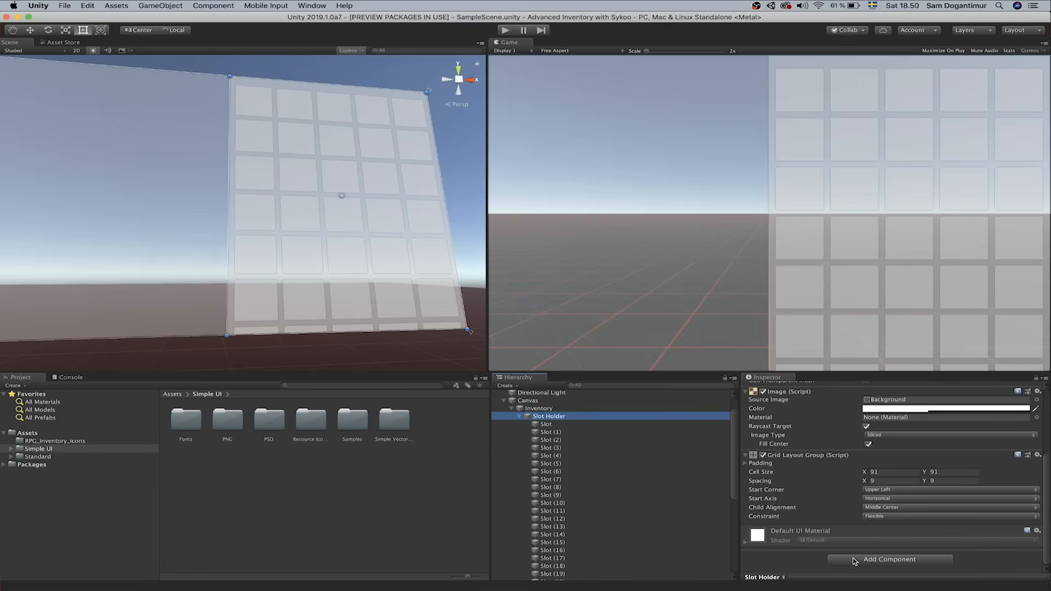
pyautogui.click(854, 561)
pyautogui.write('mask')
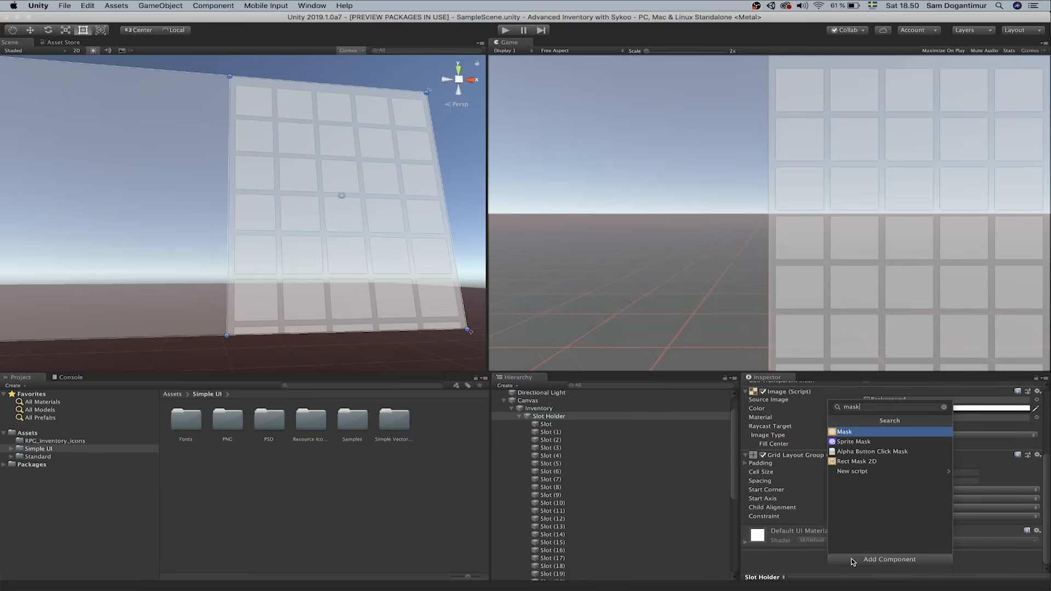
pyautogui.press('Return')
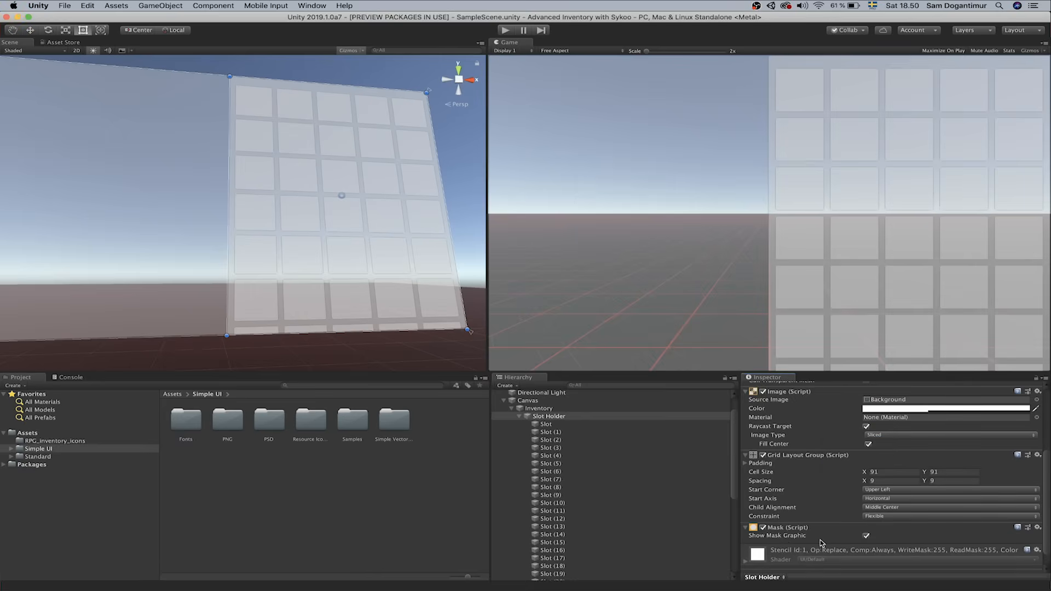
pyautogui.click(866, 536)
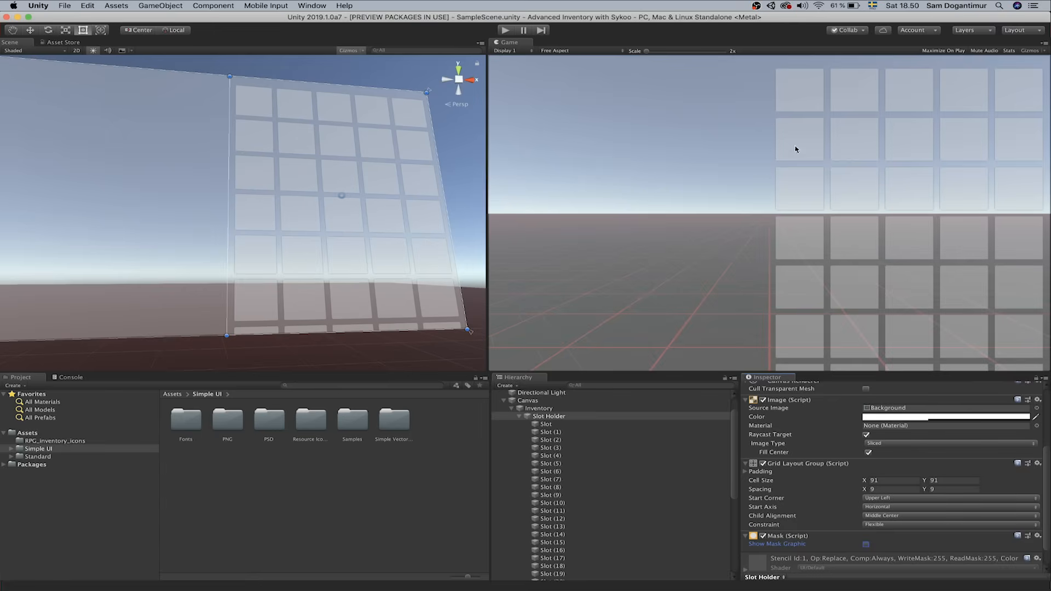
pyautogui.click(555, 411)
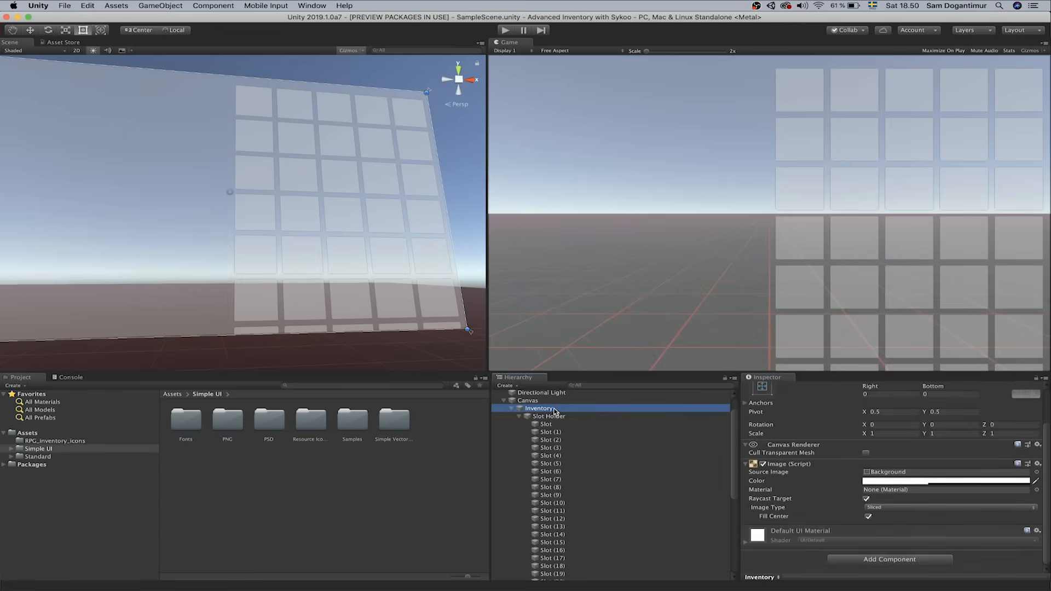
# Add a vertical-only Scroll Rect to Inventory with Slot Holder as content, then nudge Slot Holder right
pyautogui.click(867, 559)
pyautogui.write('scroll')
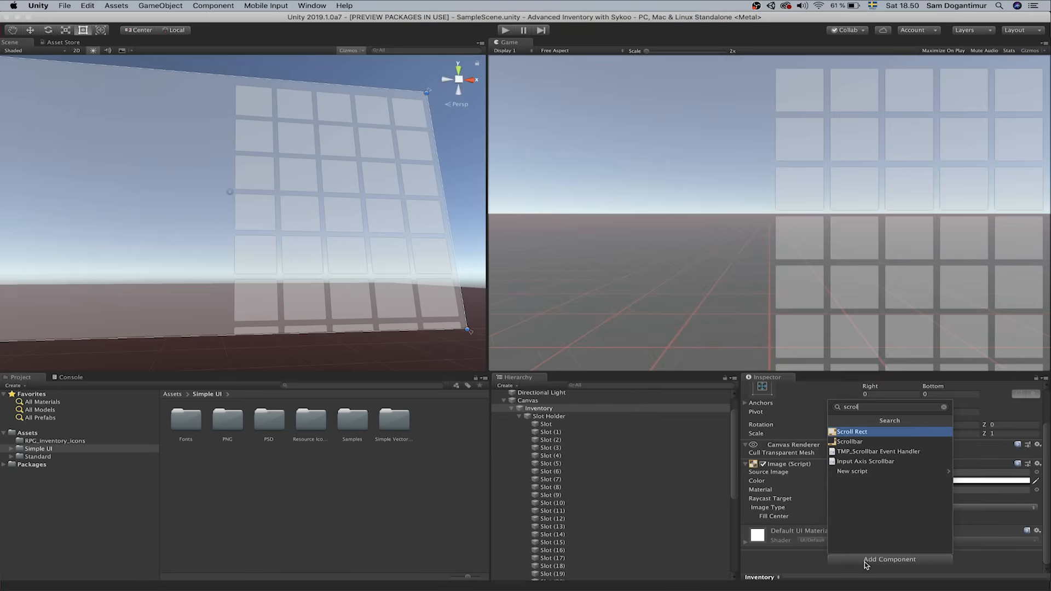
pyautogui.press('Return')
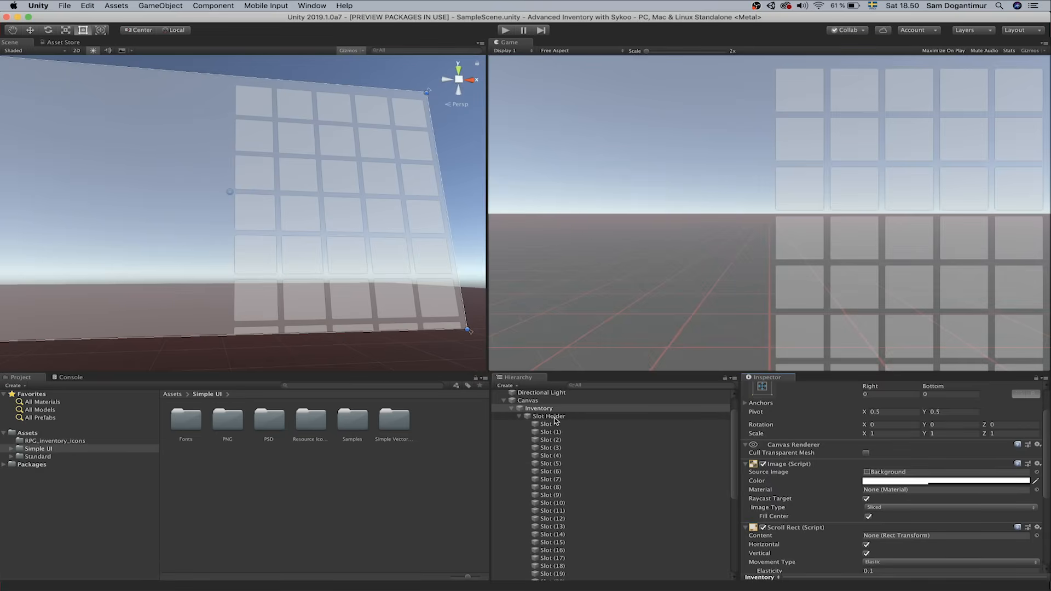
pyautogui.moveTo(555, 421); pyautogui.dragTo(916, 538)
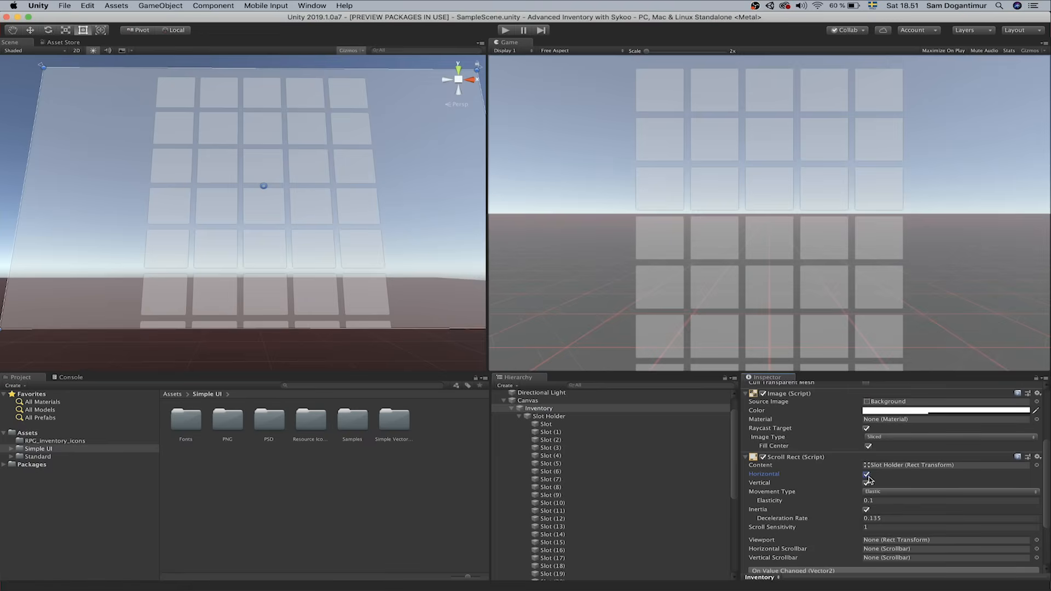
pyautogui.click(867, 475)
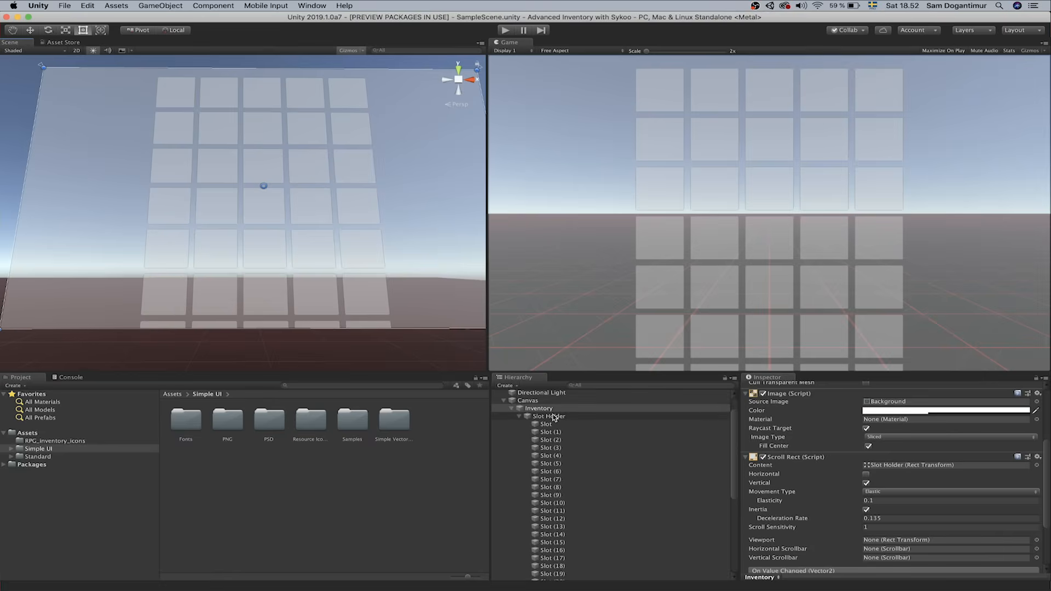
pyautogui.click(554, 417)
pyautogui.moveTo(324, 282); pyautogui.dragTo(412, 285)
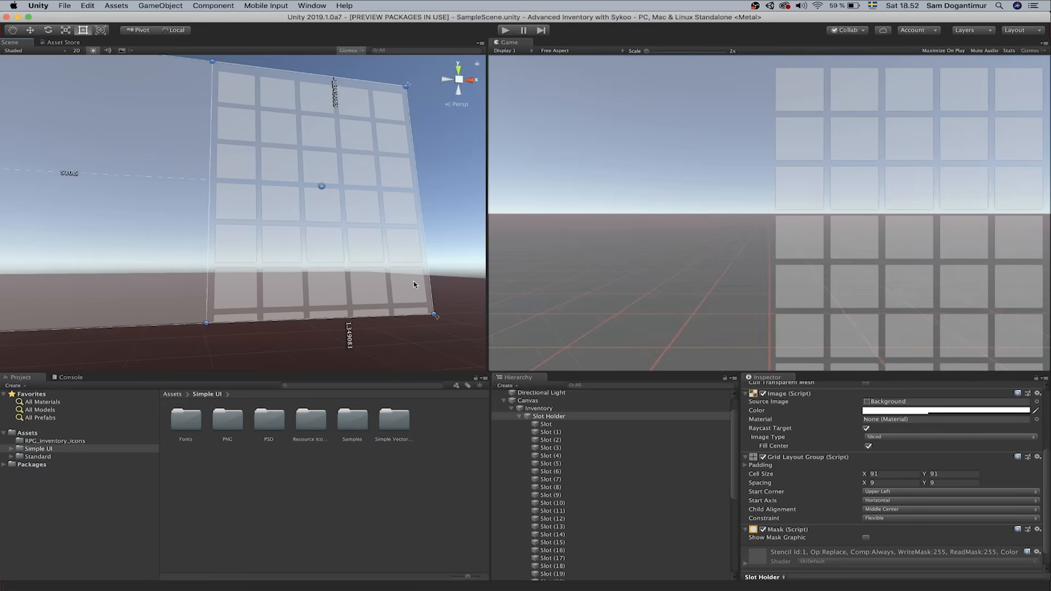
# Drag the Slot Holder's bottom edge far down in the Scene view to make it much taller
pyautogui.moveTo(362, 292); pyautogui.dragTo(396, 339, button='right')
pyautogui.moveTo(267, 253); pyautogui.dragTo(321, 466)
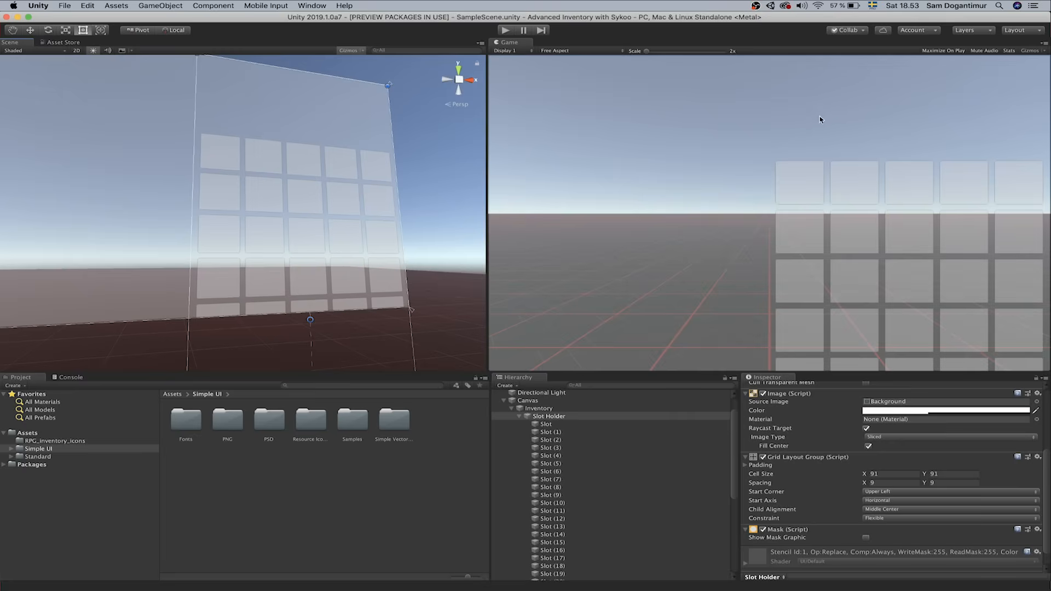
pyautogui.click(574, 418)
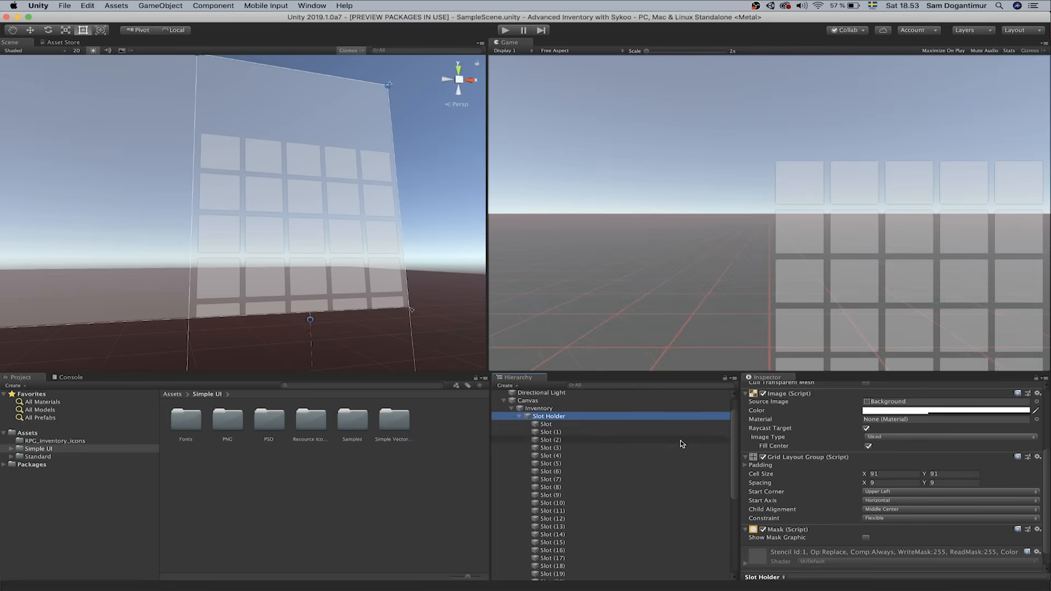
pyautogui.click(877, 514)
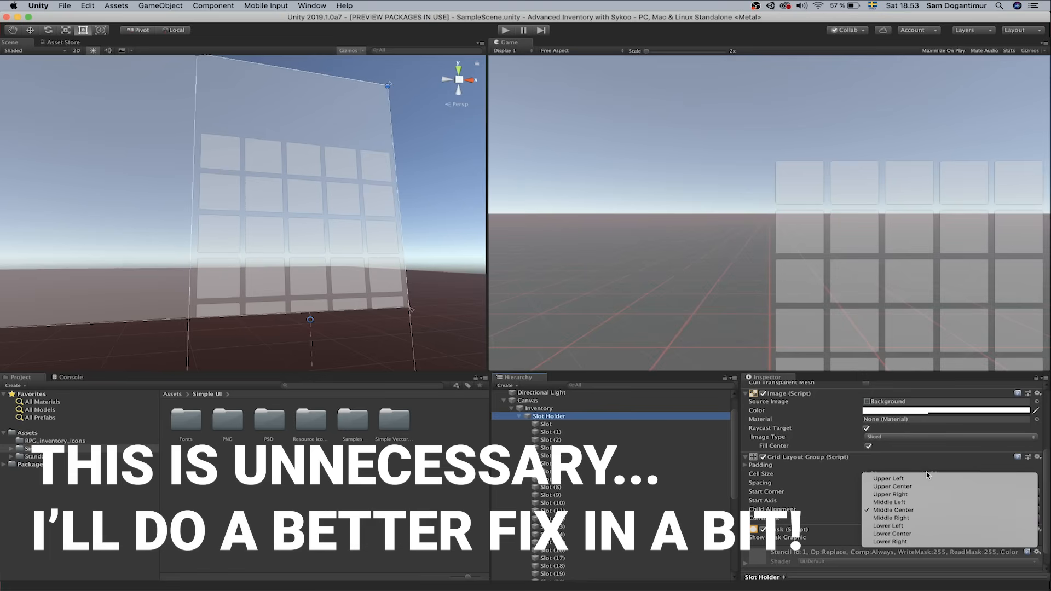
# Set child alignment to Upper Center, then add a Button component to Slot through Slot (40)
pyautogui.click(922, 487)
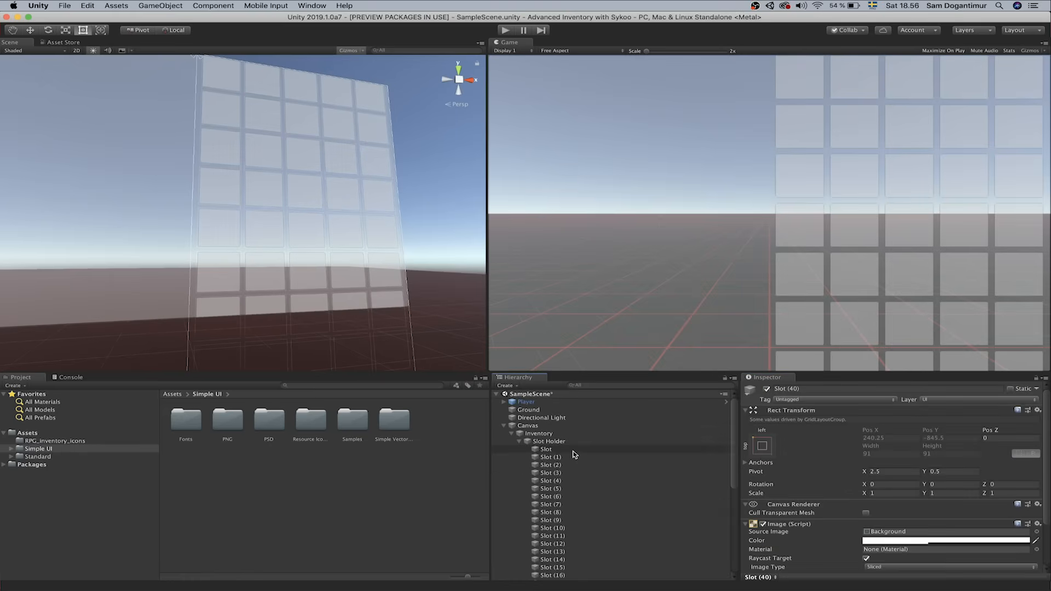
pyautogui.click(573, 451)
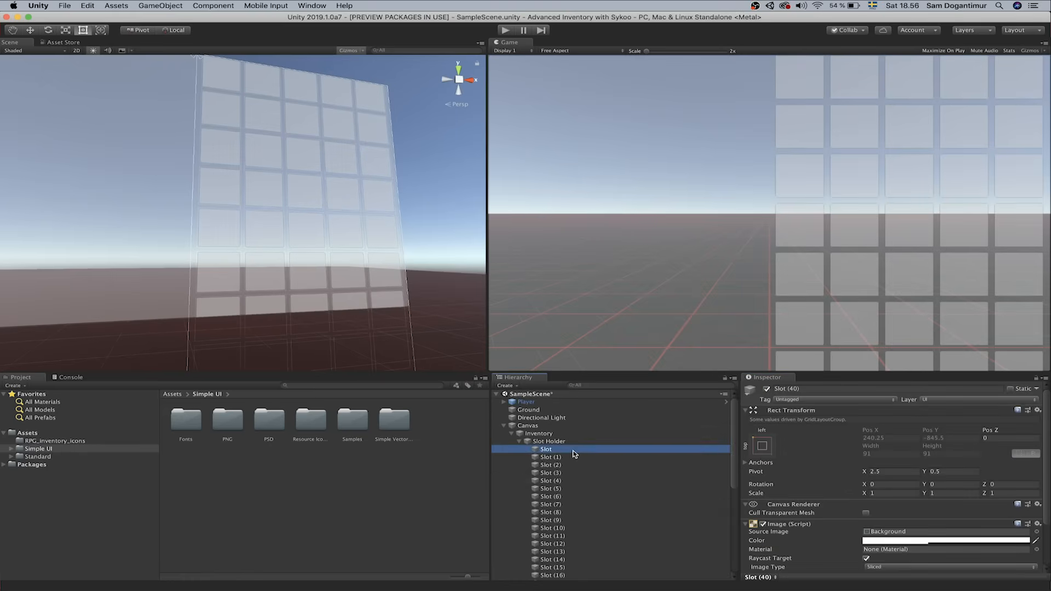
pyautogui.scroll(-8, 594, 488)
pyautogui.keyDown('shift'); pyautogui.click(553, 569); pyautogui.keyUp('shift')
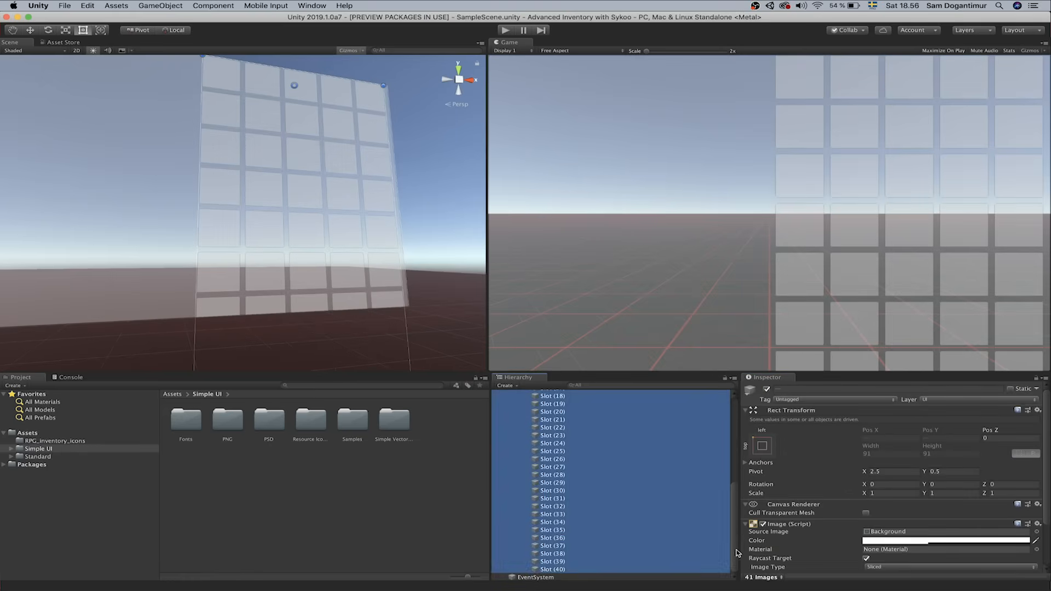
pyautogui.scroll(-3, 830, 552)
pyautogui.click(877, 560)
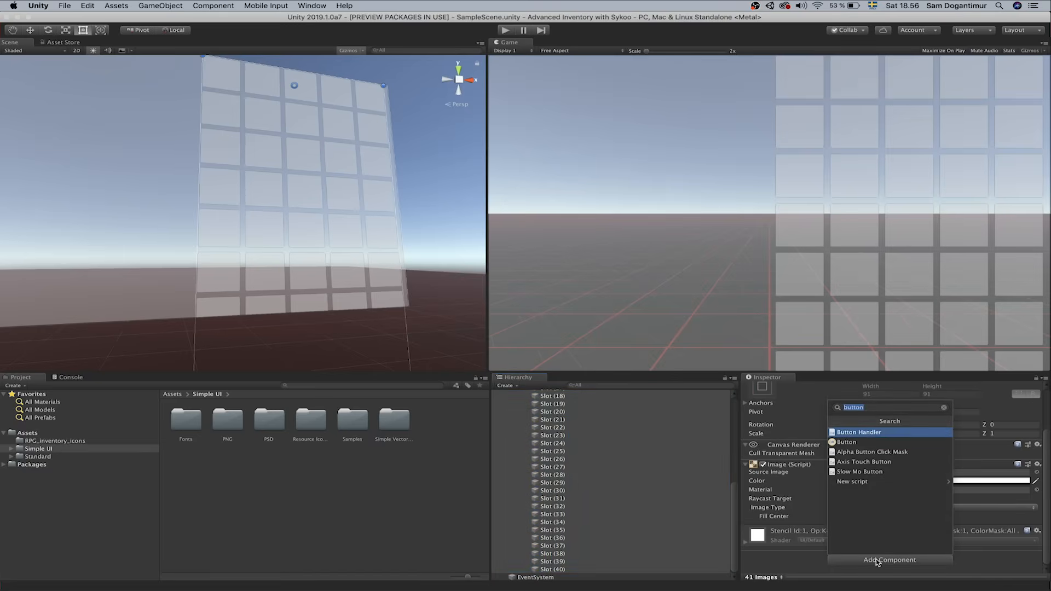
pyautogui.click(875, 444)
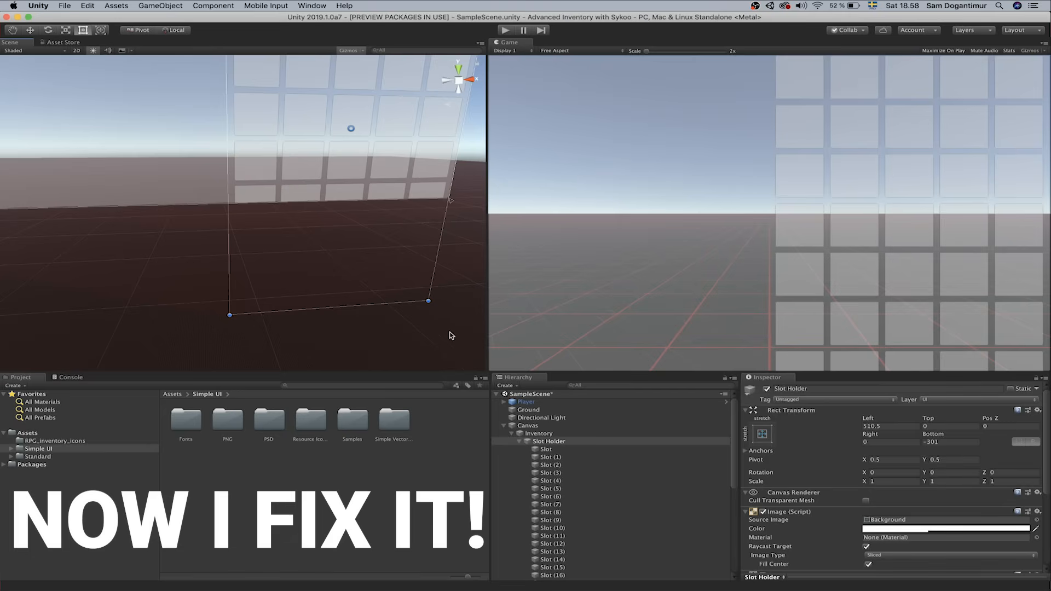
# Pull the Slot Holder's bottom edge back up so its rect just fits the slot grid
pyautogui.moveTo(332, 308)
pyautogui.mouseDown()
pyautogui.moveTo(314, 362)
pyautogui.moveTo(340, 323)
pyautogui.moveTo(346, 371)
pyautogui.moveTo(349, 343)
pyautogui.moveTo(332, 304)
pyautogui.mouseUp()
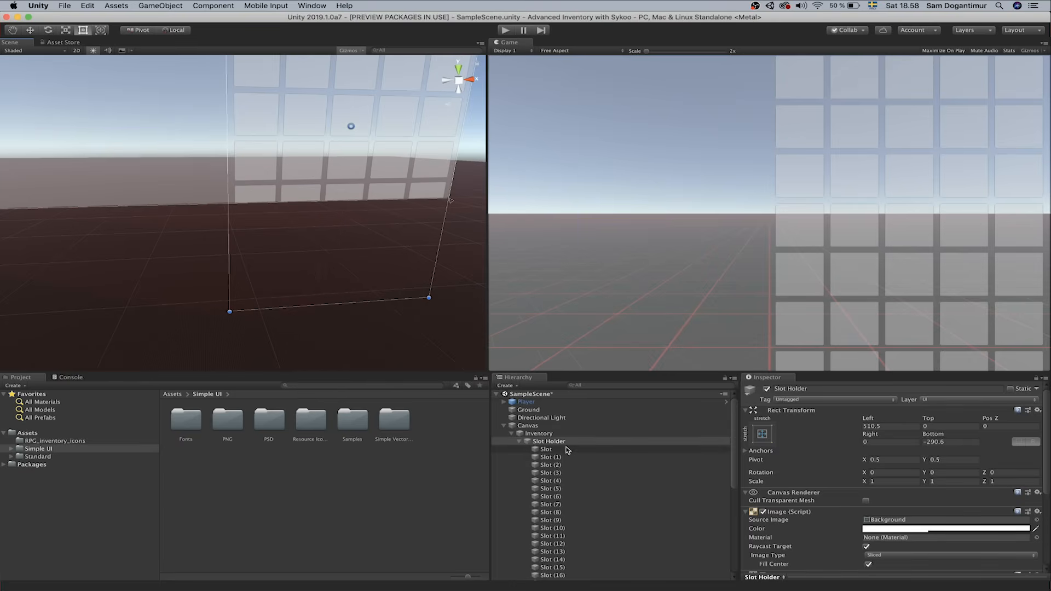
pyautogui.click(567, 449)
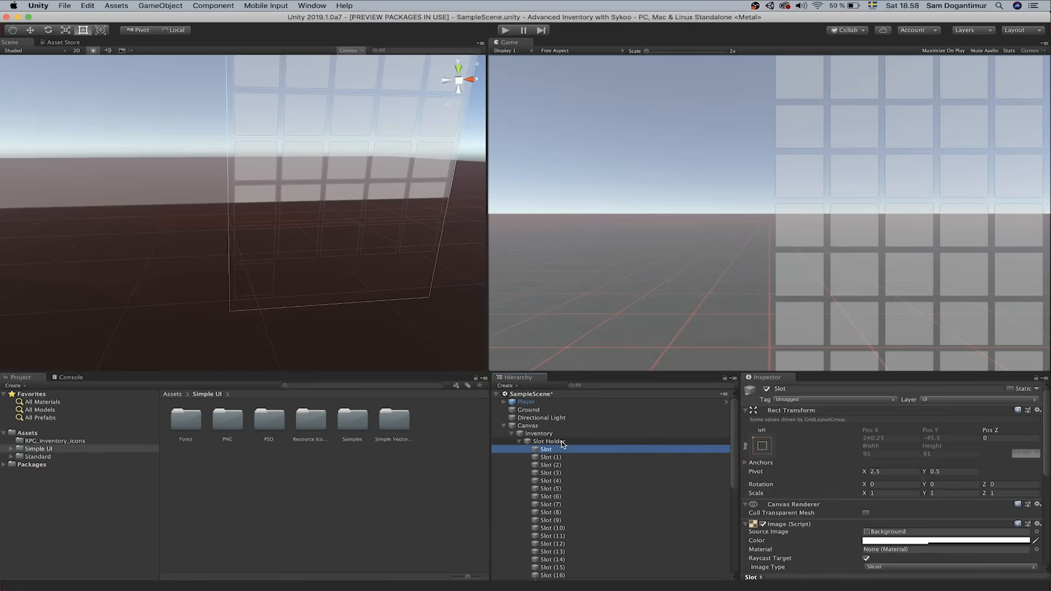
pyautogui.keyDown('alt'); pyautogui.moveTo(277, 288); pyautogui.dragTo(304, 320); pyautogui.keyUp('alt')
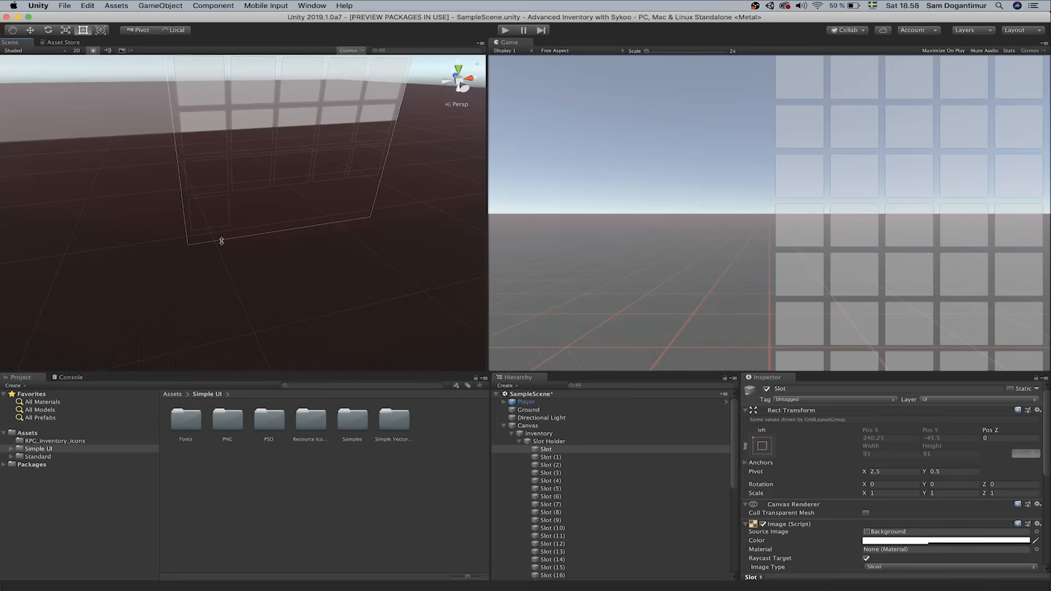
pyautogui.click(571, 442)
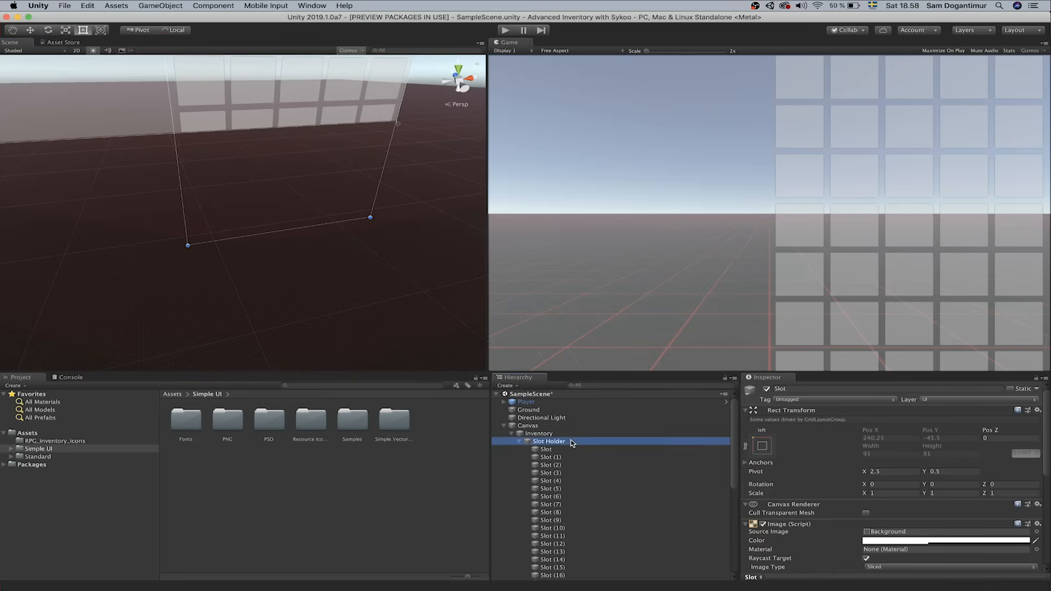
pyautogui.moveTo(273, 234); pyautogui.dragTo(274, 228)
pyautogui.click(551, 489)
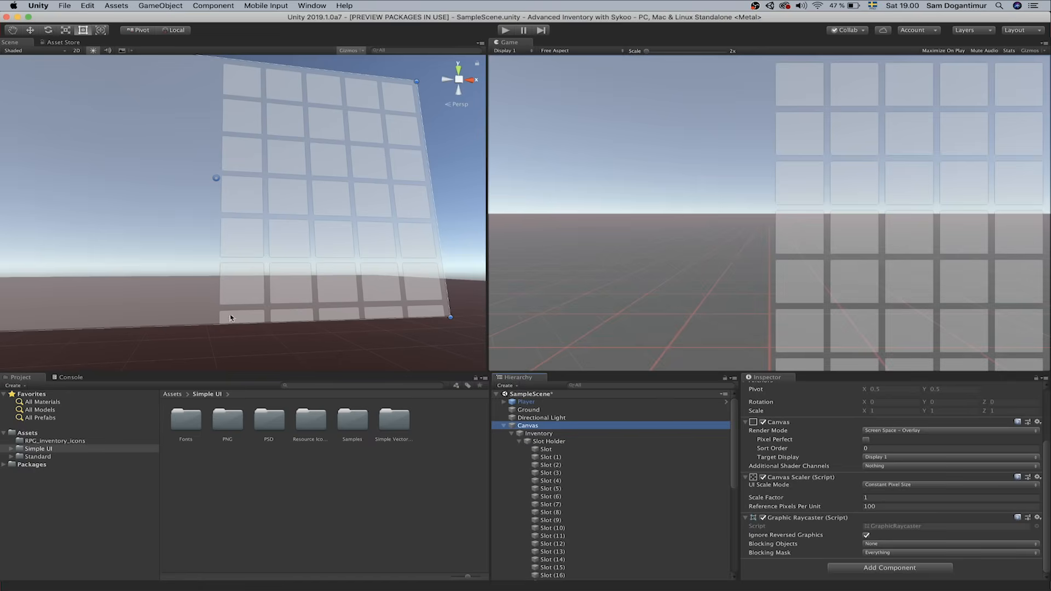
# Create a folder named 'Scripts' in Assets
pyautogui.moveTo(458, 205); pyautogui.dragTo(340, 182, button='right')
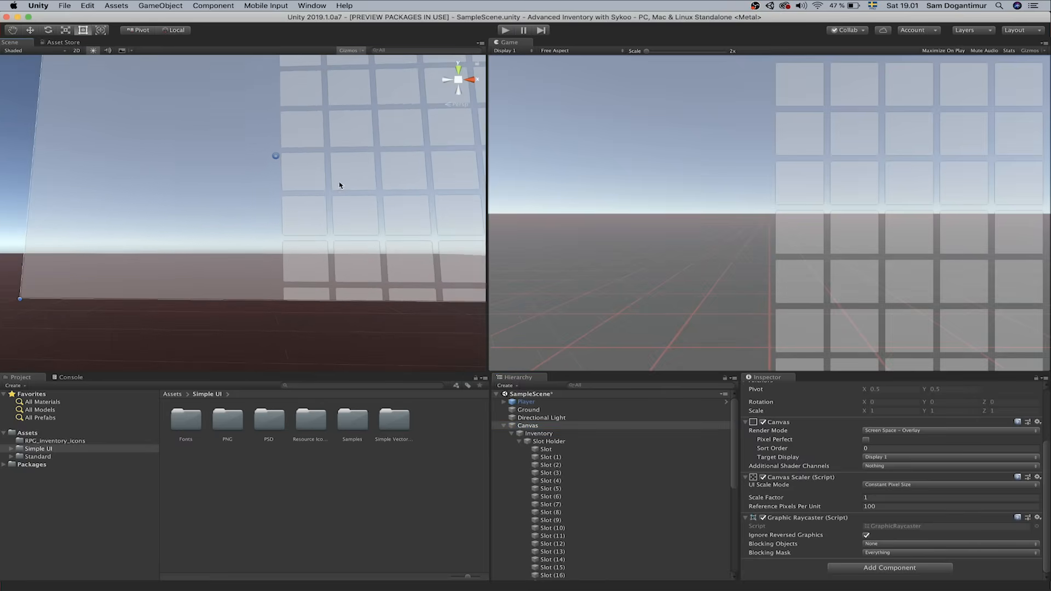
pyautogui.click(52, 434)
pyautogui.rightClick(294, 456)
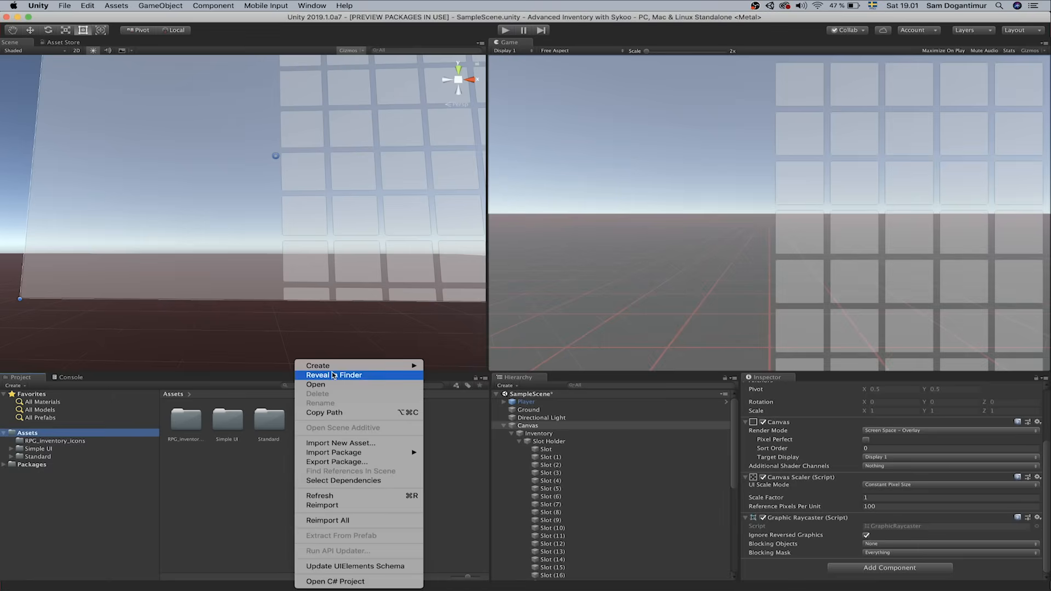
pyautogui.moveTo(334, 367)
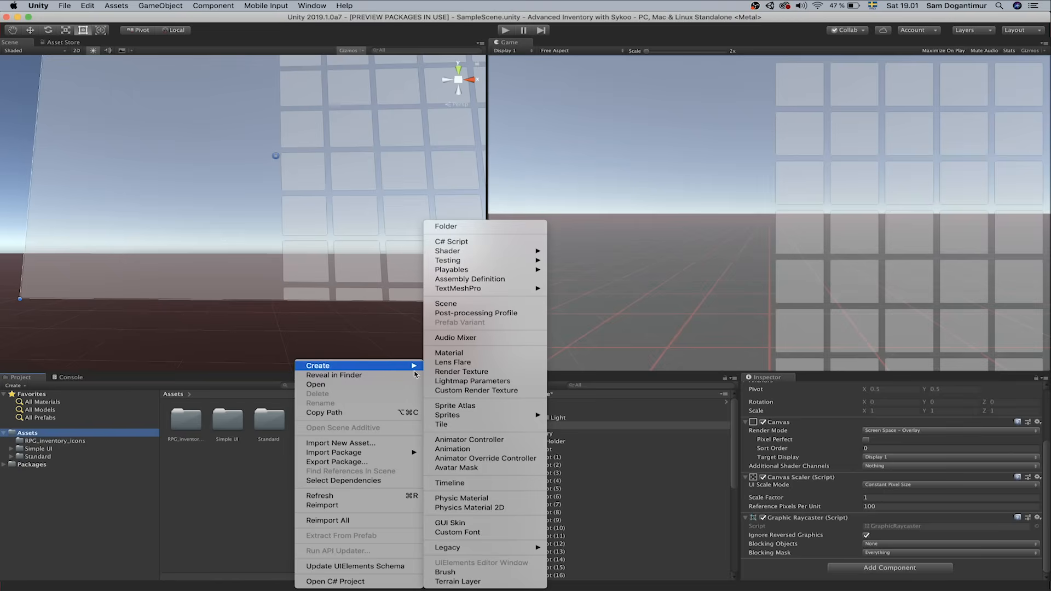
pyautogui.click(485, 227)
pyautogui.write('Scripts')
pyautogui.press('Return')
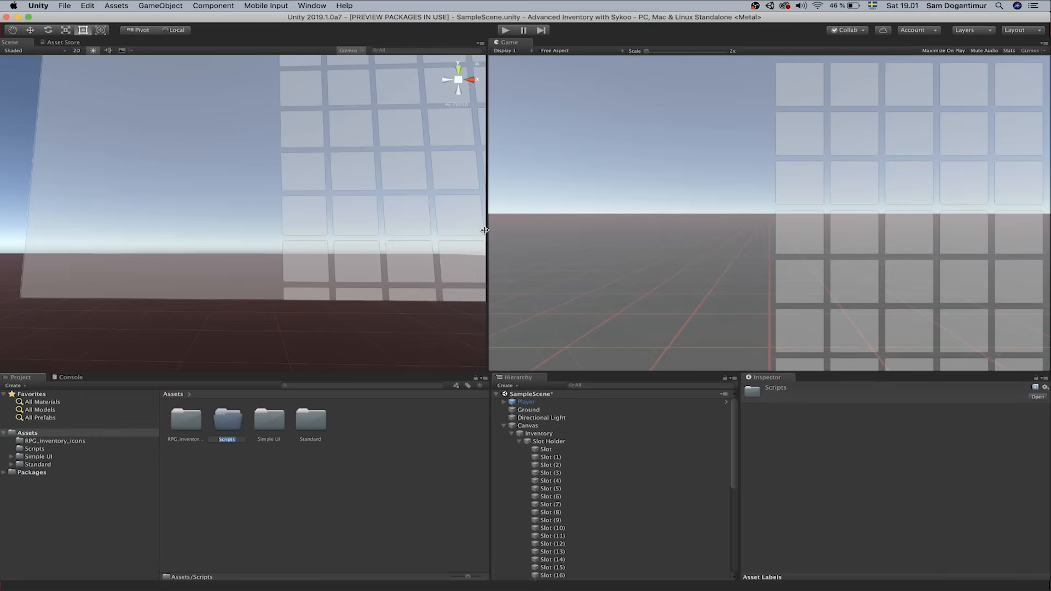
# Create a new C# script named 'Inventory' inside the Scripts folder
pyautogui.doubleClick(227, 422)
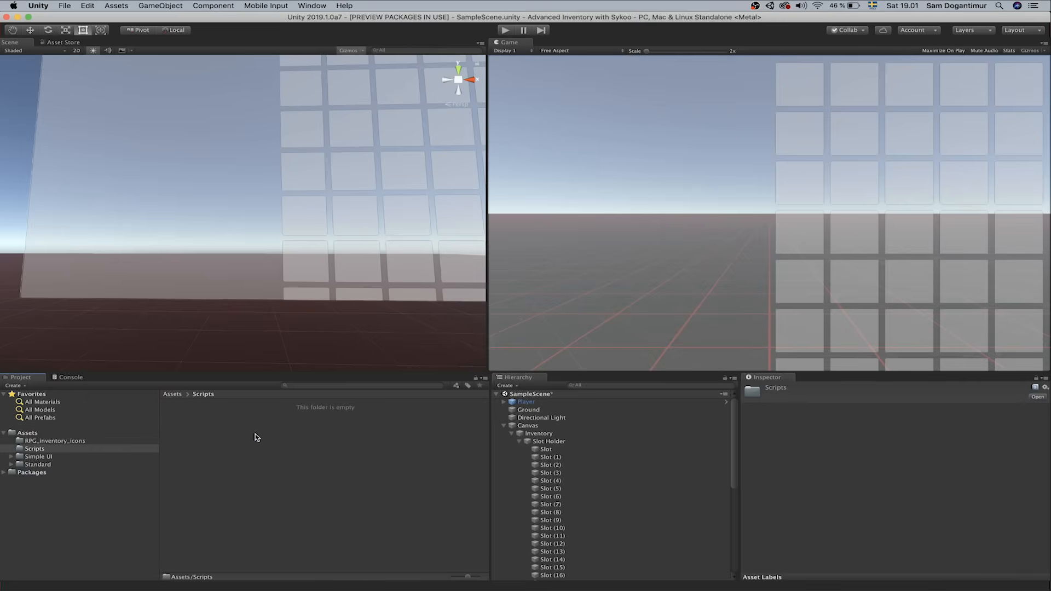
pyautogui.rightClick(255, 434)
pyautogui.moveTo(304, 371)
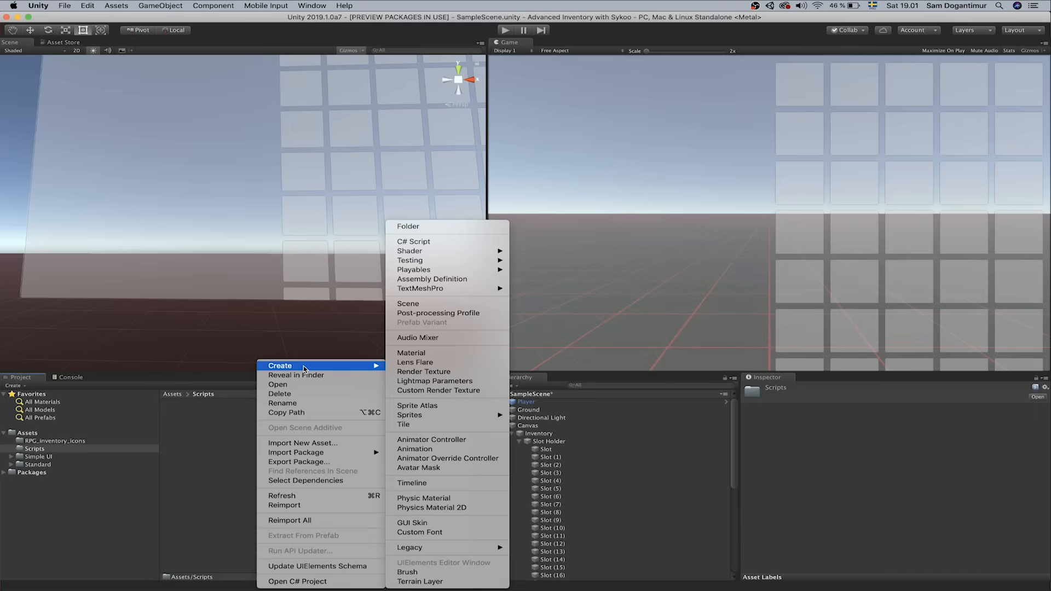
pyautogui.click(438, 242)
pyautogui.write('Inventory')
pyautogui.press('Return')
# Attach the Inventory script to the Player and collapse its controller, Capsule Collider and Rigidbody components
pyautogui.moveTo(189, 426); pyautogui.dragTo(537, 406)
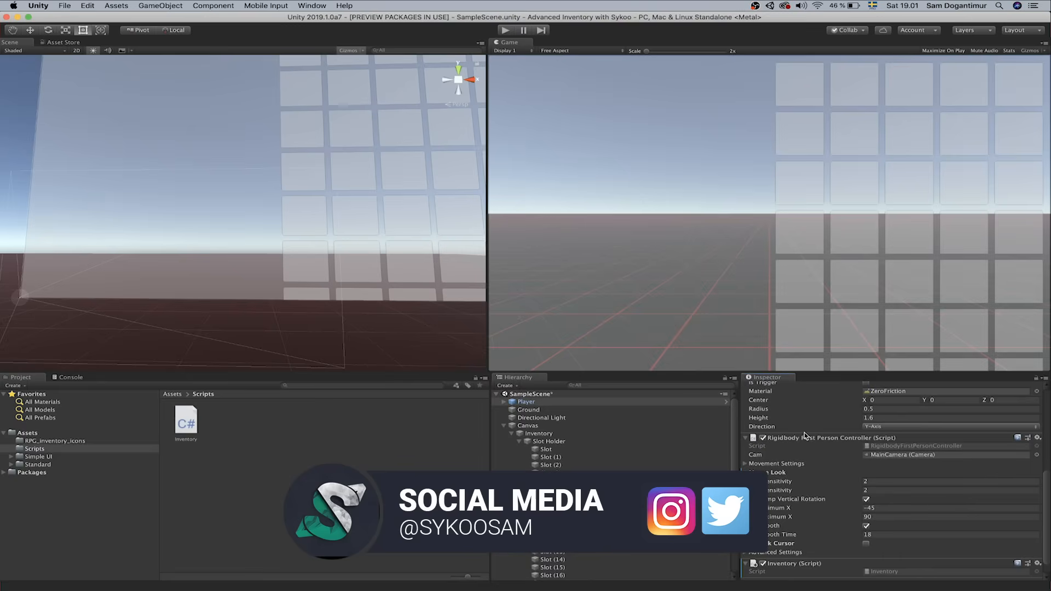
pyautogui.click(801, 440)
pyautogui.scroll(1, 807, 449)
pyautogui.click(809, 467)
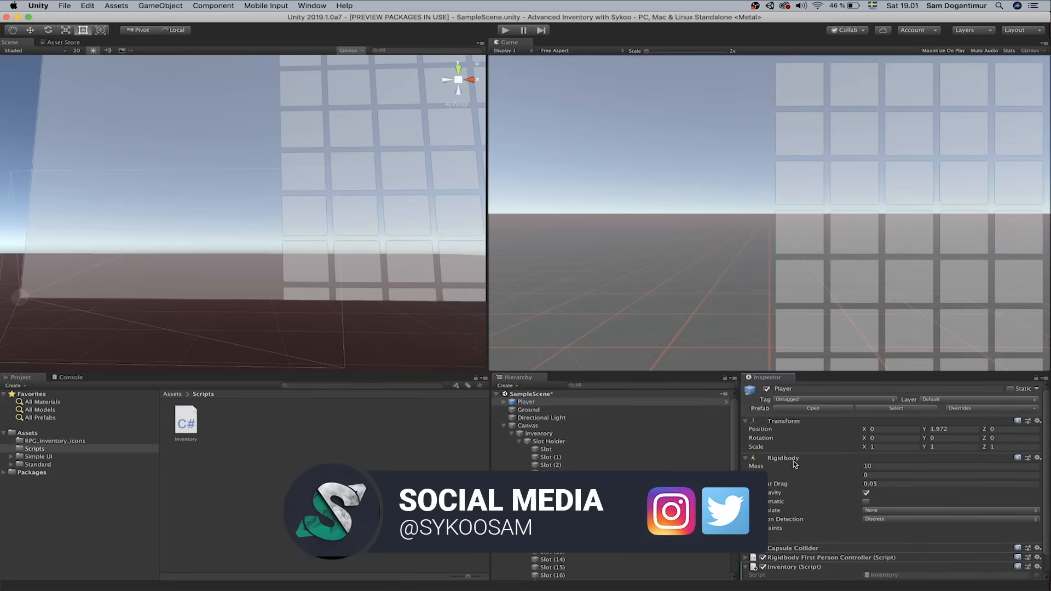
pyautogui.click(798, 461)
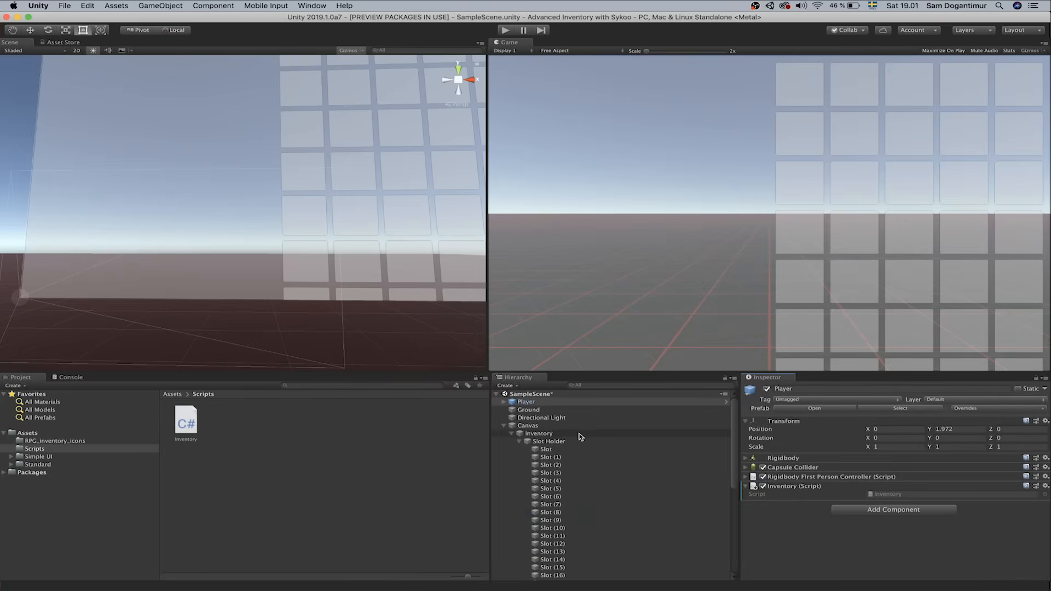
# Check the Player shows an Inventory (Script) component, then open Inventory.cs in Visual Studio
pyautogui.click(582, 434)
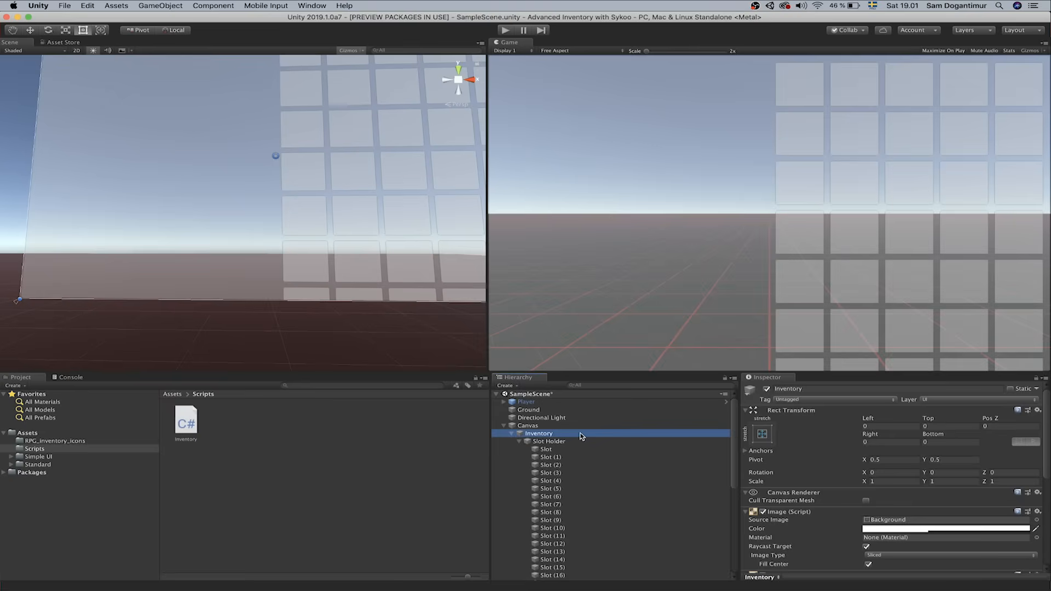
pyautogui.rightClick(557, 403)
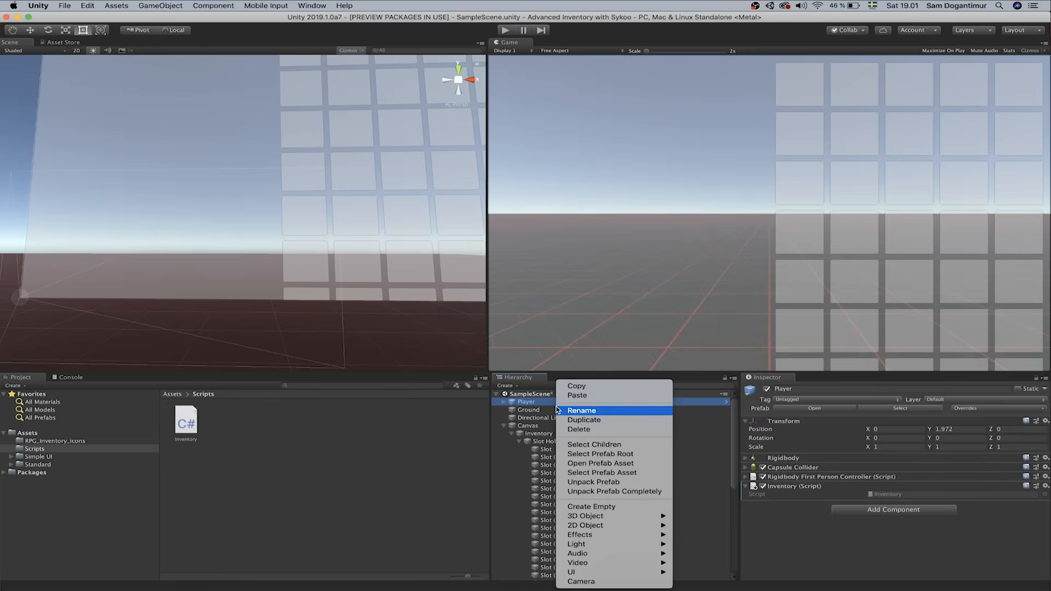
pyautogui.click(542, 435)
pyautogui.click(543, 435)
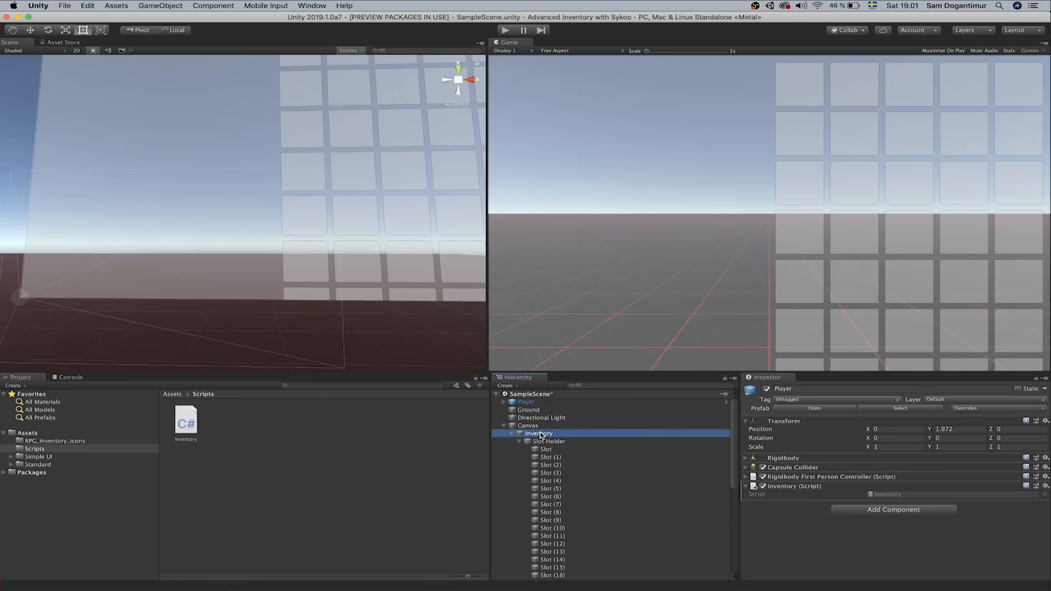
pyautogui.click(544, 403)
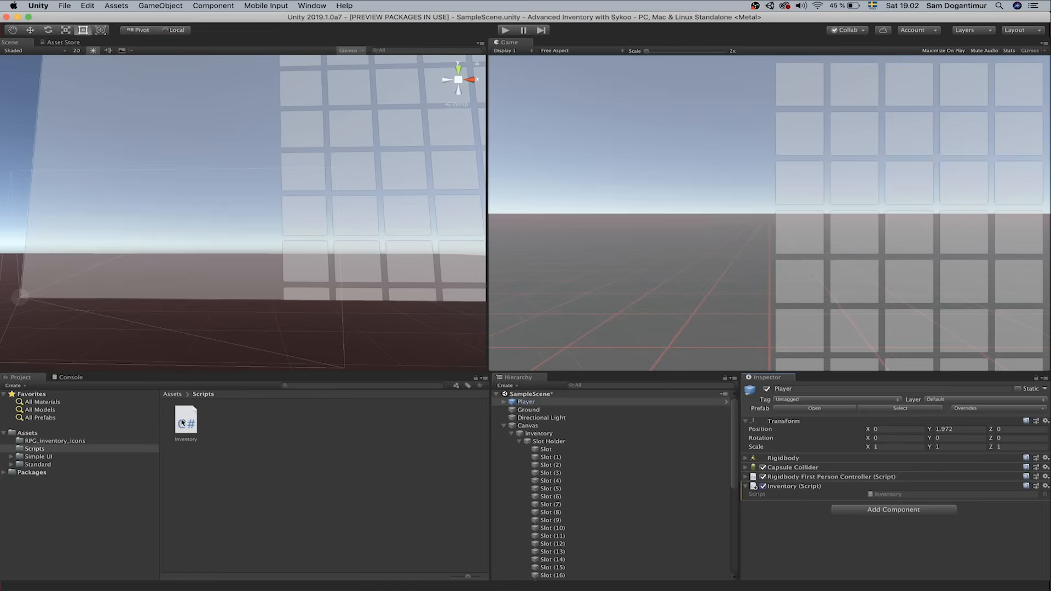
pyautogui.doubleClick(186, 423)
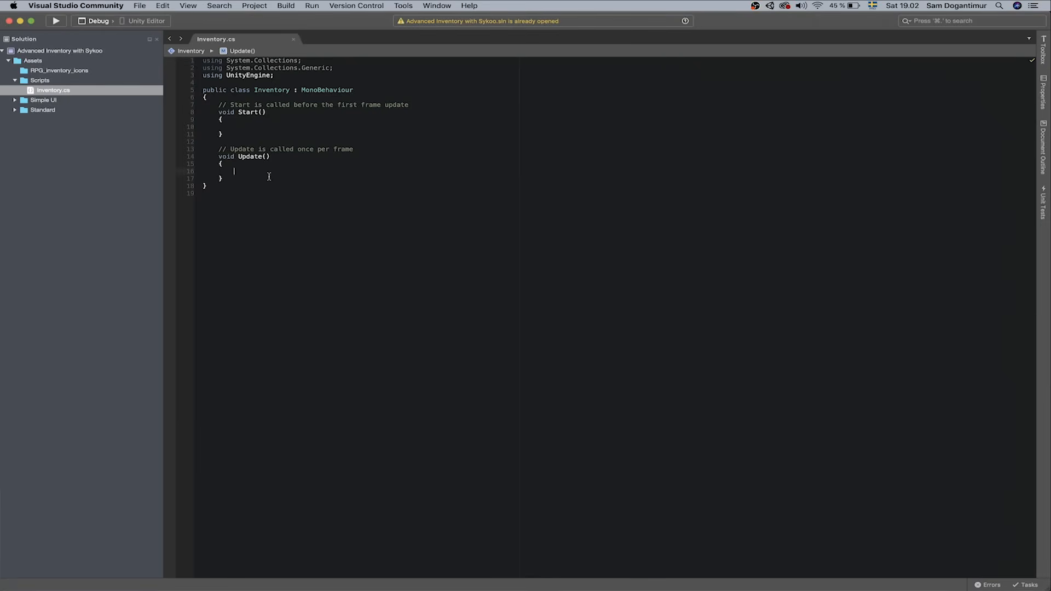
# Enlarge the editor font and add blank lines after the using statements
pyautogui.press('super+equal')
pyautogui.press('super+equal')
pyautogui.press('super+equal')
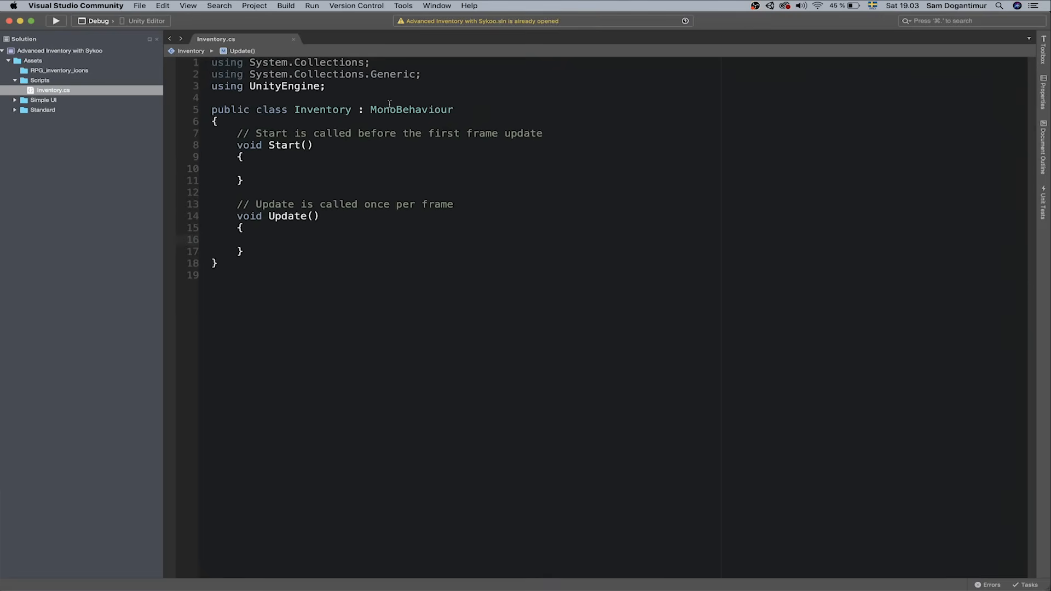
pyautogui.click(377, 84)
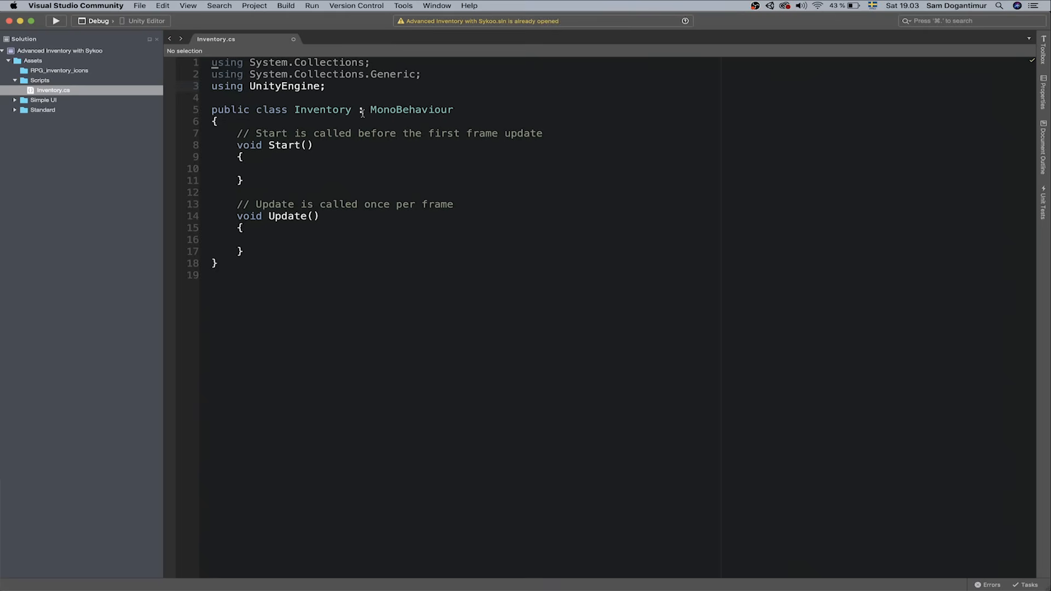
pyautogui.press('Return')
pyautogui.press('Return')
# Delete the default Start and Update methods, leaving blank lines in the class body
pyautogui.moveTo(244, 275); pyautogui.dragTo(241, 161)
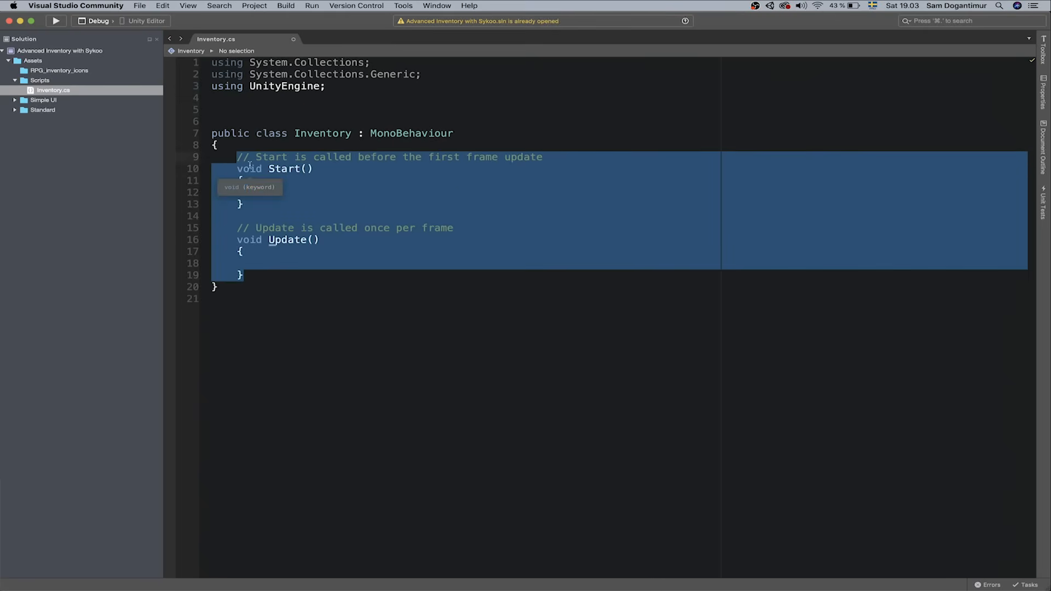
pyautogui.press('BackSpace')
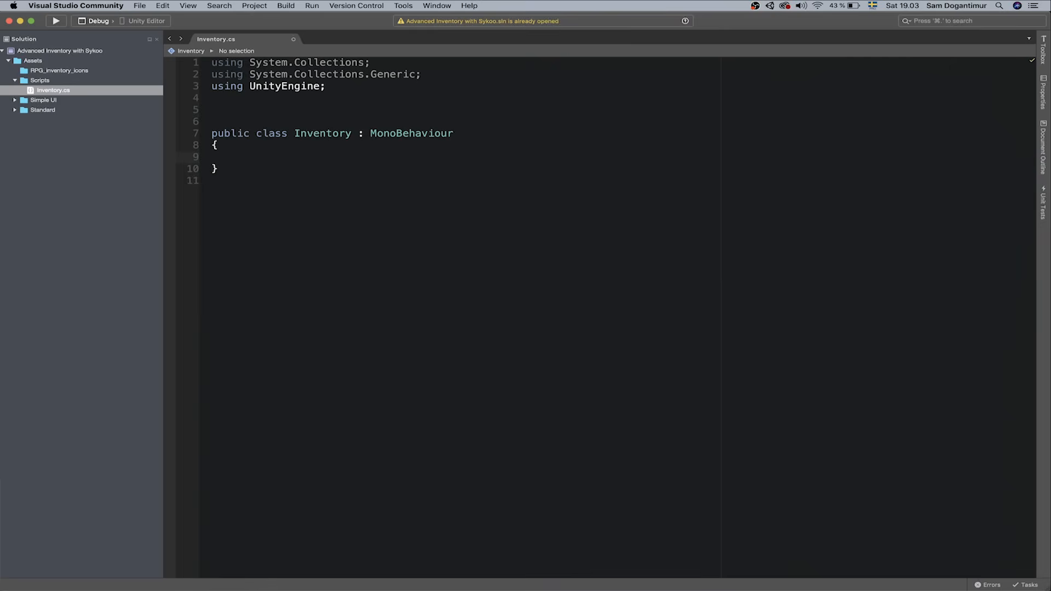
pyautogui.press('Return')
pyautogui.press('Return')
pyautogui.press('Up')
# Declare a public bool inventoryEnabled field and add a void Update() method
pyautogui.write('public bool inventoryEnabled;')
pyautogui.press('Return')
pyautogui.press('Return')
pyautogui.press('Down')
pyautogui.write('pu')
pyautogui.press('BackSpace')
pyautogui.press('BackSpace')
pyautogui.write('void Update()')
pyautogui.press('Return')
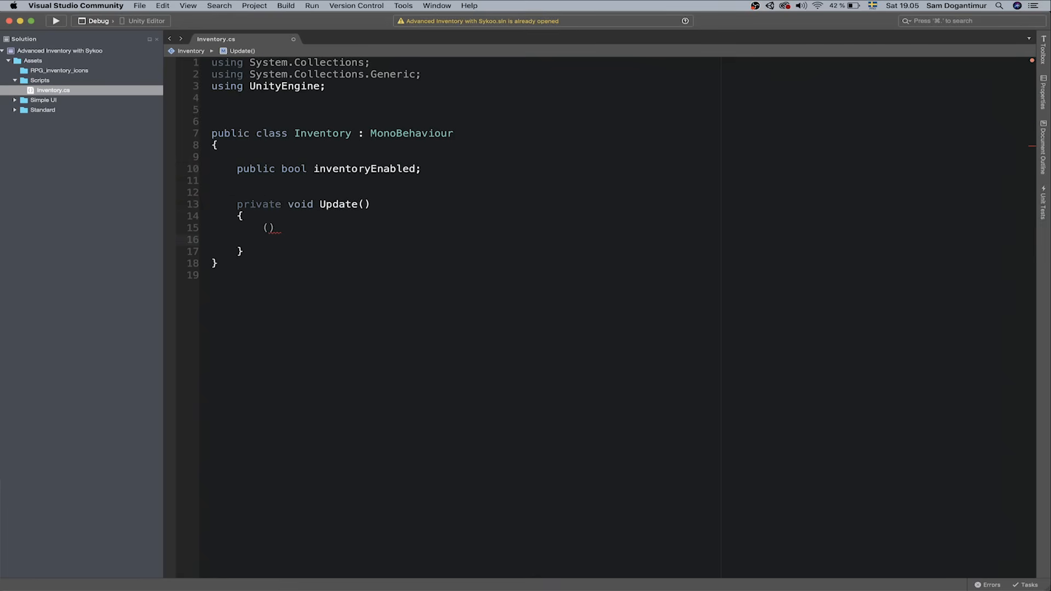
# Tidy the Update declaration by removing the stray line and the private keyword
pyautogui.hotkey('shift', 'Up')
pyautogui.press('BackSpace')
pyautogui.press('Up')
pyautogui.press('Up')
pyautogui.press('Right')
pyautogui.press('Right')
pyautogui.press('Right')
pyautogui.press('Right')
pyautogui.hotkey('alt', 'shift', 'Left')
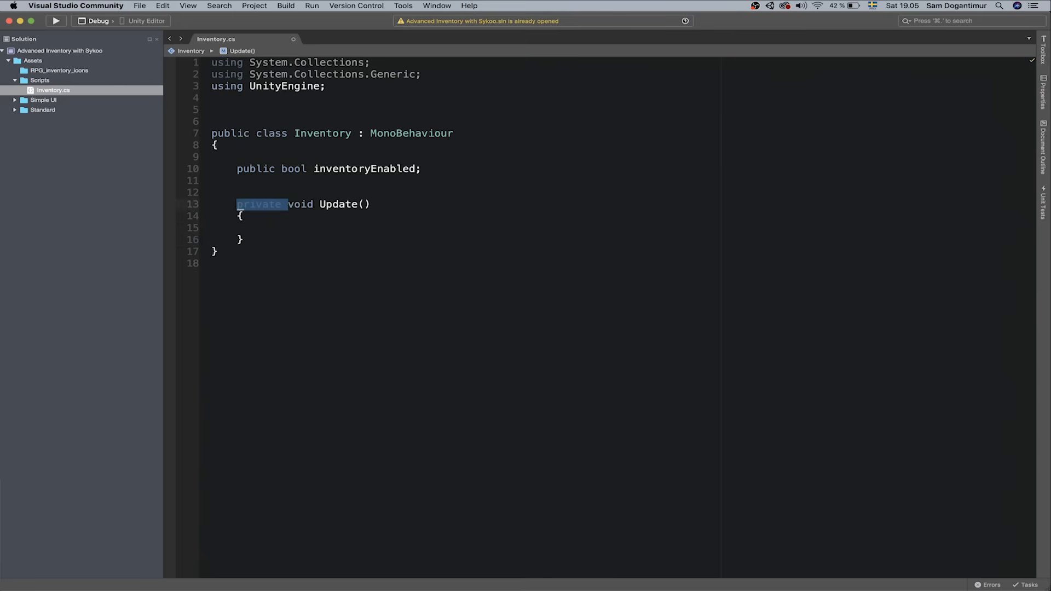
pyautogui.press('BackSpace')
pyautogui.write('b')
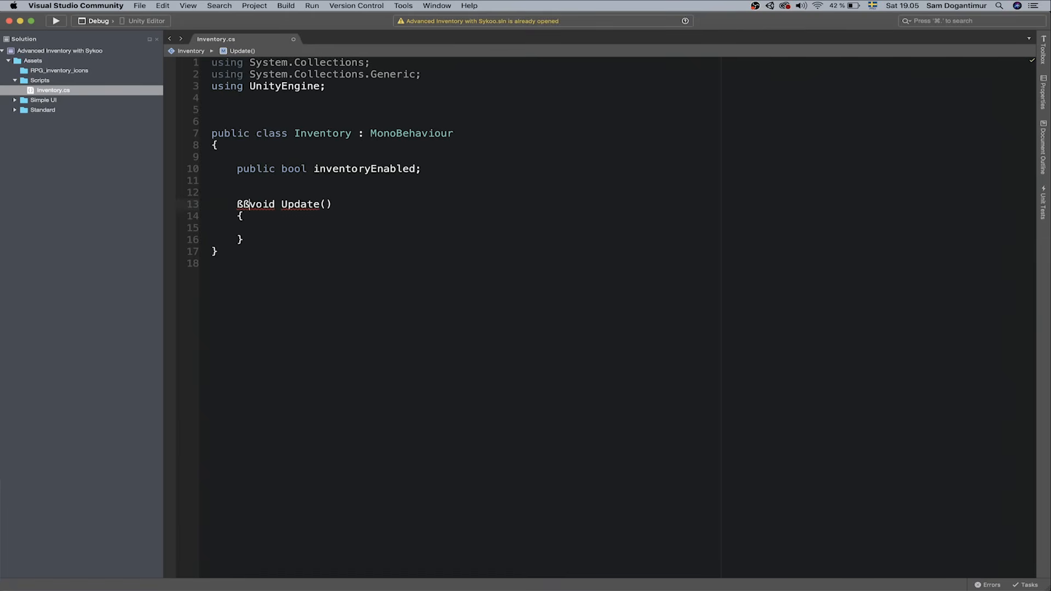
pyautogui.press('BackSpace')
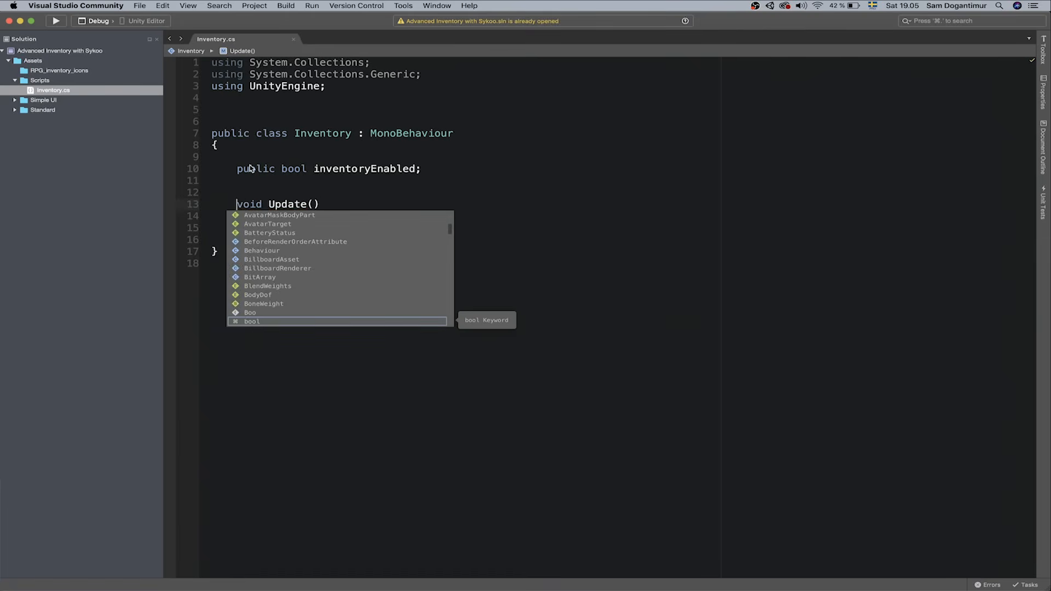
pyautogui.click(362, 164)
# In Update, write if (Input.GetKeyDown(KeyCode.I)) inventoryEnabled = !inventoryEnabled;
pyautogui.click(297, 223)
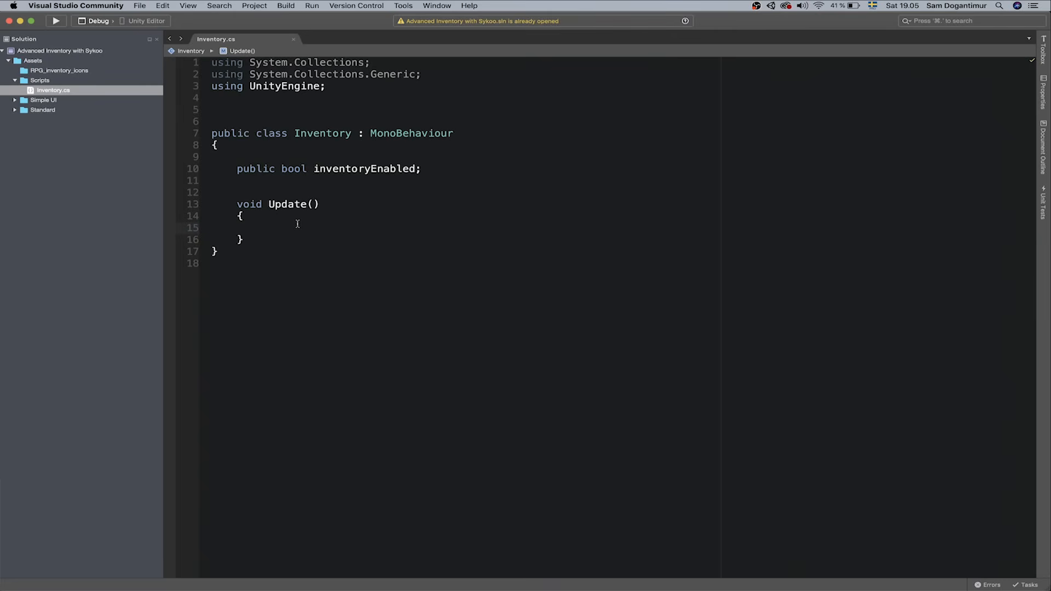
pyautogui.write('if(Input.Get')
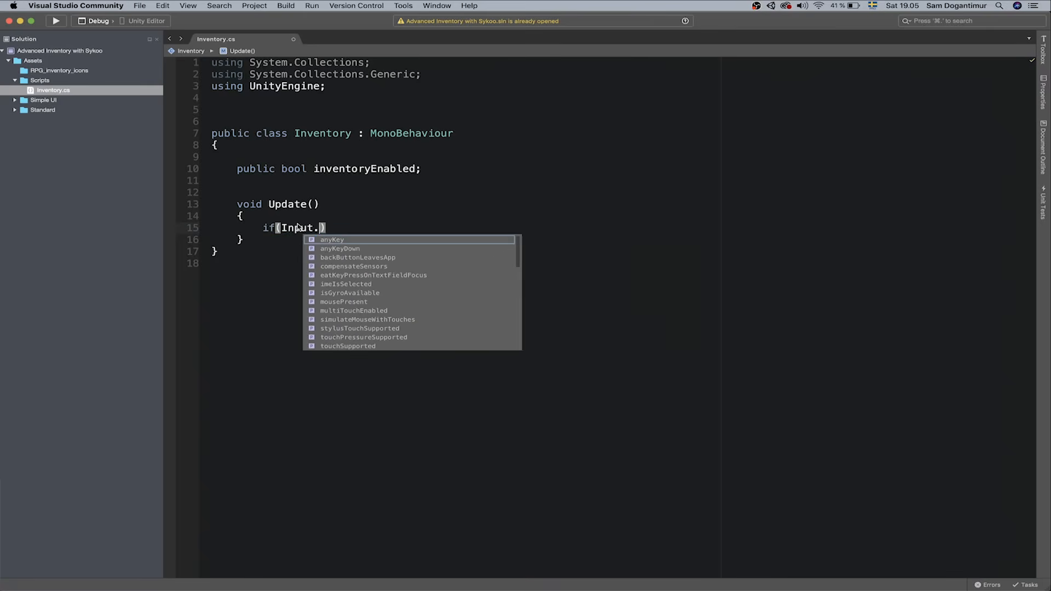
pyautogui.write('KeyDown(K')
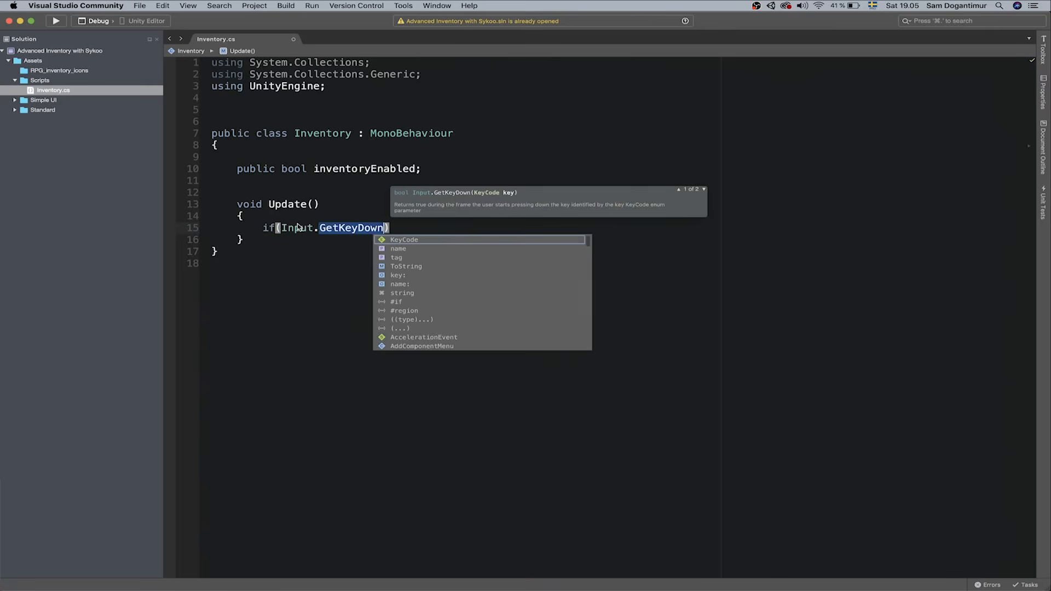
pyautogui.write('eyCode.I')
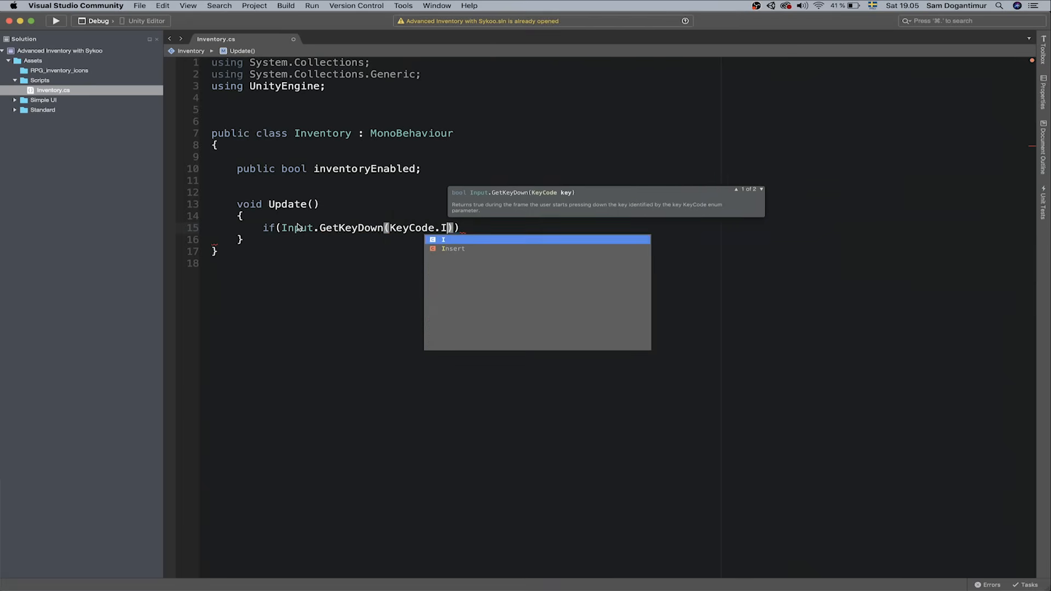
pyautogui.press('Right')
pyautogui.press('Right')
pyautogui.press('Return')
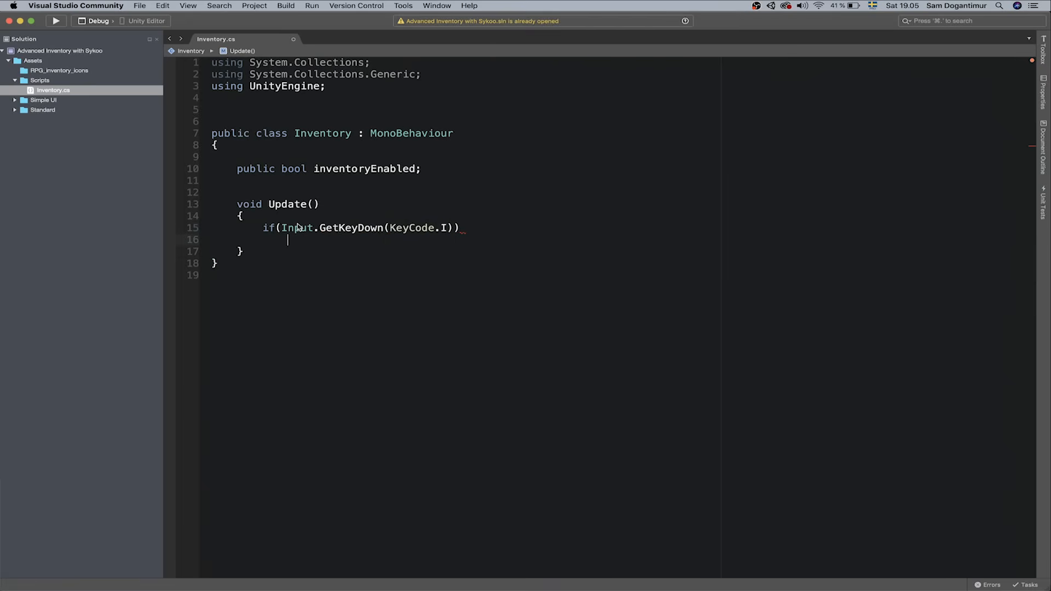
pyautogui.write('inventory')
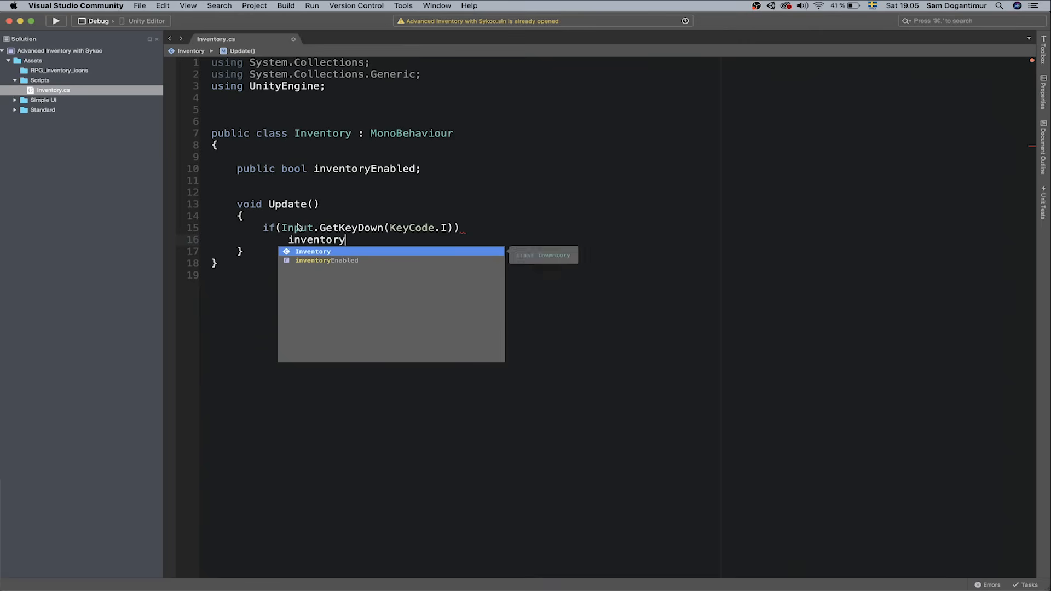
pyautogui.write('Enabled = !inventoryEnabled;')
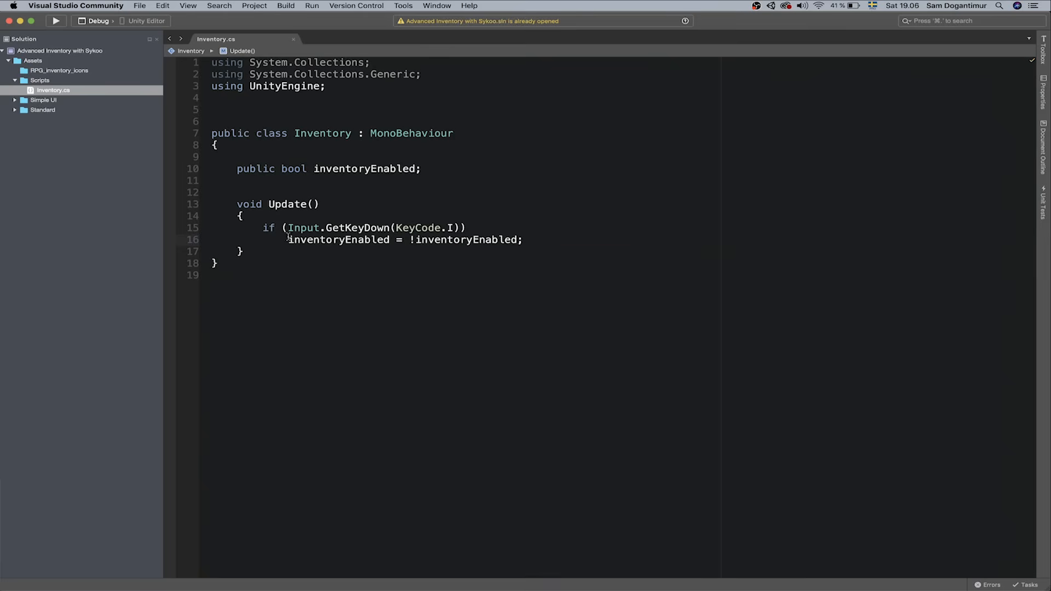
# Check the inventoryEnabled references on the toggle line and add blank lines below it
pyautogui.moveTo(290, 241); pyautogui.dragTo(315, 241)
pyautogui.click(359, 241)
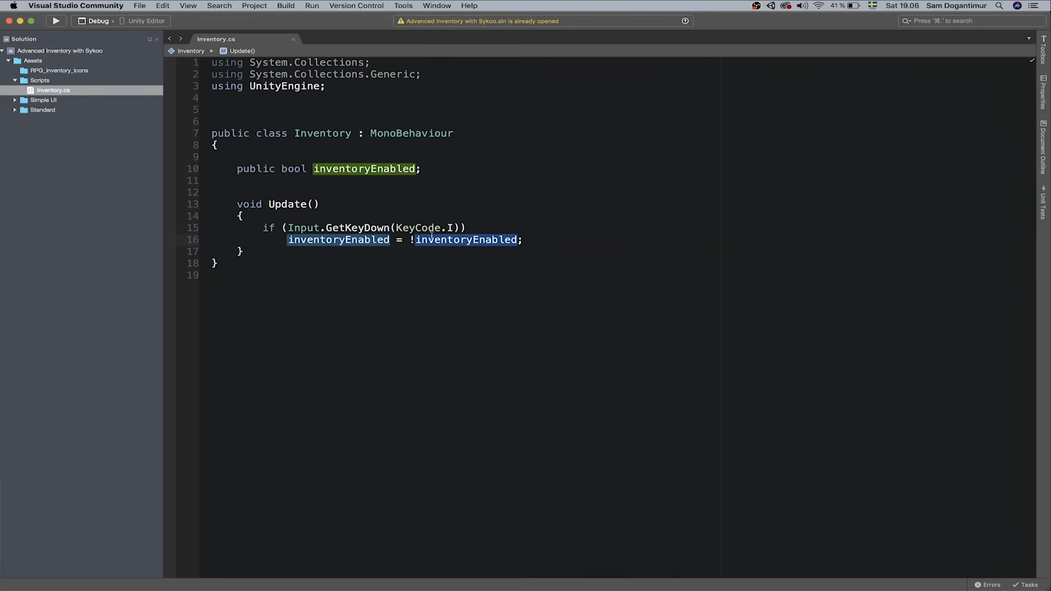
pyautogui.doubleClick(352, 243)
pyautogui.doubleClick(448, 244)
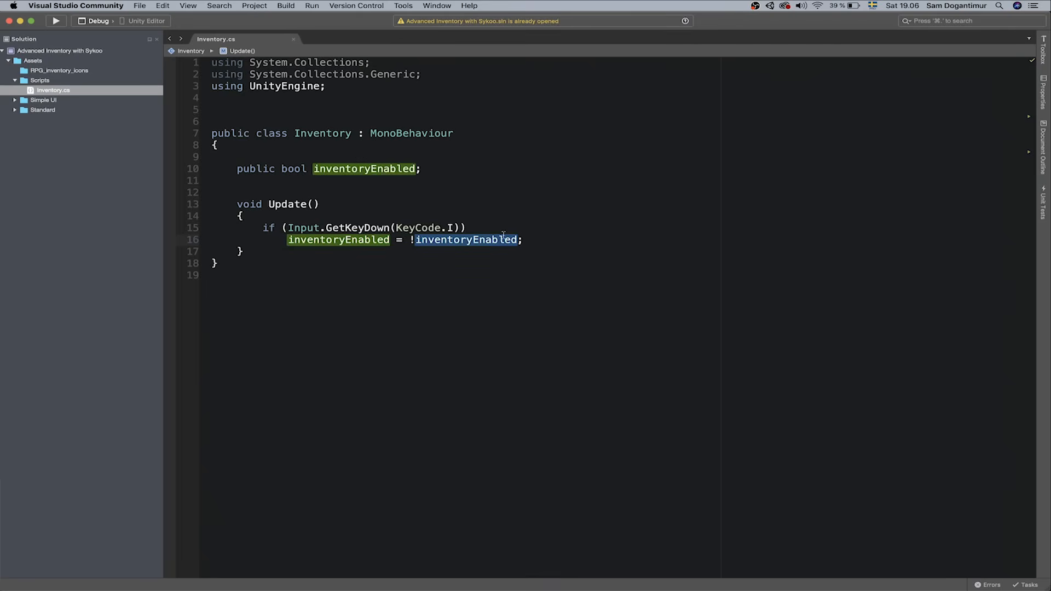
pyautogui.doubleClick(410, 242)
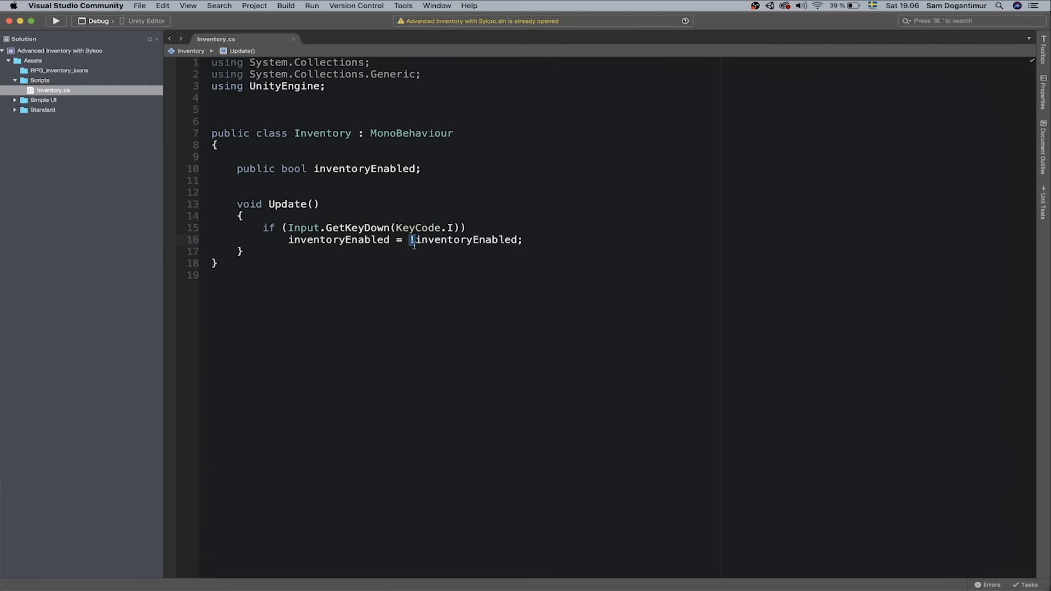
pyautogui.doubleClick(476, 239)
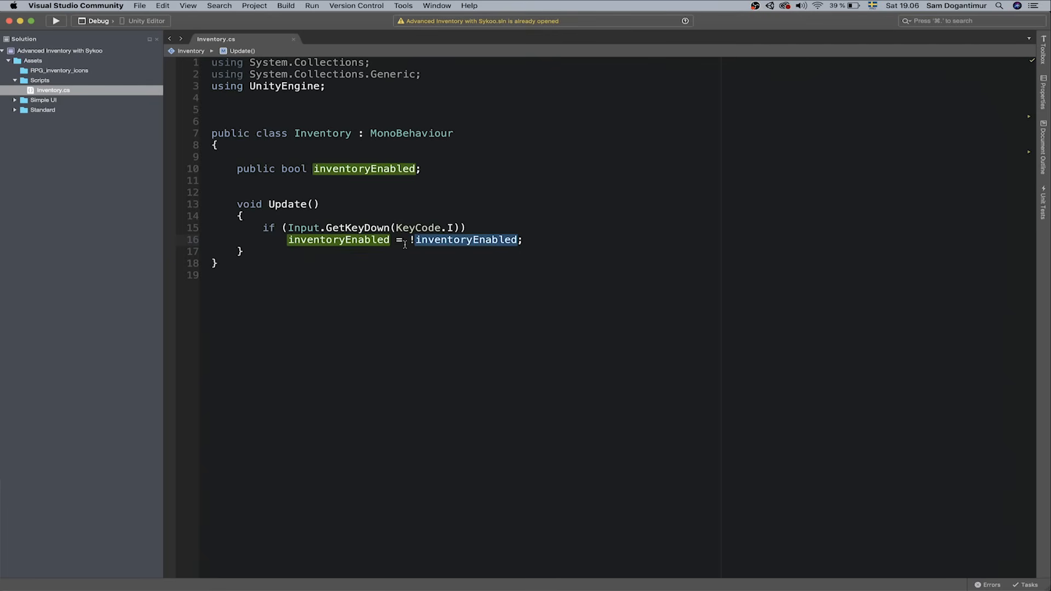
pyautogui.click(556, 245)
pyautogui.press('Return')
pyautogui.press('Return')
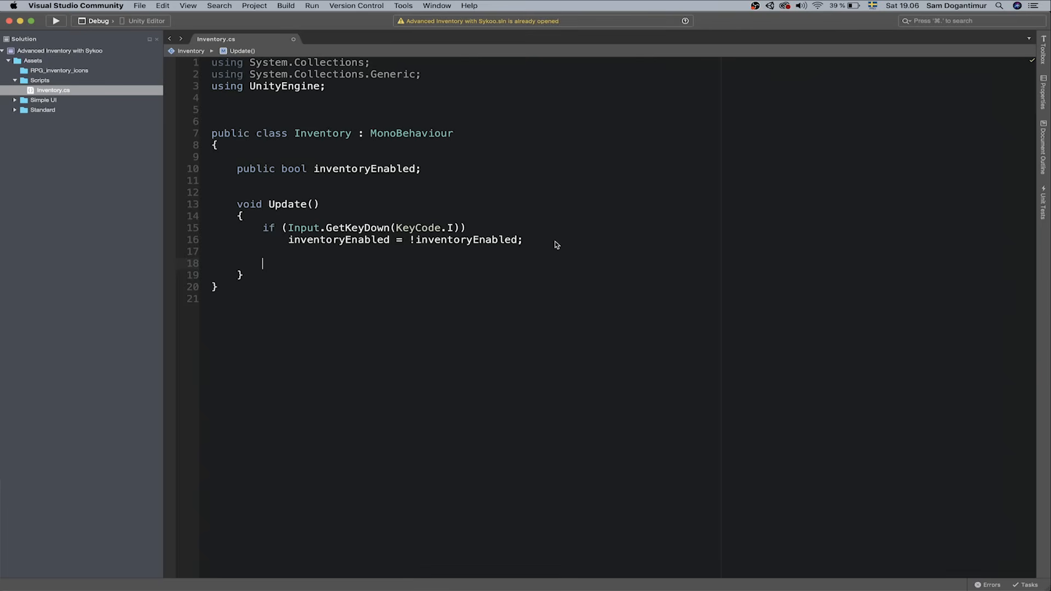
# Start an if (inventoryEnabled == true) block in Update
pyautogui.write('i')
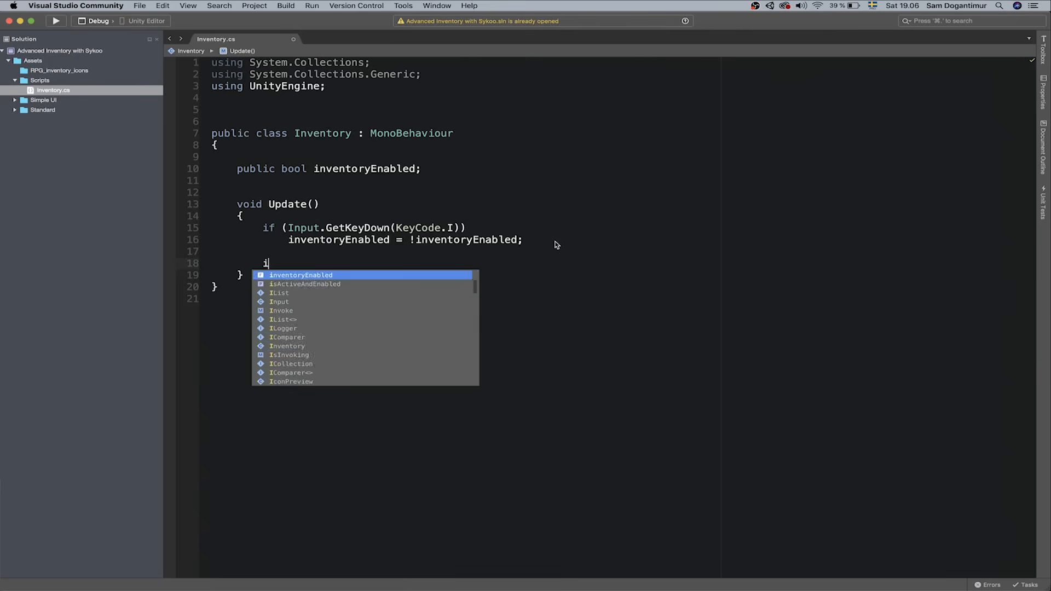
pyautogui.write('f(inventoryEnabled ')
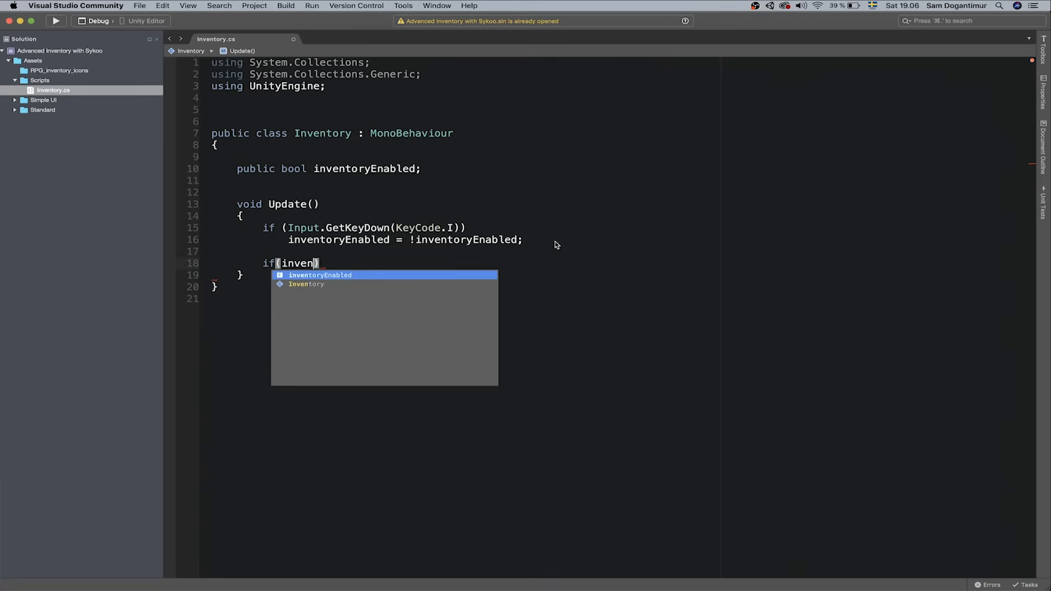
pyautogui.write('== true)')
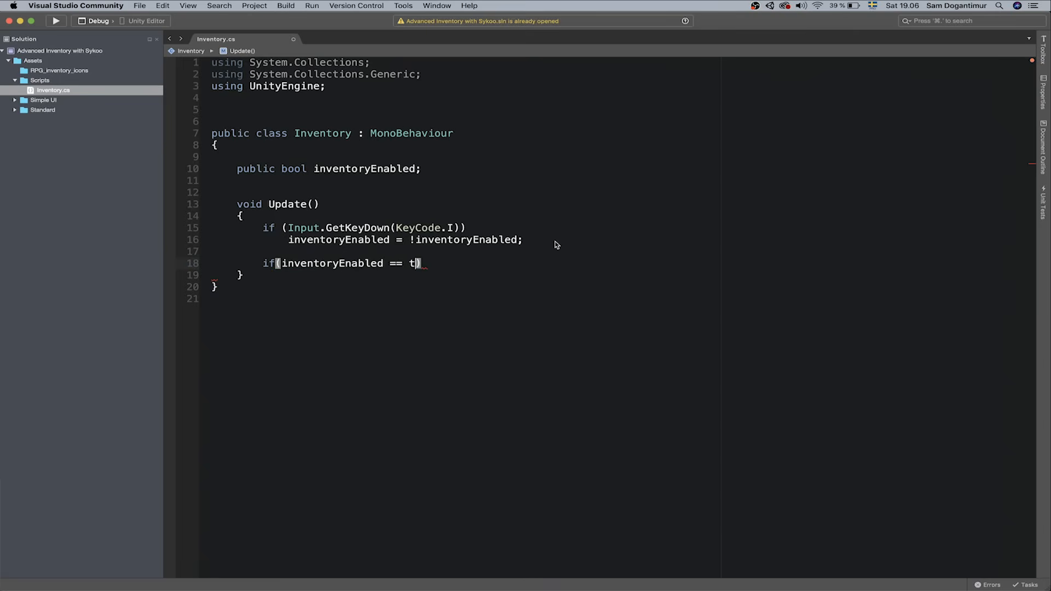
pyautogui.press('Return')
pyautogui.write('{')
pyautogui.press('Return')
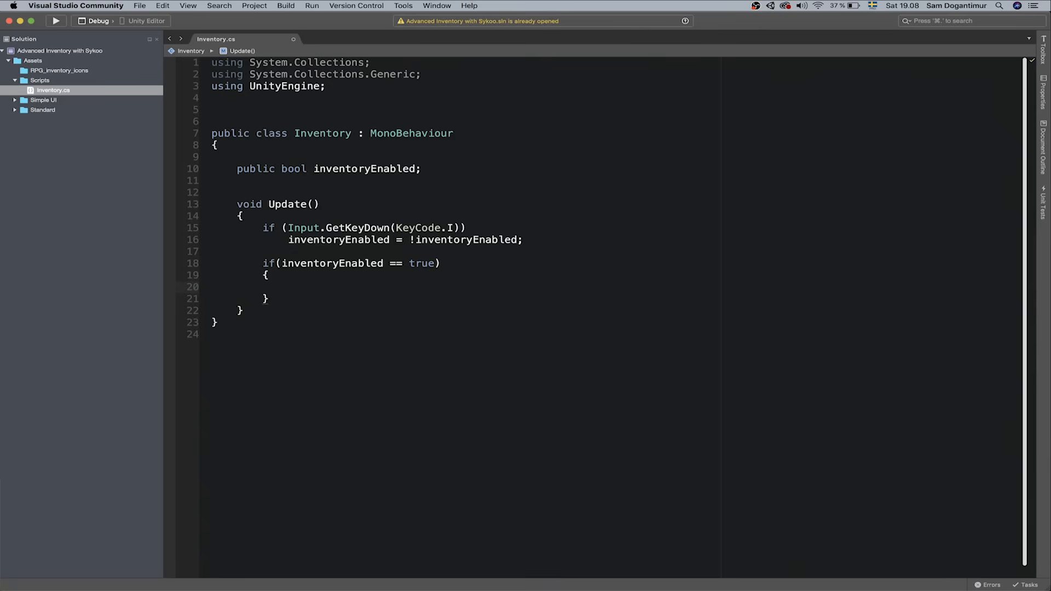
# Declare a public GameObject inventory field under inventoryEnabled
pyautogui.press('Up')
pyautogui.press('Up')
pyautogui.press('Up')
pyautogui.press('Up')
pyautogui.press('Up')
pyautogui.press('Up')
pyautogui.press('Up')
pyautogui.press('Up')
pyautogui.press('Up')
pyautogui.press('Return')
pyautogui.press('Up')
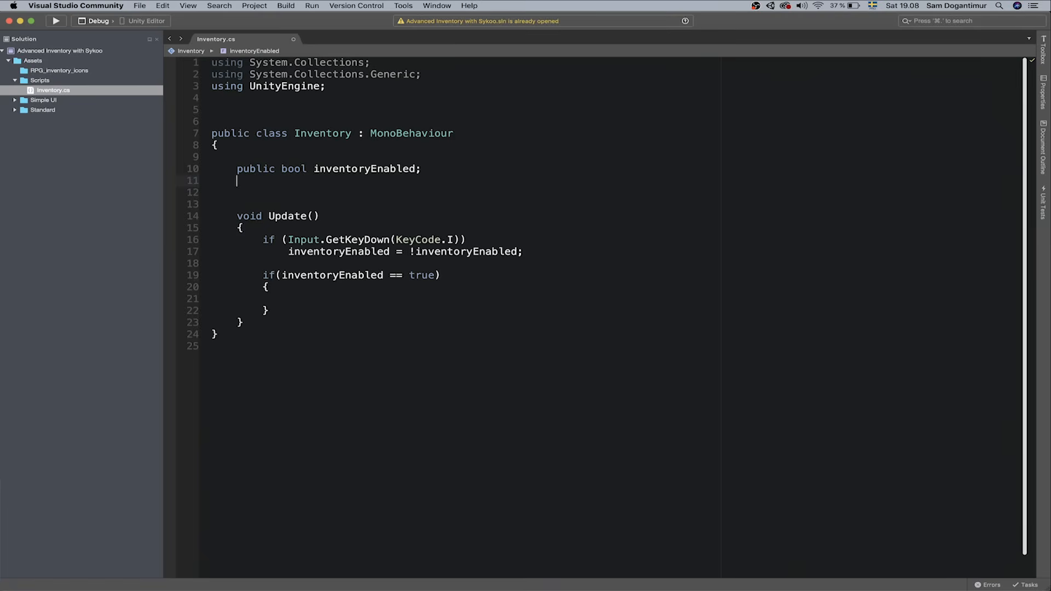
pyautogui.write('pu')
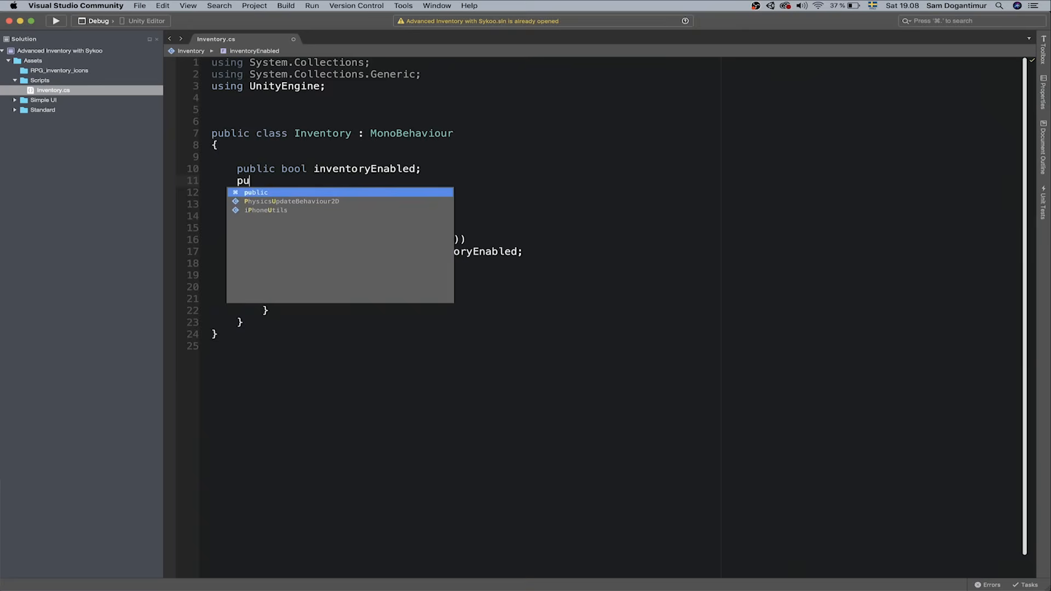
pyautogui.write('blic GameObject inventory;')
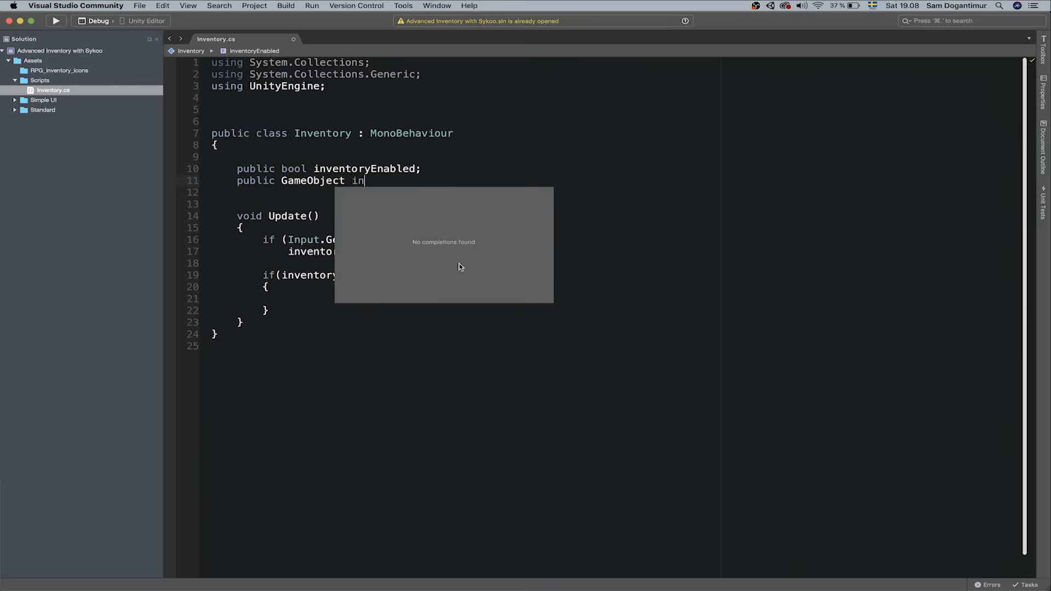
pyautogui.press('Down')
pyautogui.press('Down')
pyautogui.press('Down')
pyautogui.press('Down')
pyautogui.press('Down')
pyautogui.press('Down')
pyautogui.press('Down')
pyautogui.press('Down')
pyautogui.press('Down')
pyautogui.press('Down')
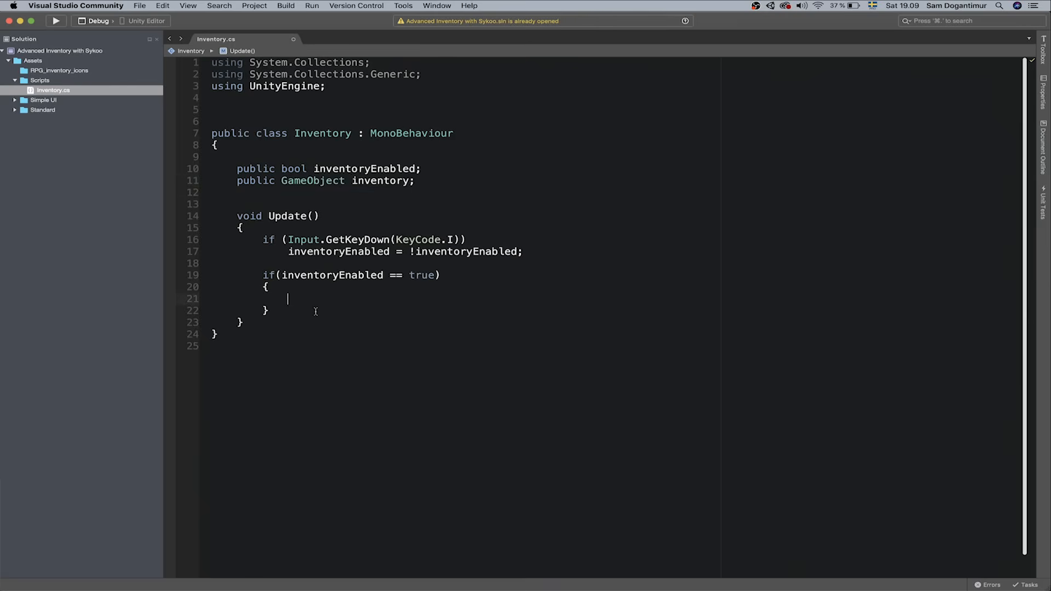
# Call inventory.SetActive(true) in the if block and inventory.SetActive(false) in an else block
pyautogui.write('inven')
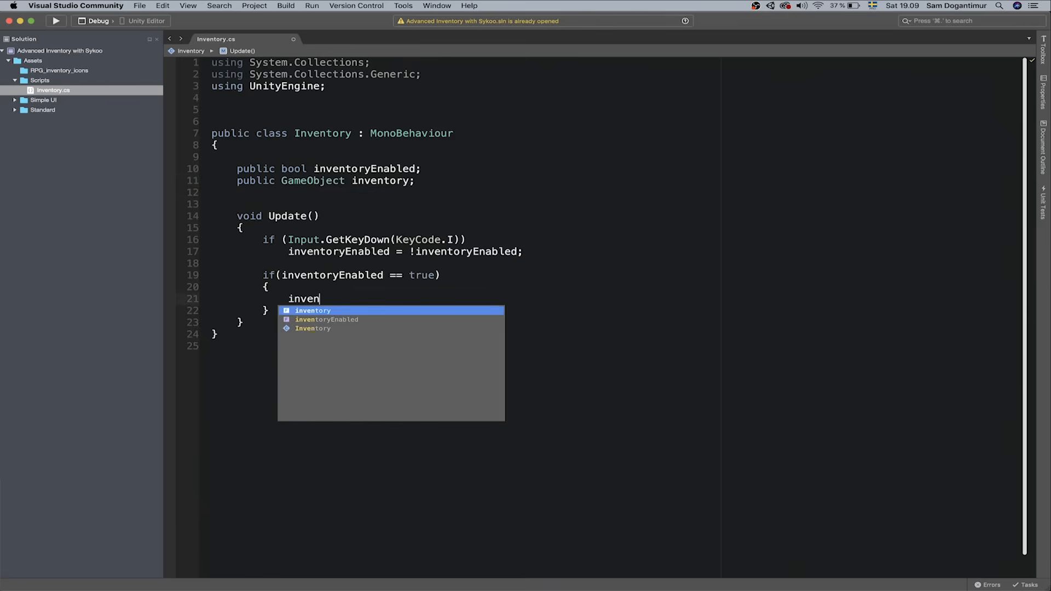
pyautogui.write('tory.SetAc')
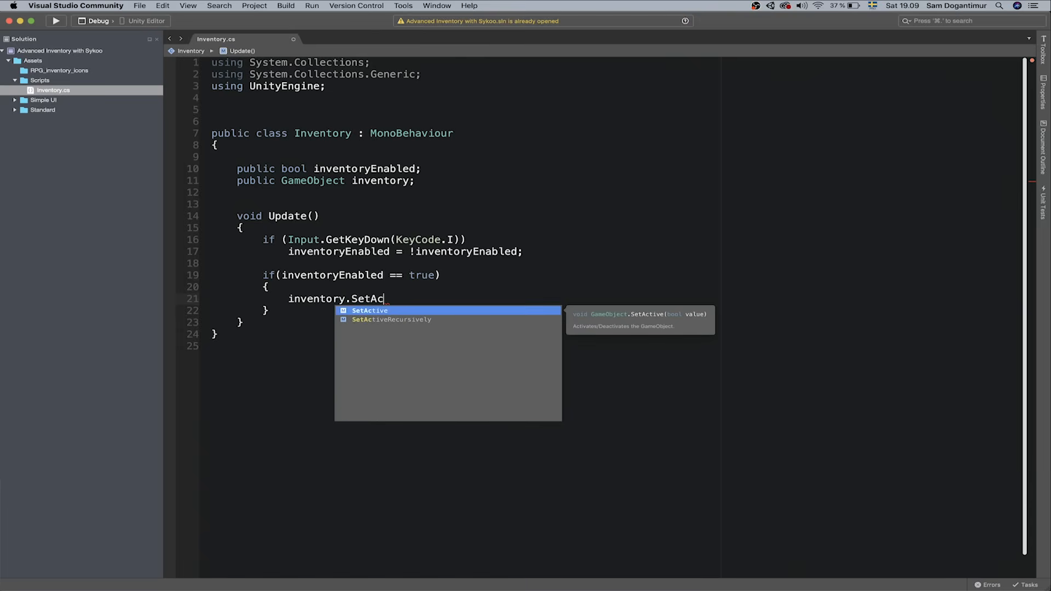
pyautogui.write('tive(true);')
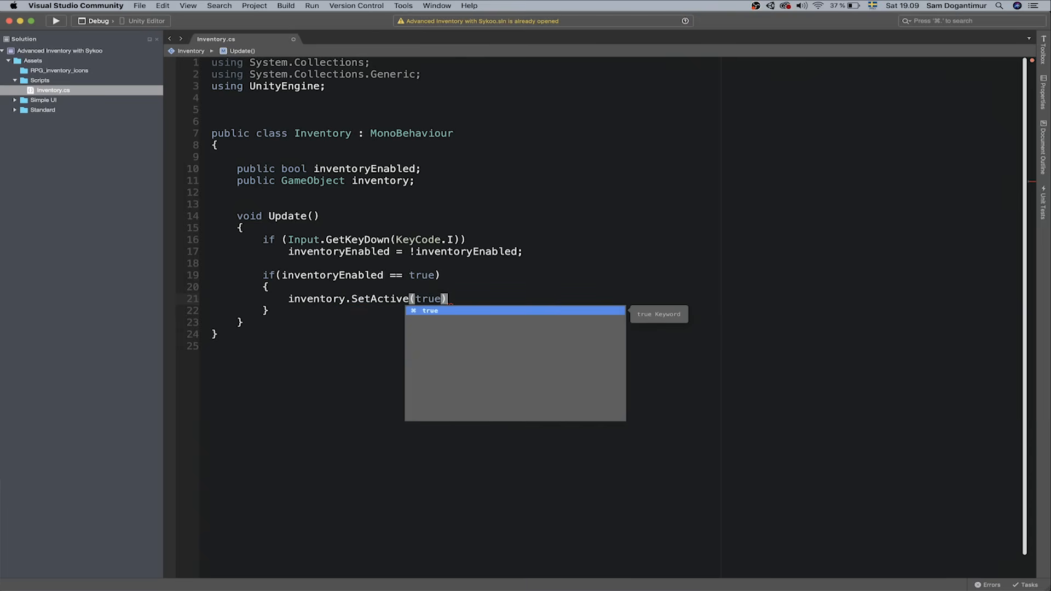
pyautogui.press('Down')
pyautogui.write('else {')
pyautogui.press('Return')
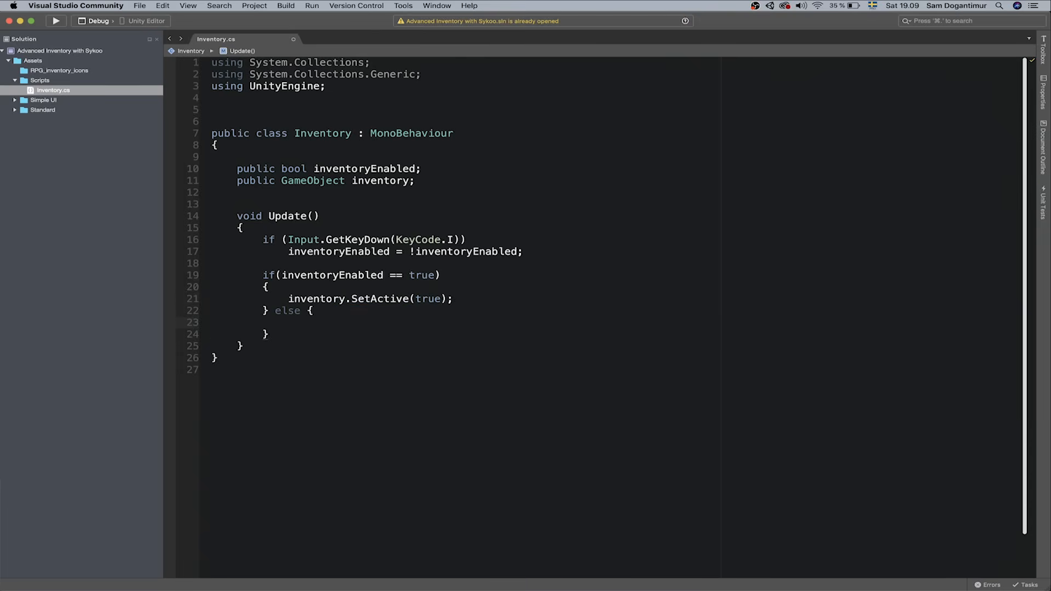
pyautogui.write('inventory')
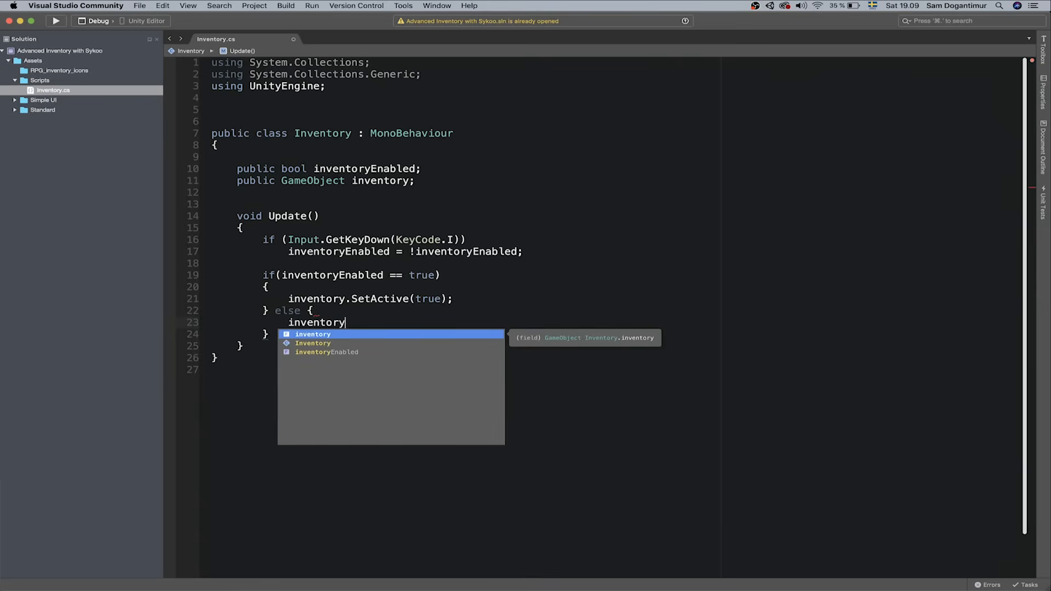
pyautogui.write('.SetActiev')
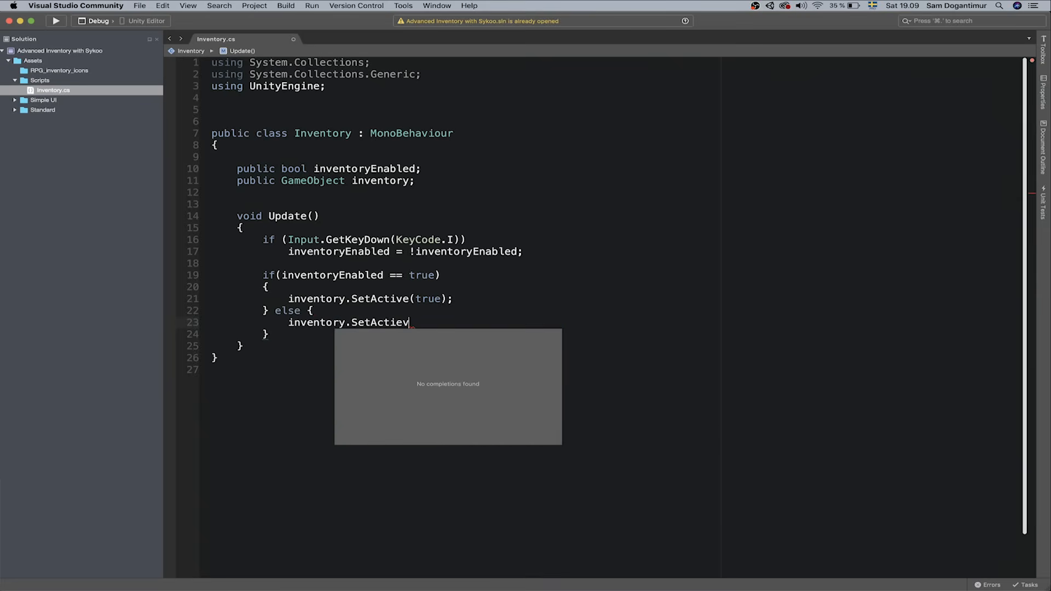
pyautogui.press('BackSpace')
pyautogui.press('BackSpace')
pyautogui.write('ve(true')
pyautogui.press('BackSpace')
pyautogui.press('BackSpace')
pyautogui.press('BackSpace')
pyautogui.press('BackSpace')
pyautogui.write('false);')
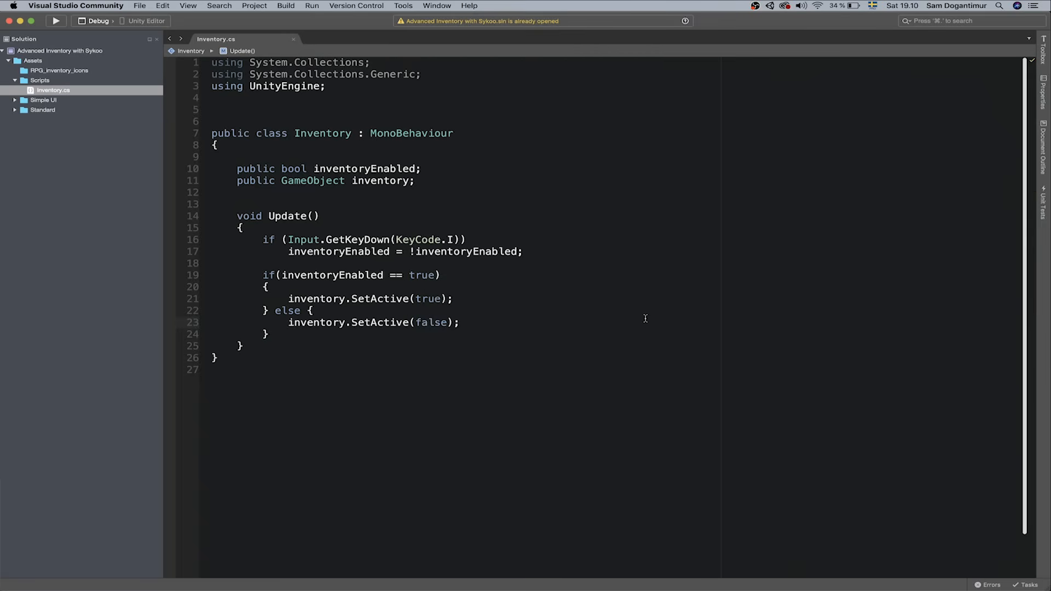
pyautogui.press('super+Tab')
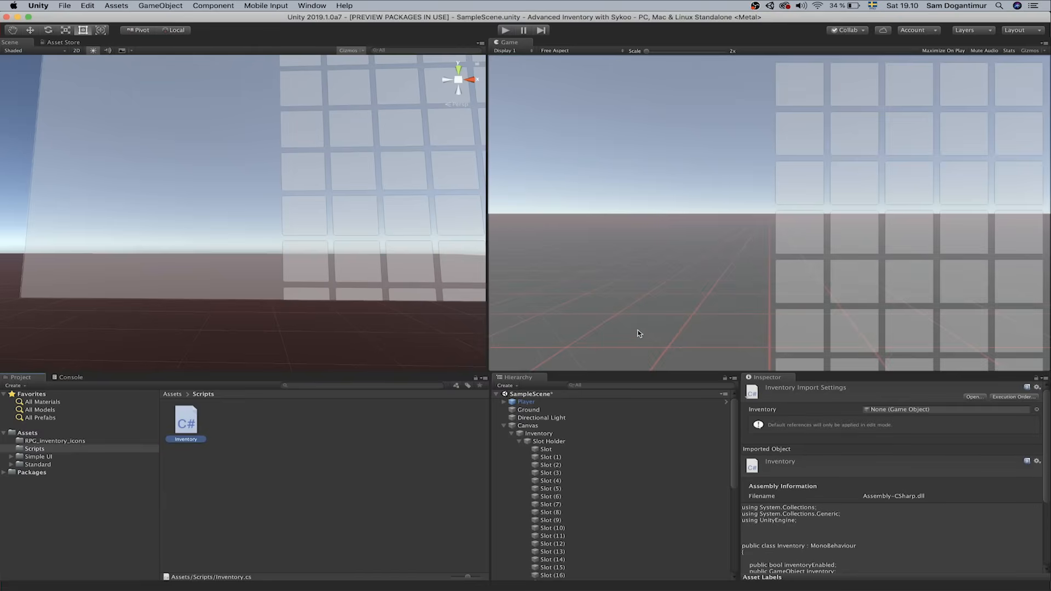
# Select Player and drop the Inventory object into its Inventory script's Inventory field
pyautogui.click(525, 402)
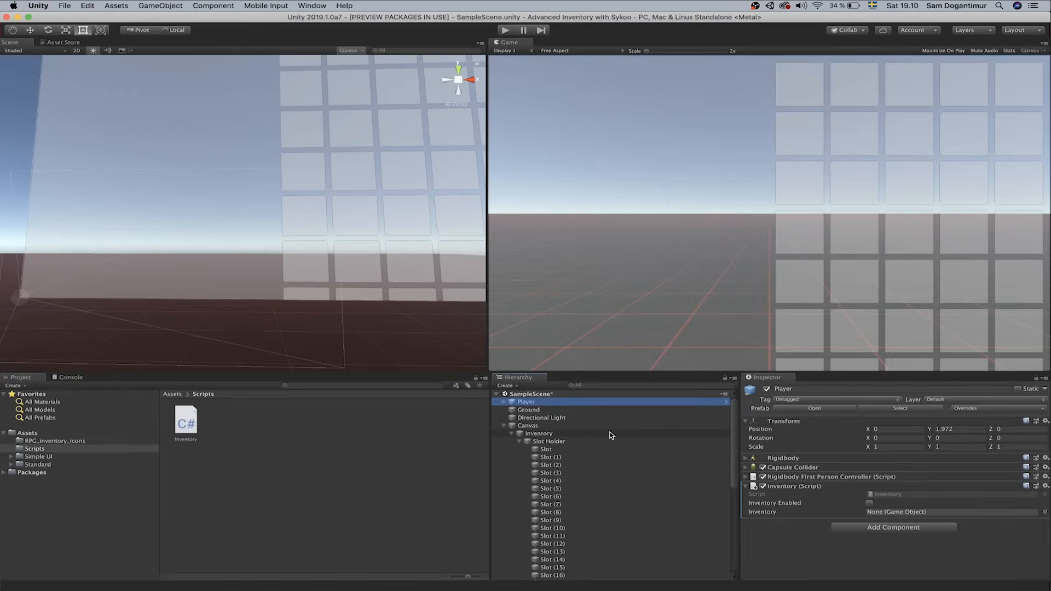
pyautogui.moveTo(606, 434); pyautogui.dragTo(897, 512)
pyautogui.press('super+Tab')
# Change the inventoryEnabled field from public to private and save Inventory.cs
pyautogui.doubleClick(271, 173)
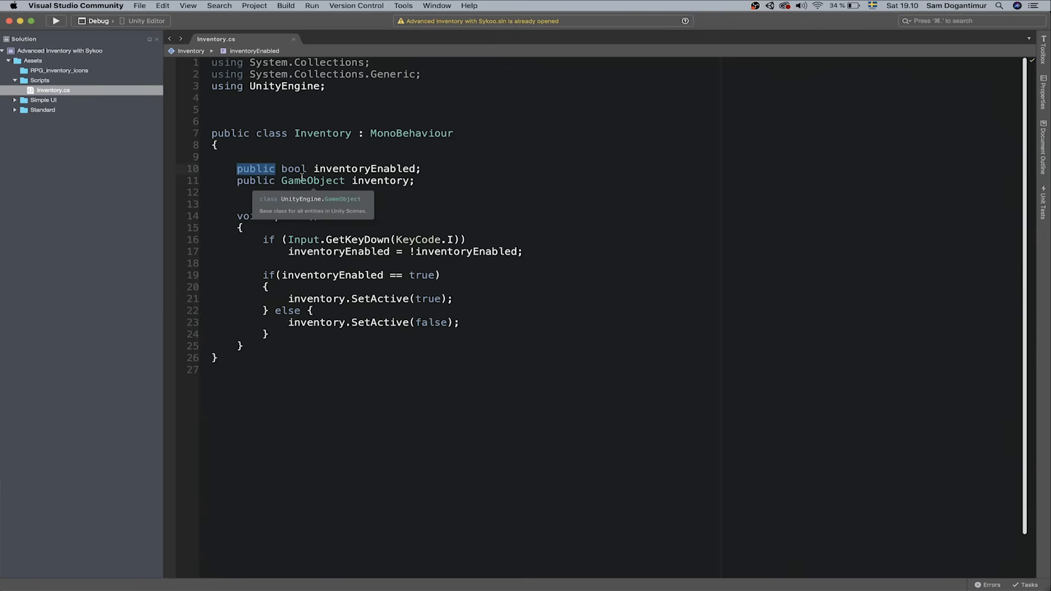
pyautogui.write('private')
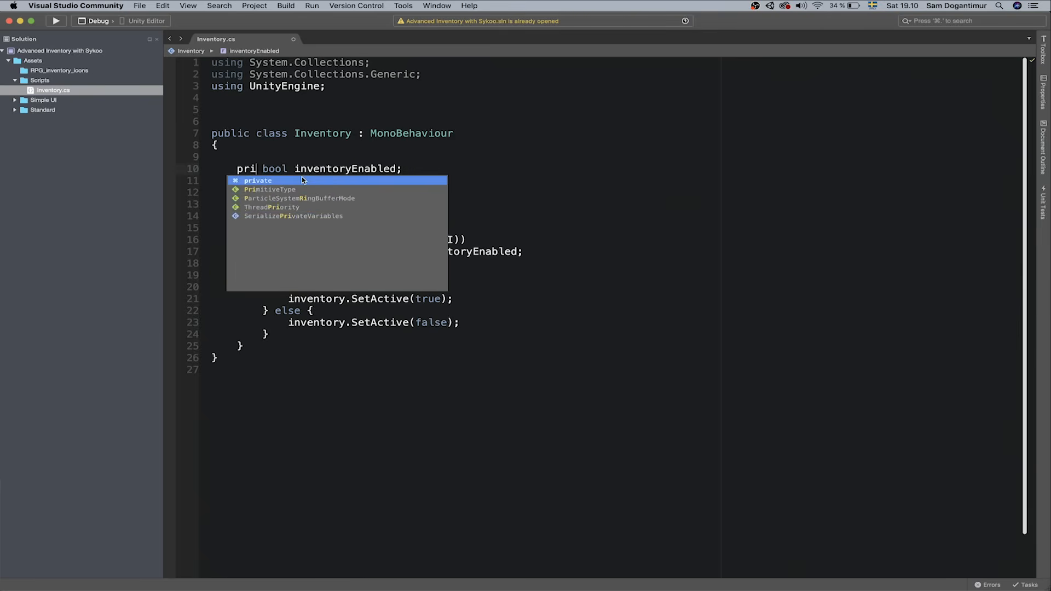
pyautogui.press('super+s')
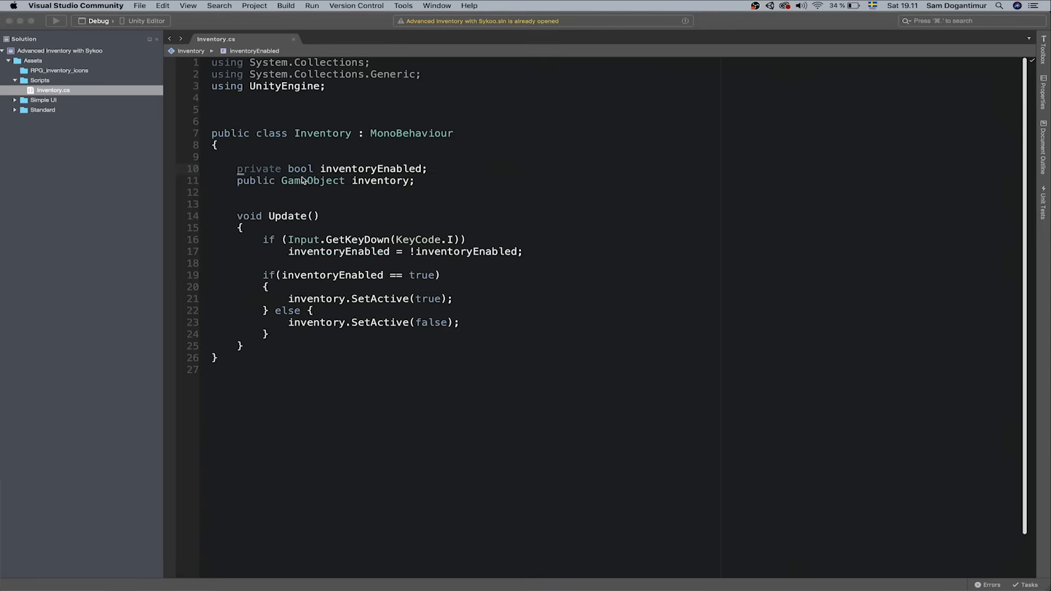
pyautogui.press('super+Tab')
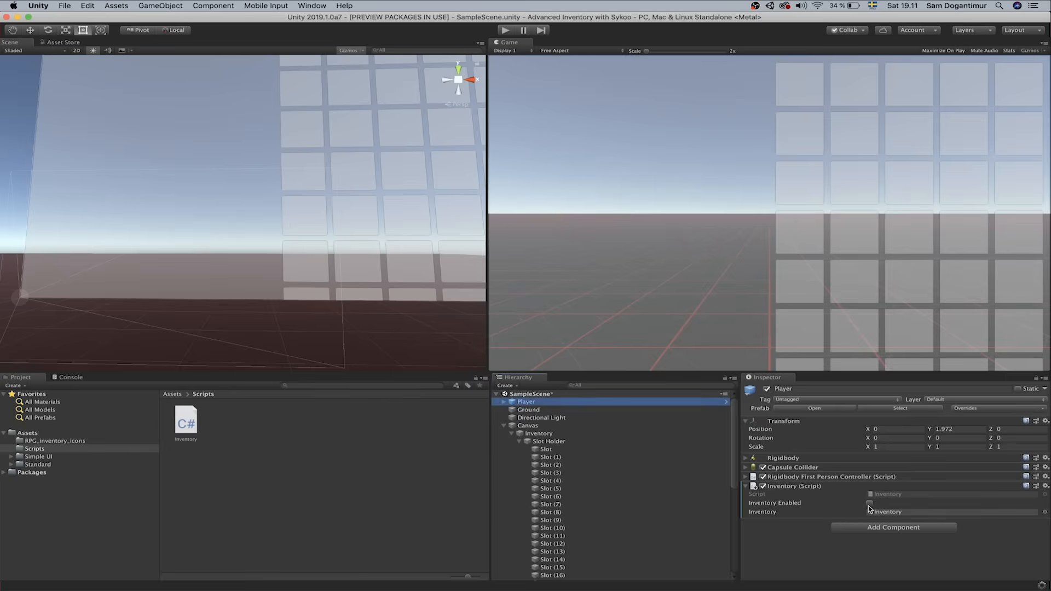
pyautogui.press('super+Tab')
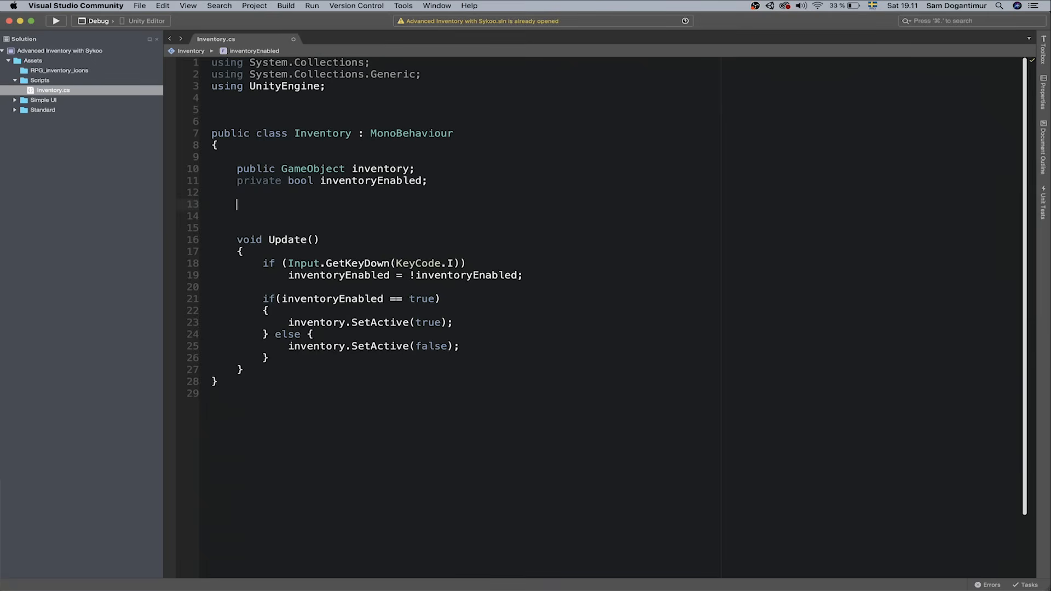
# Declare private int allSlots and private int enabledSlots fields
pyautogui.write('private int allSlots;')
pyautogui.press('Return')
pyautogui.write('private int ')
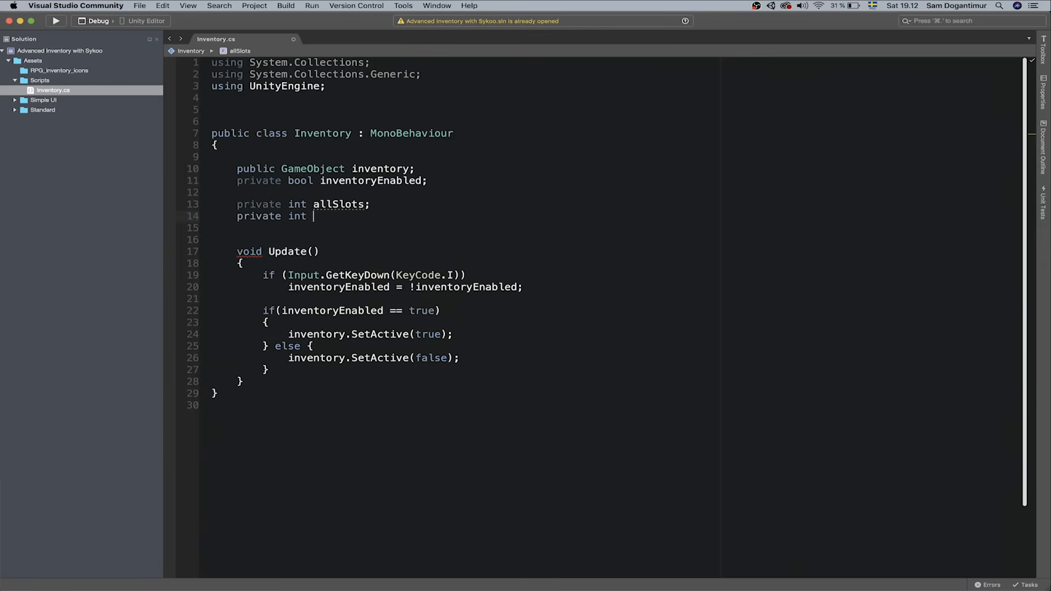
pyautogui.write('enabledSlots;')
pyautogui.press('super+s')
pyautogui.press('Return')
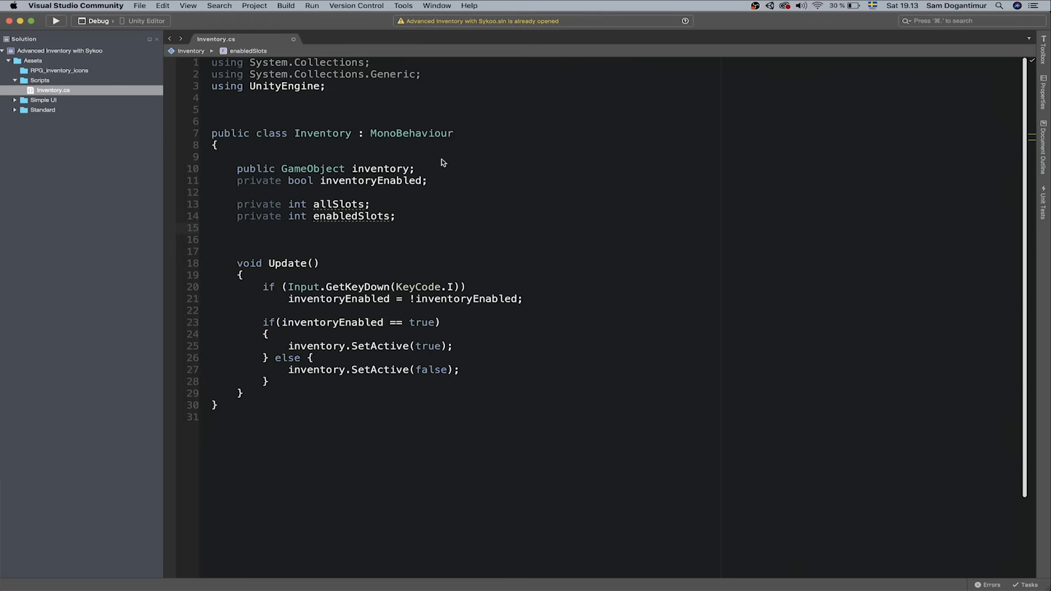
# Declare a private GameObject[] slot array field and open space for a method
pyautogui.write('private GameObjec')
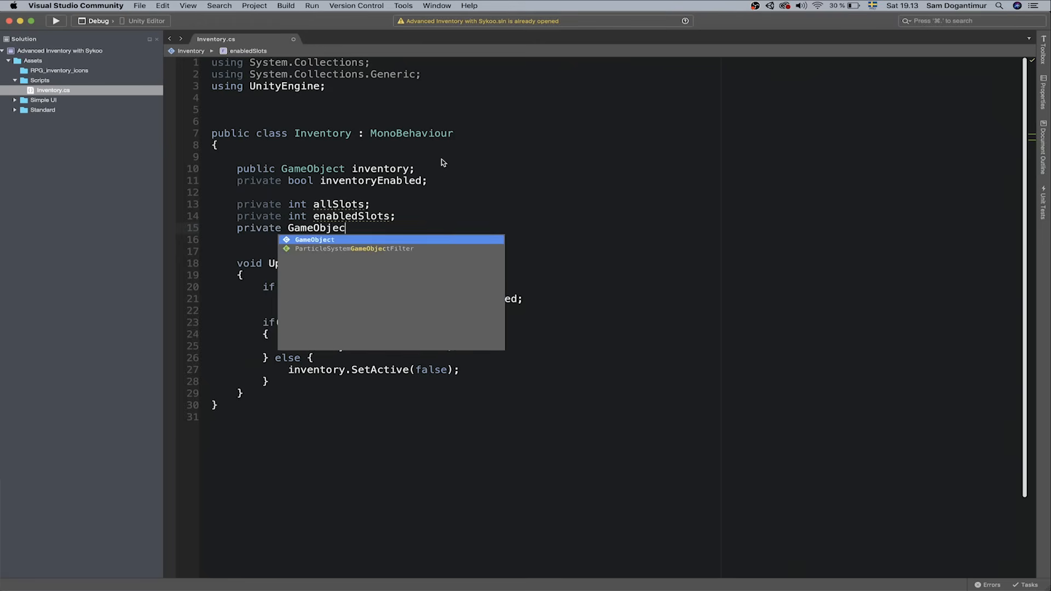
pyautogui.write('t[')
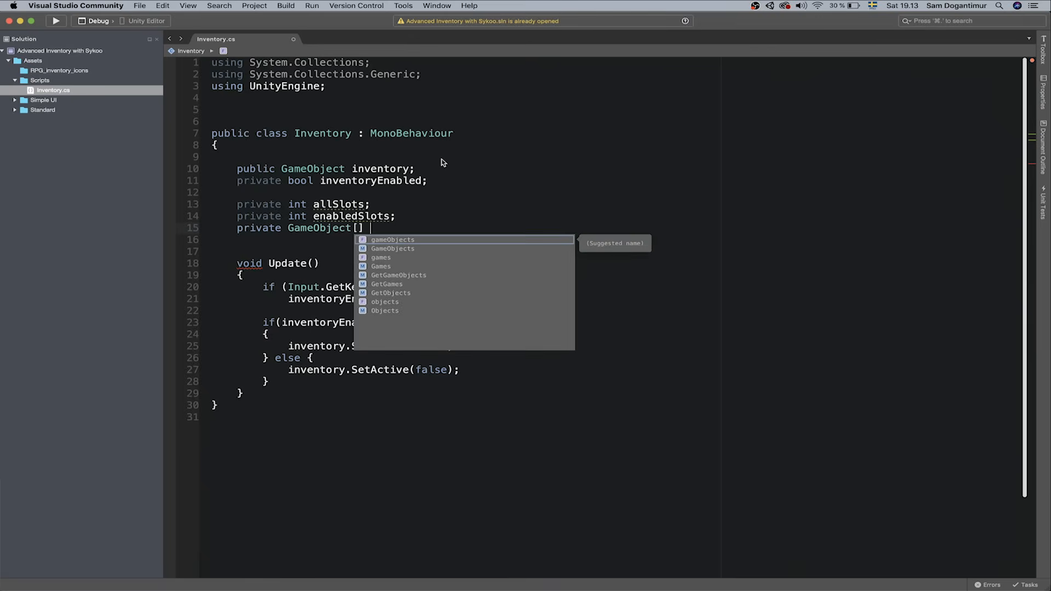
pyautogui.write(' s')
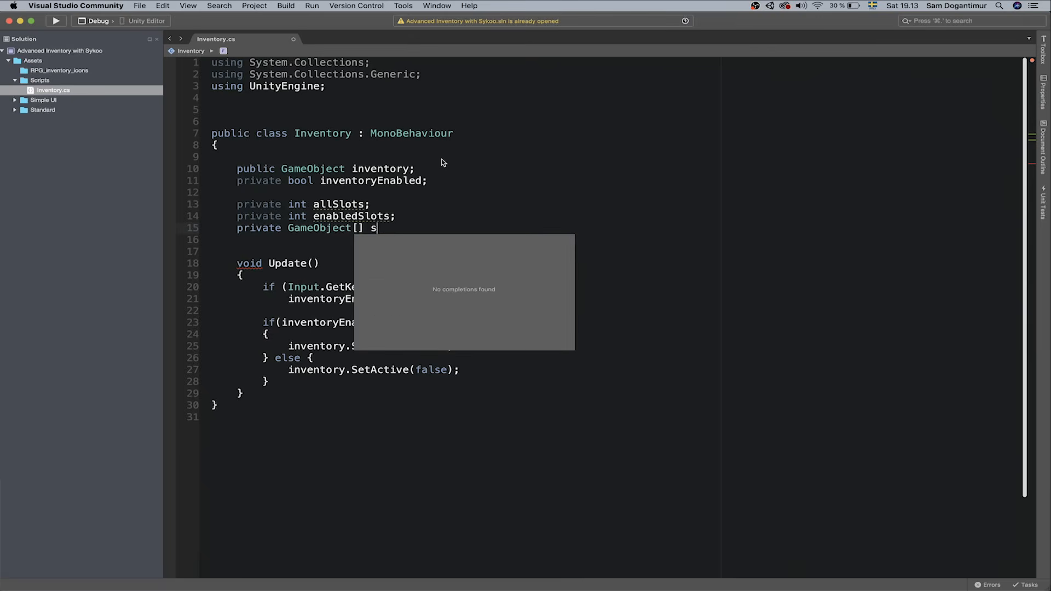
pyautogui.write('lot;ßß')
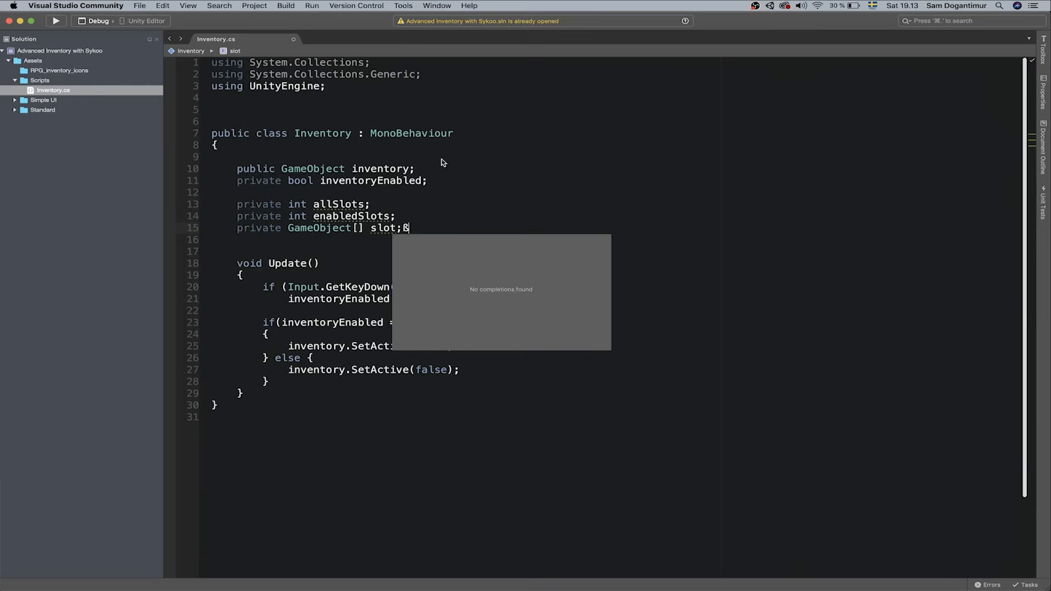
pyautogui.press('BackSpace')
pyautogui.press('BackSpace')
pyautogui.press('super+s')
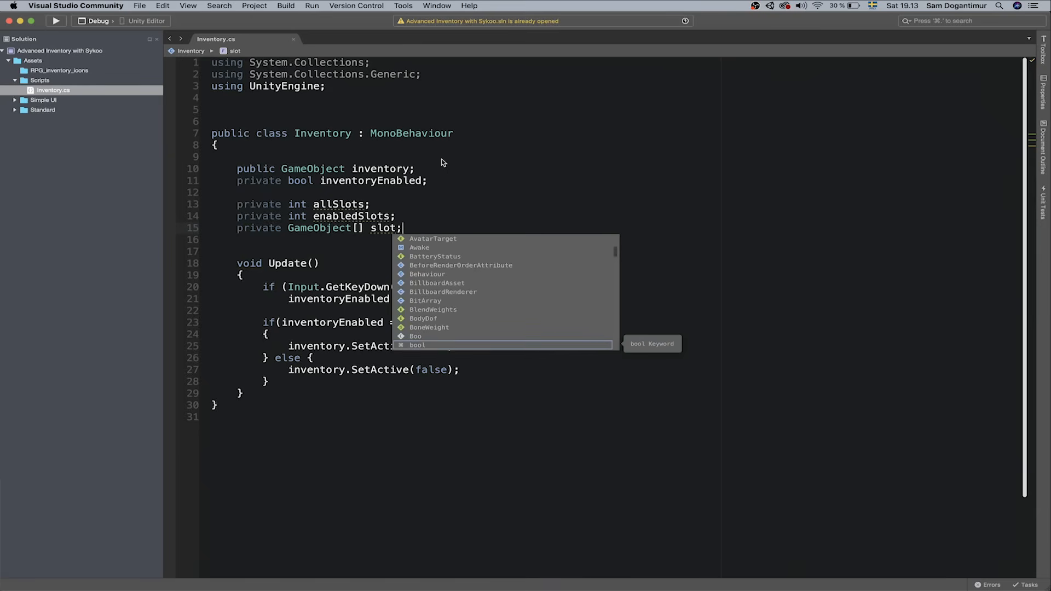
pyautogui.press('Down')
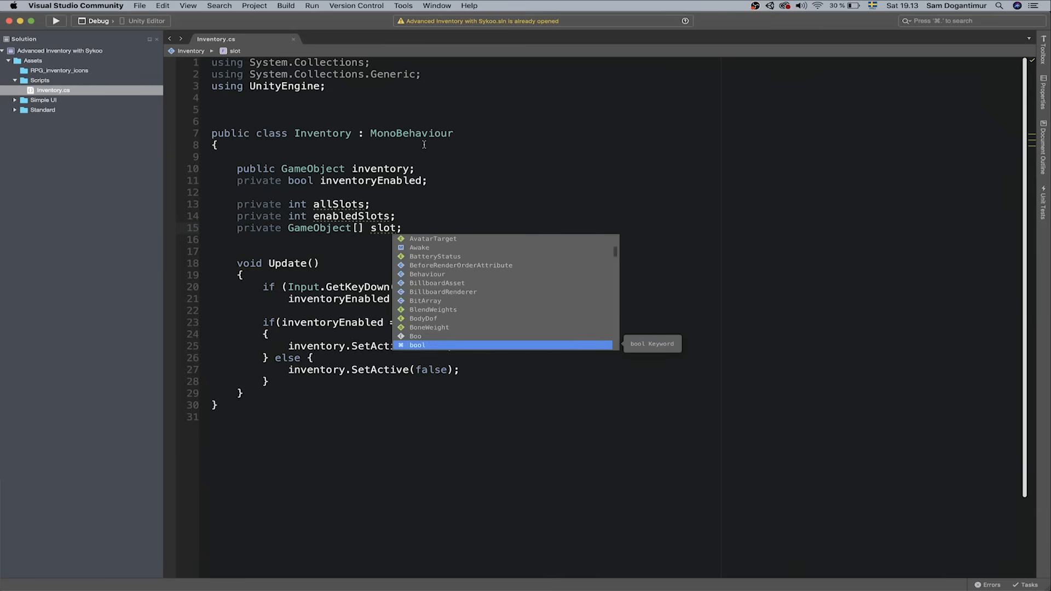
pyautogui.click(380, 229)
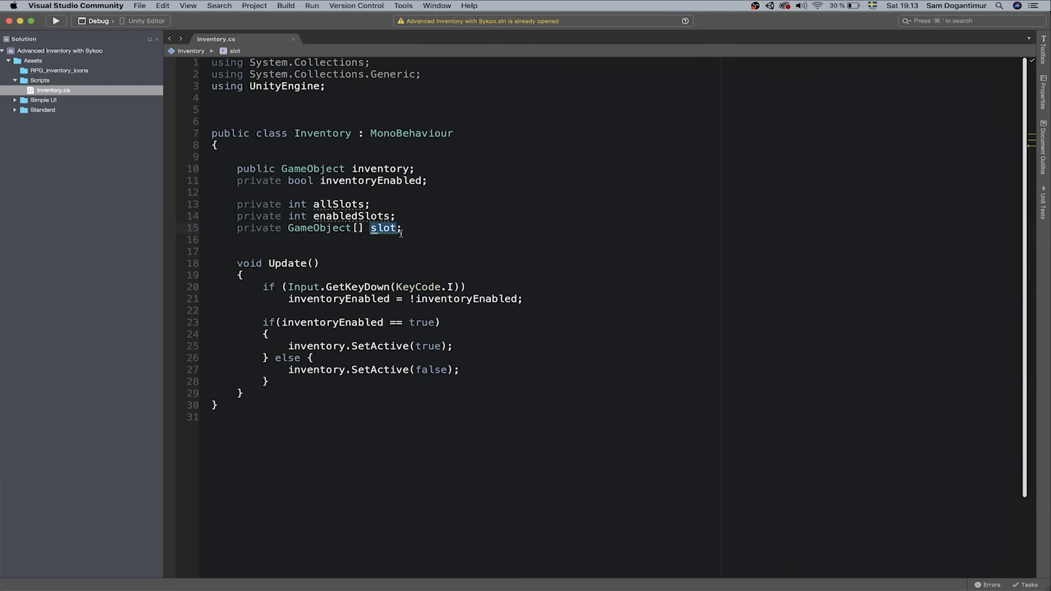
pyautogui.press('Down')
pyautogui.press('Down')
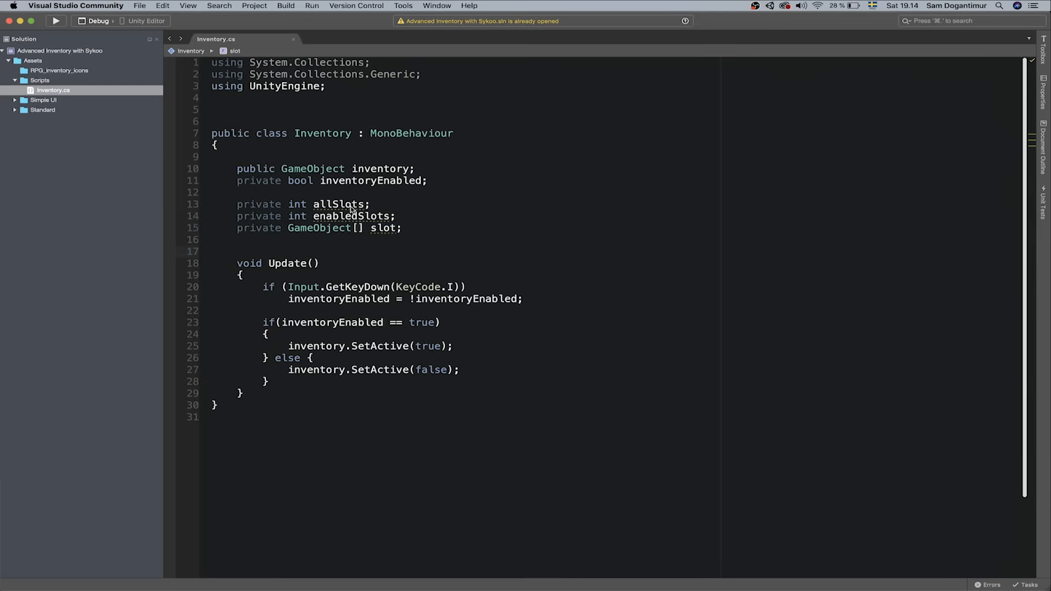
pyautogui.press('Return')
pyautogui.press('Return')
pyautogui.press('Up')
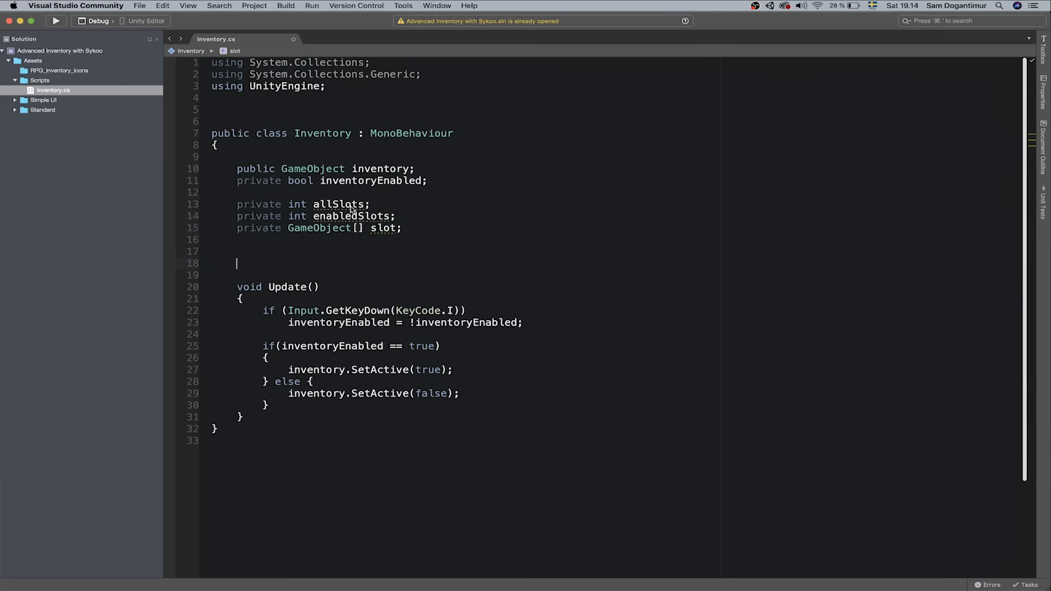
# Insert an empty void Start() method skeleton
pyautogui.write('v')
pyautogui.press('Return')
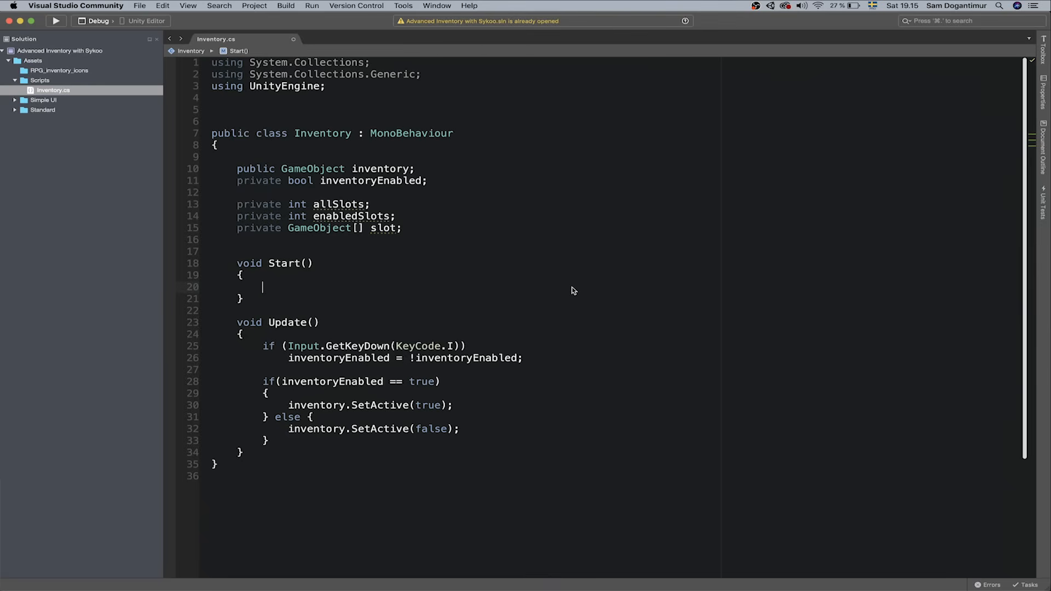
pyautogui.press('Up')
pyautogui.press('Up')
pyautogui.press('Up')
pyautogui.press('Up')
pyautogui.press('Up')
pyautogui.press('Down')
# Type a public GameObject slotHolder field below the slot array
pyautogui.press('Return')
pyautogui.press('Return')
pyautogui.press('Up')
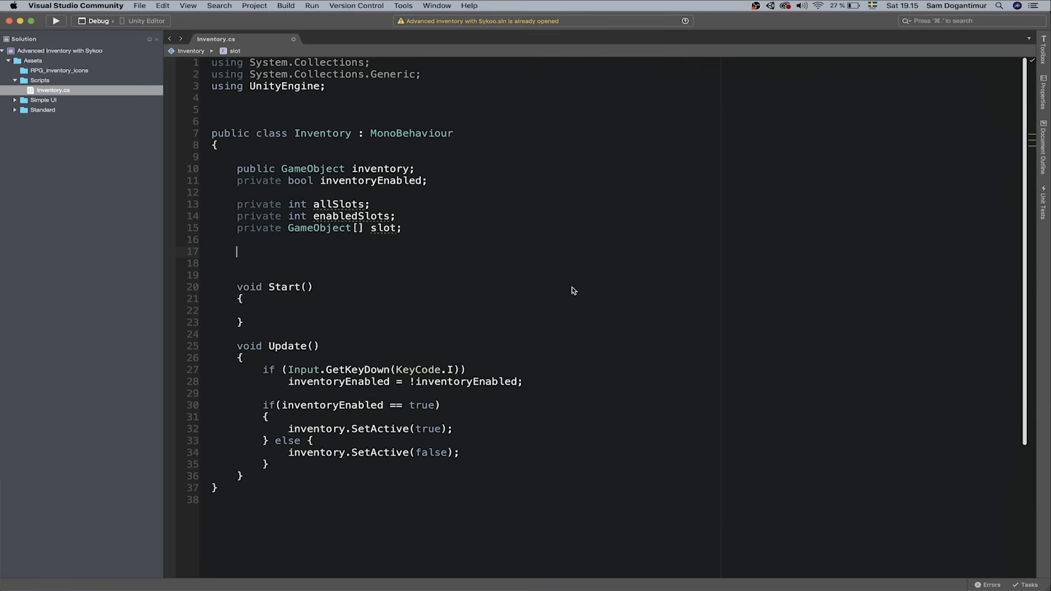
pyautogui.write('public GameObje')
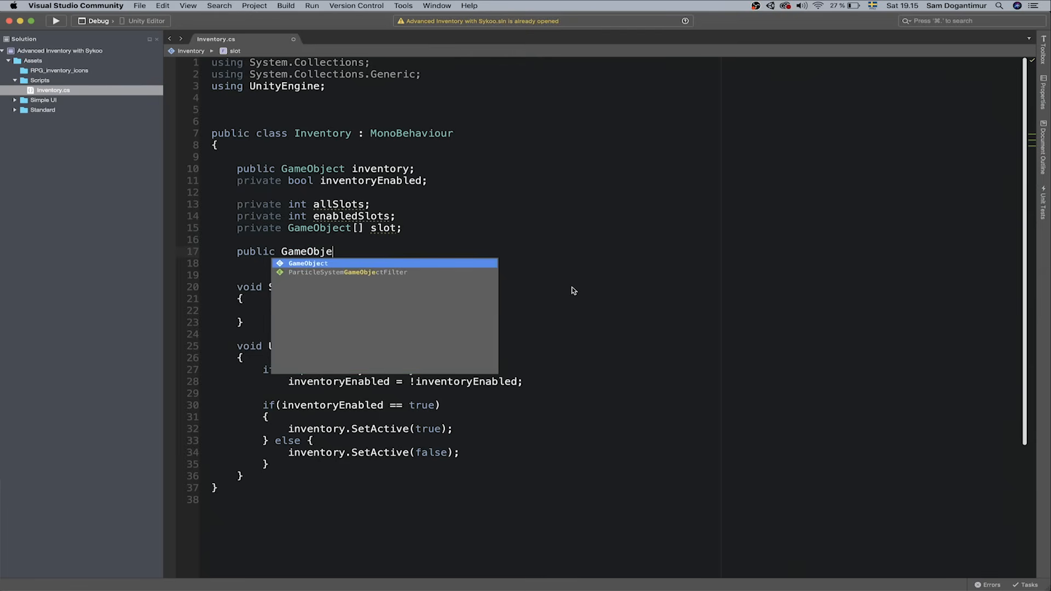
pyautogui.write('ct slotHolder')
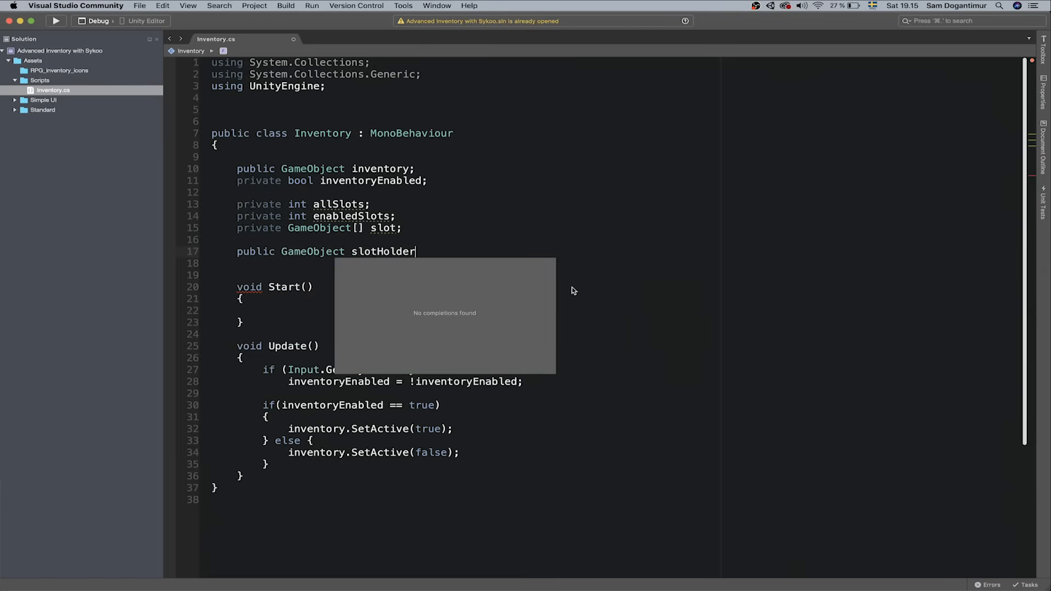
pyautogui.press('super+Tab')
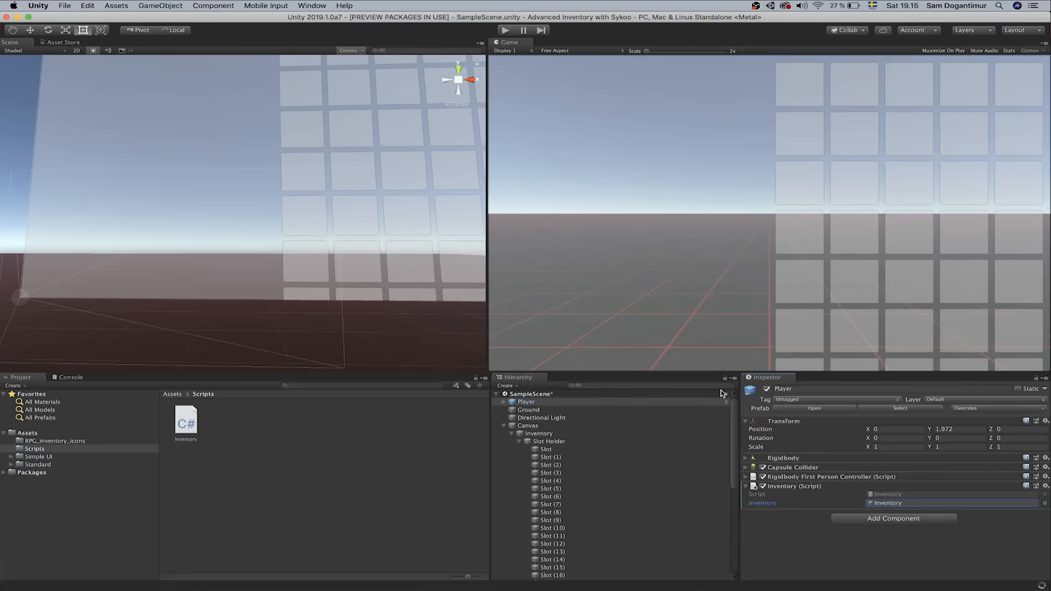
# Drop the Slot Holder object into the Inventory script's Slot Holder field, then return to Start()
pyautogui.moveTo(575, 443); pyautogui.dragTo(891, 514)
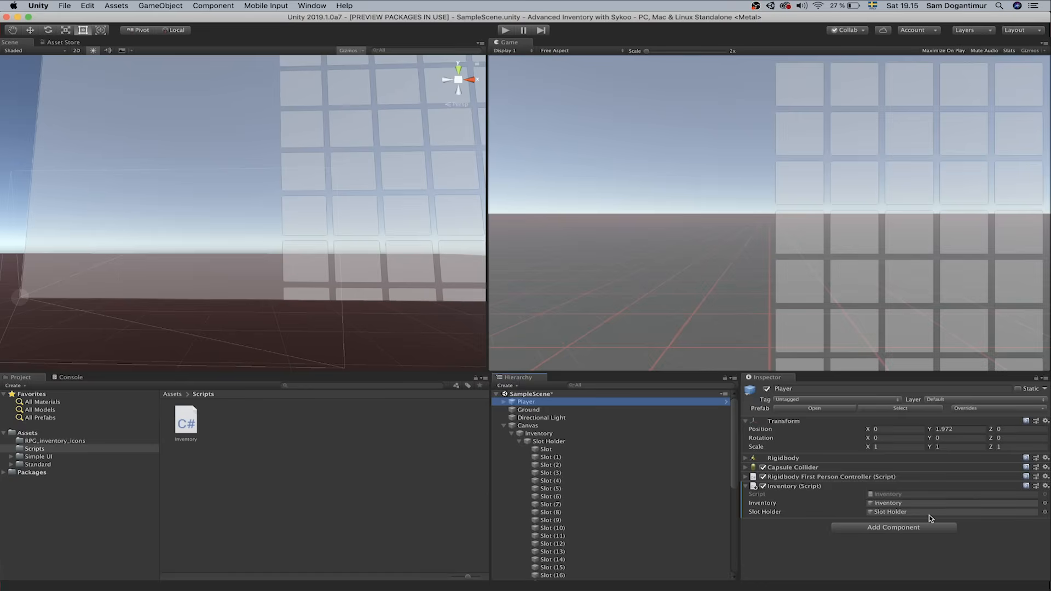
pyautogui.press('super+Tab')
pyautogui.click(383, 309)
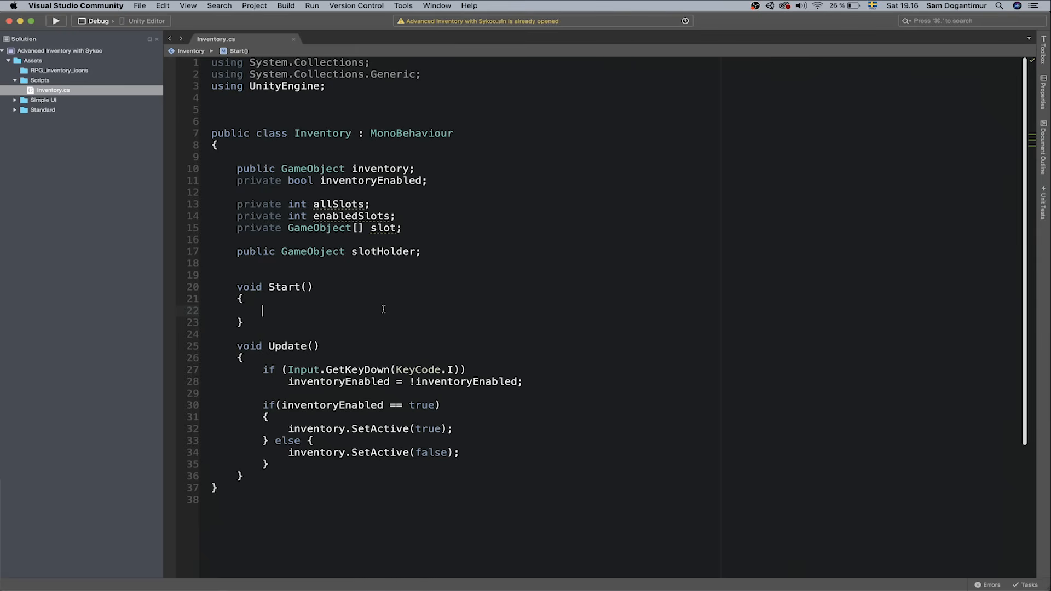
# In Start(), set allSlots = 40 and begin a for loop from 0 to allSlots
pyautogui.write('allSlots = 40;')
pyautogui.press('Return')
pyautogui.press('Return')
pyautogui.write('for')
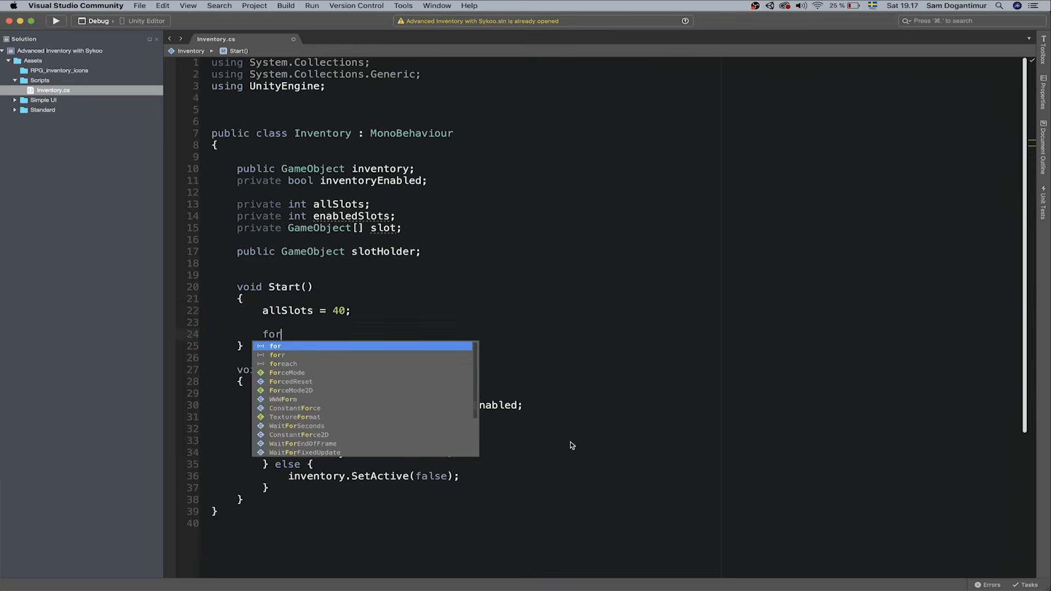
pyautogui.write(' (int i = 0')
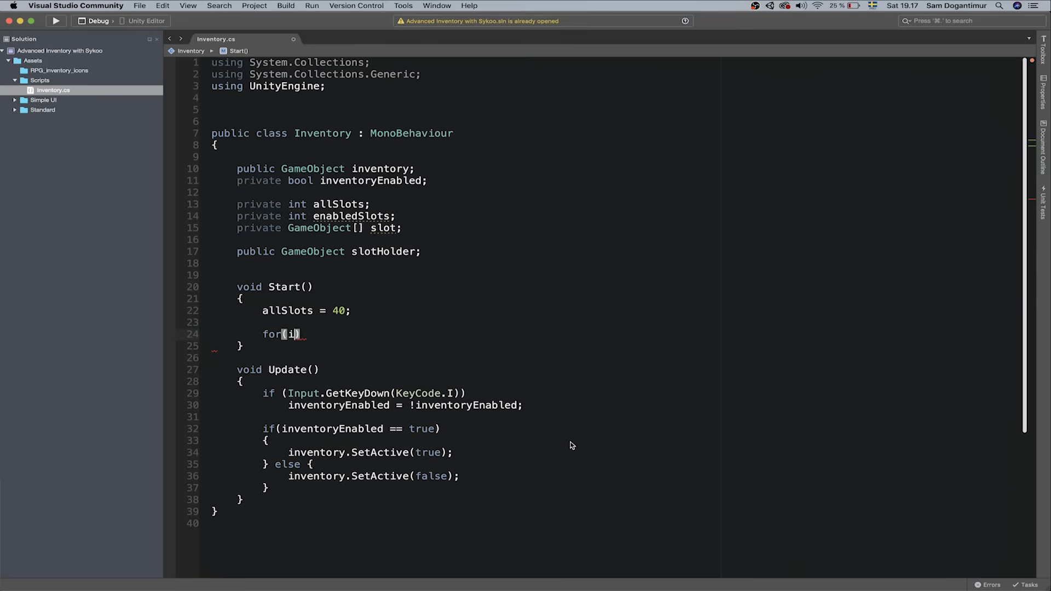
pyautogui.write('; i < a')
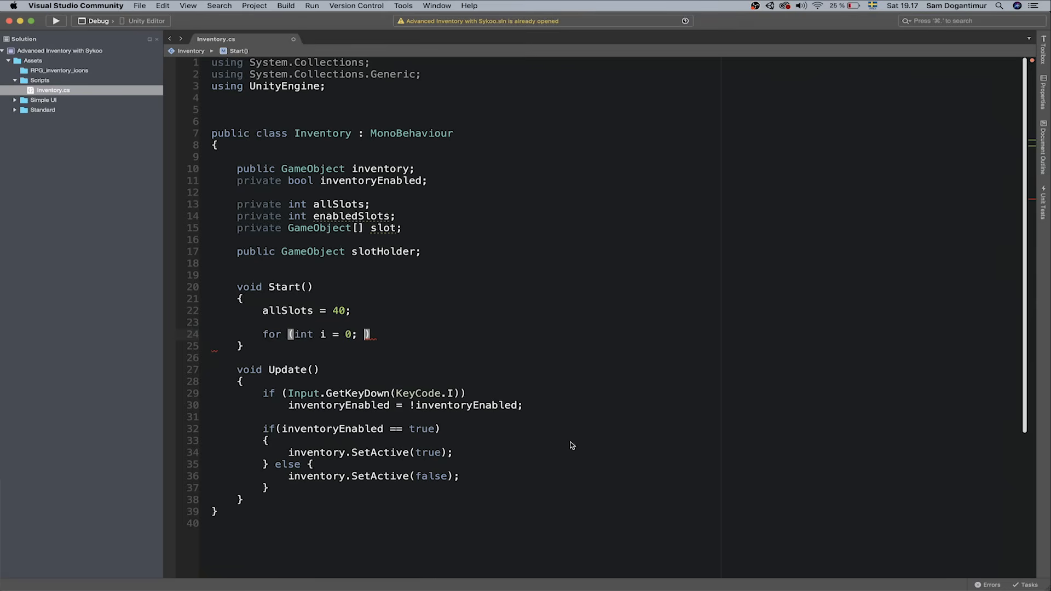
pyautogui.scroll(-3, 570, 444)
pyautogui.write('llSlots; int++')
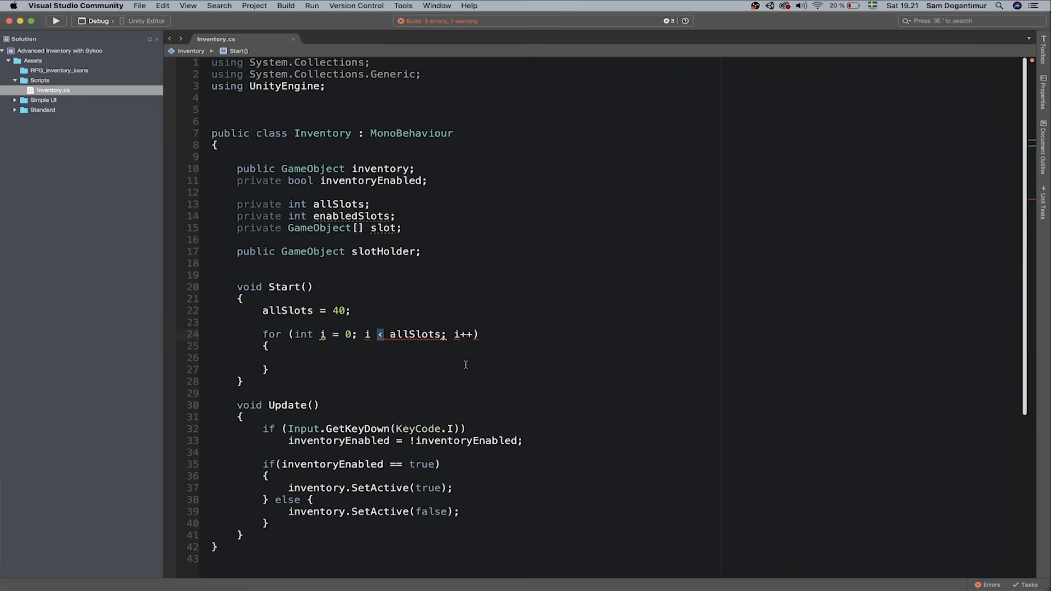
pyautogui.write('<')
# Inside the loop, assign slot[i] = slotHolder.transform.GetChild(i).gameObject;
pyautogui.press('Down')
pyautogui.press('Down')
pyautogui.write('sl')
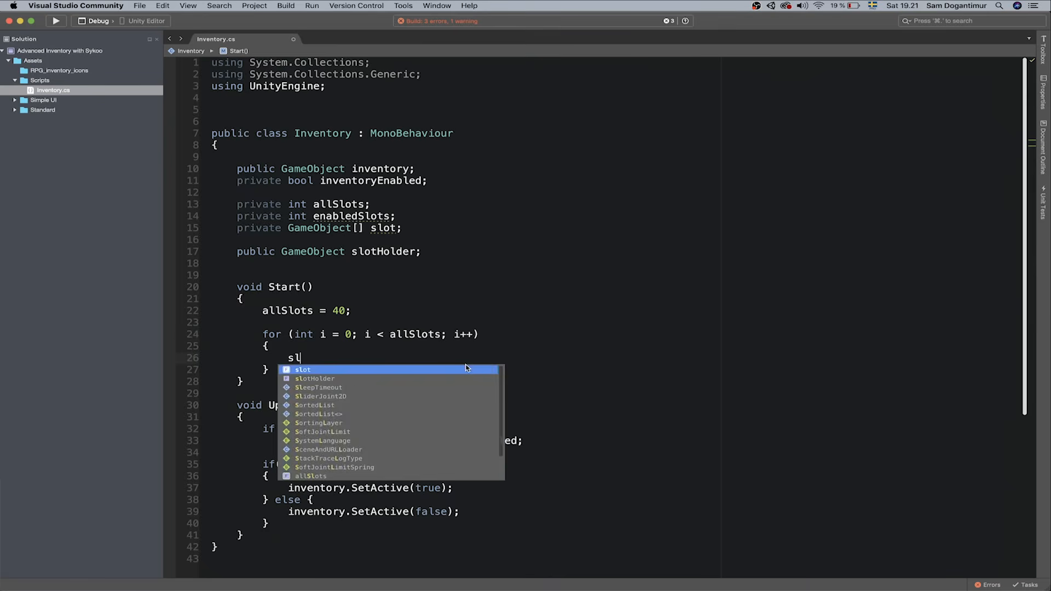
pyautogui.write('ot[i')
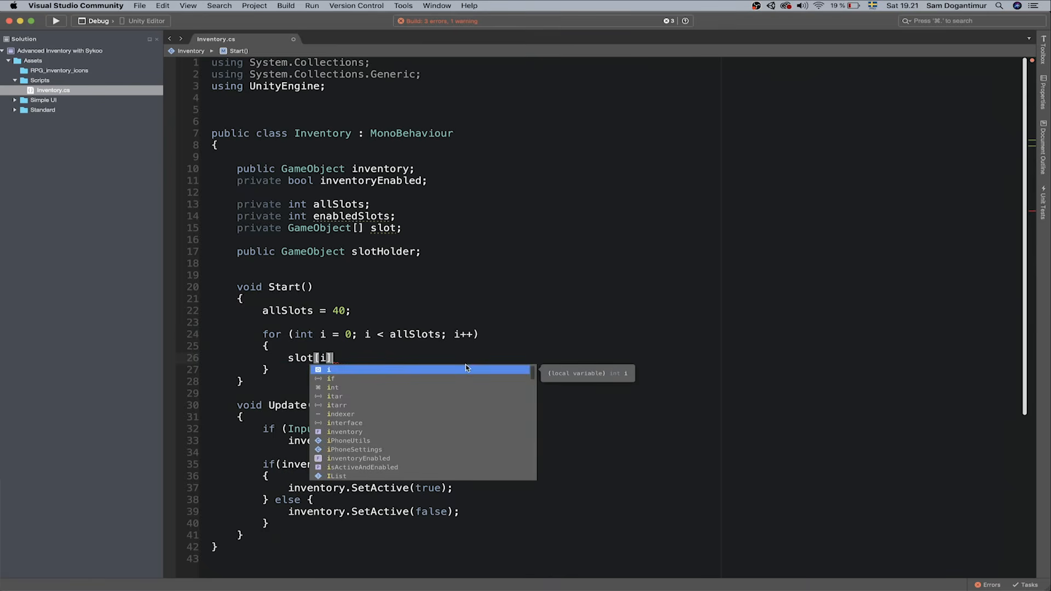
pyautogui.write('] = ')
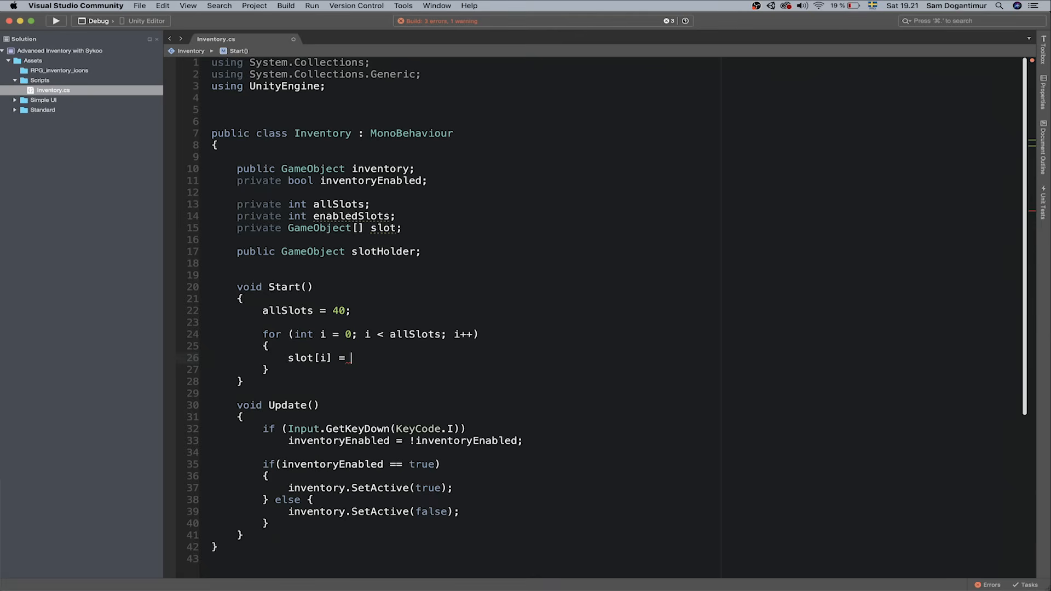
pyautogui.write('slotHolder.trans')
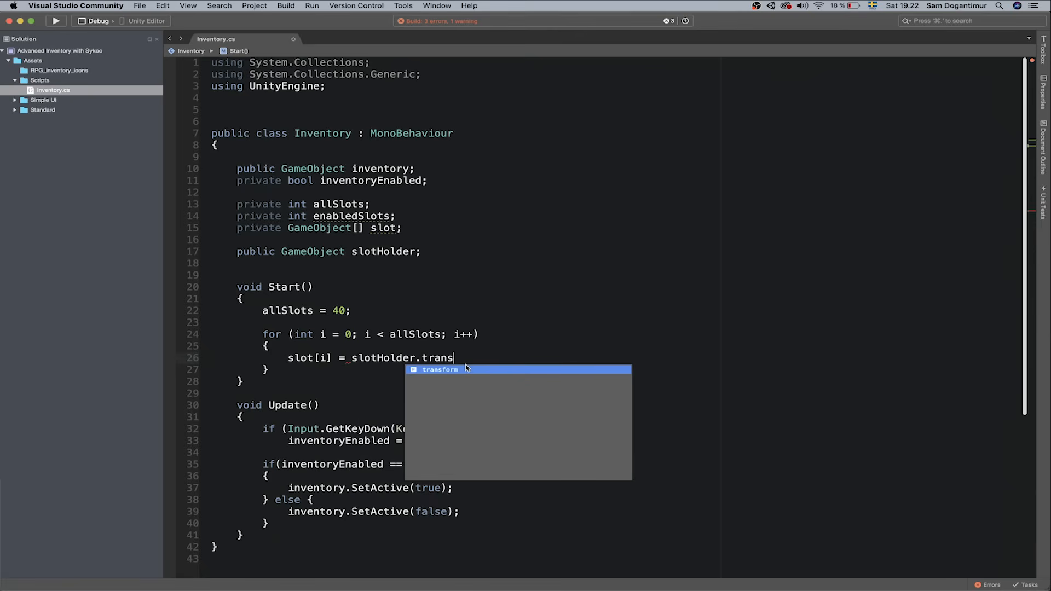
pyautogui.write('form.GetChi')
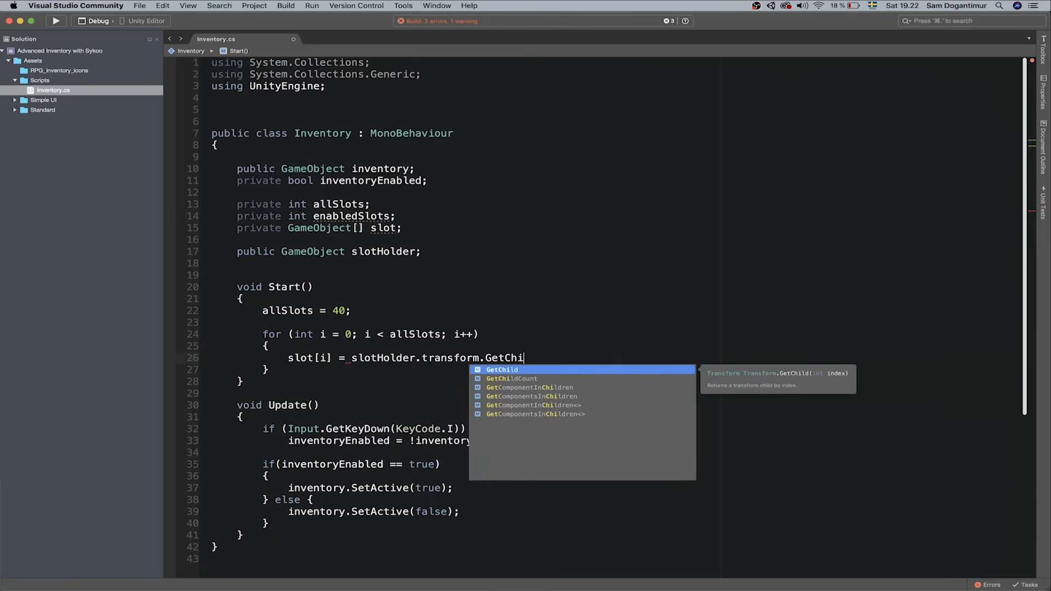
pyautogui.press('Return')
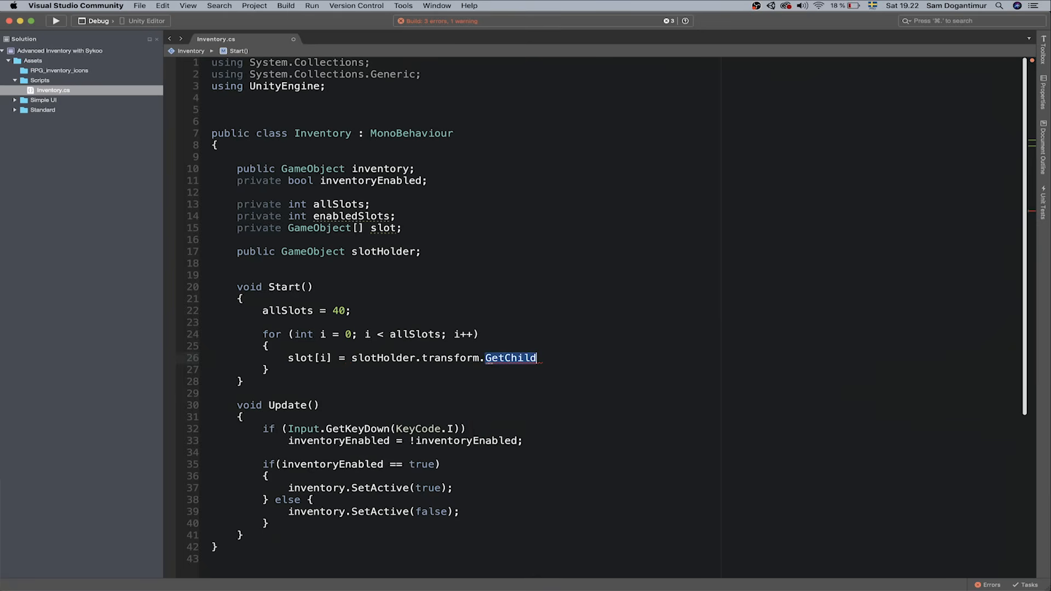
pyautogui.write('(')
pyautogui.press('BackSpace')
pyautogui.write('(i);')
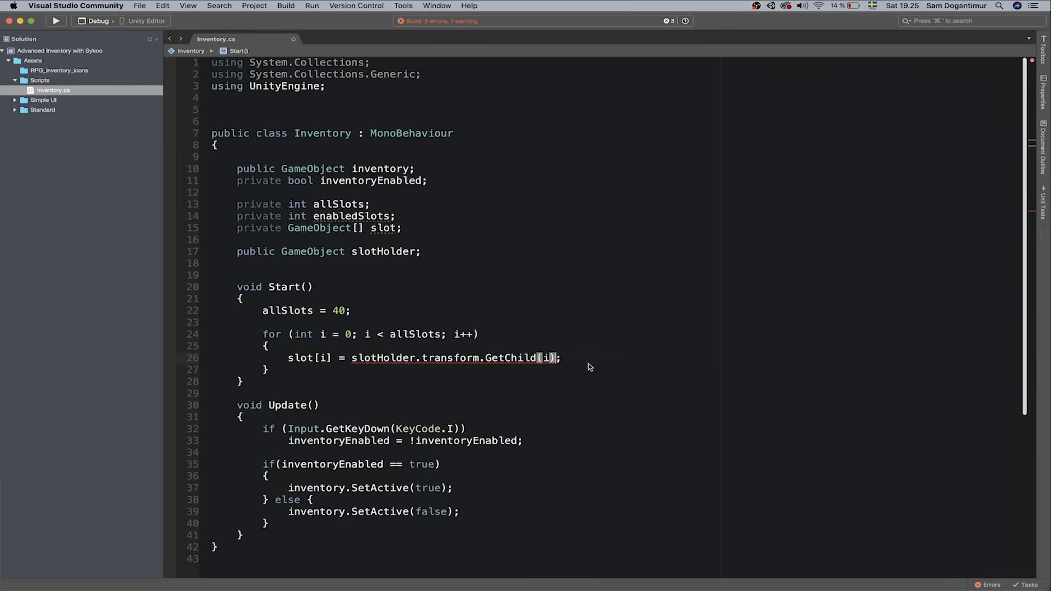
pyautogui.click(379, 227)
pyautogui.click(554, 358)
pyautogui.write('.game')
pyautogui.write('Objectßß')
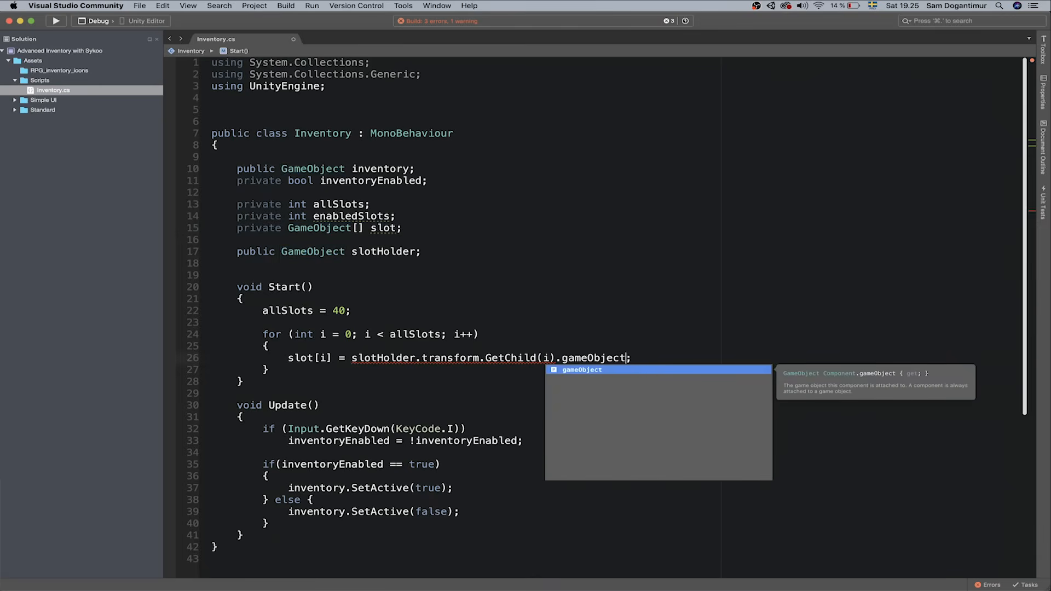
pyautogui.press('BackSpace')
pyautogui.press('BackSpace')
pyautogui.click(443, 312)
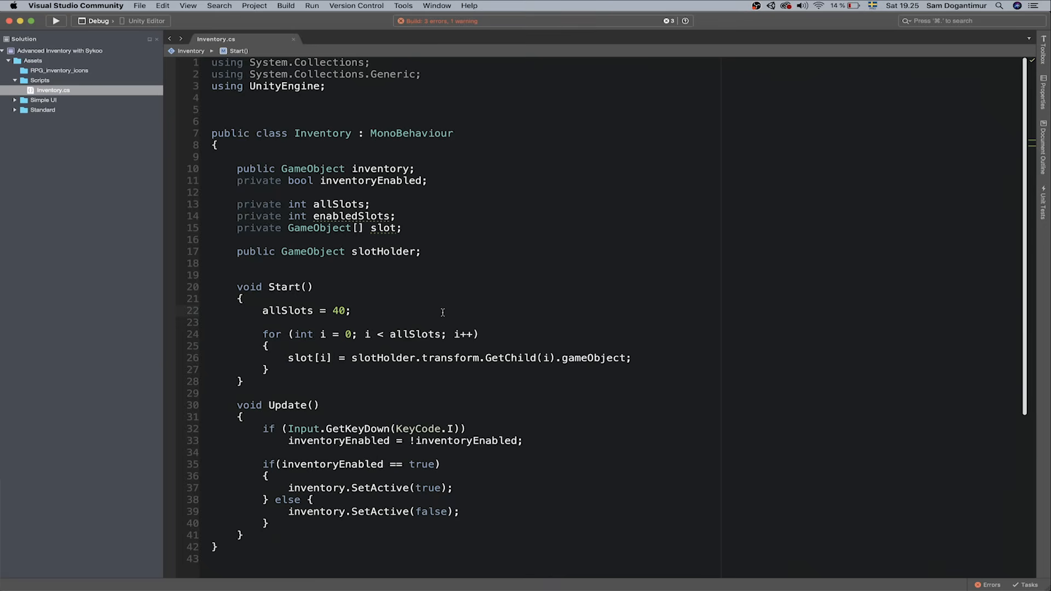
pyautogui.press('Return')
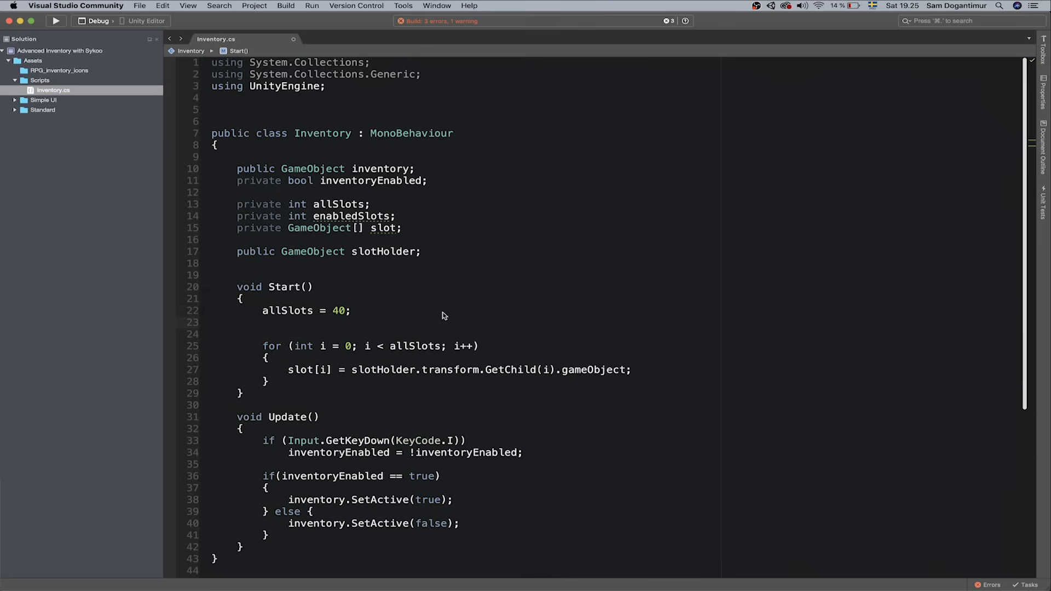
# Add slot = new GameObject[allSlots]; before the loop and review where allSlots is used
pyautogui.write('slot = new GameObject')
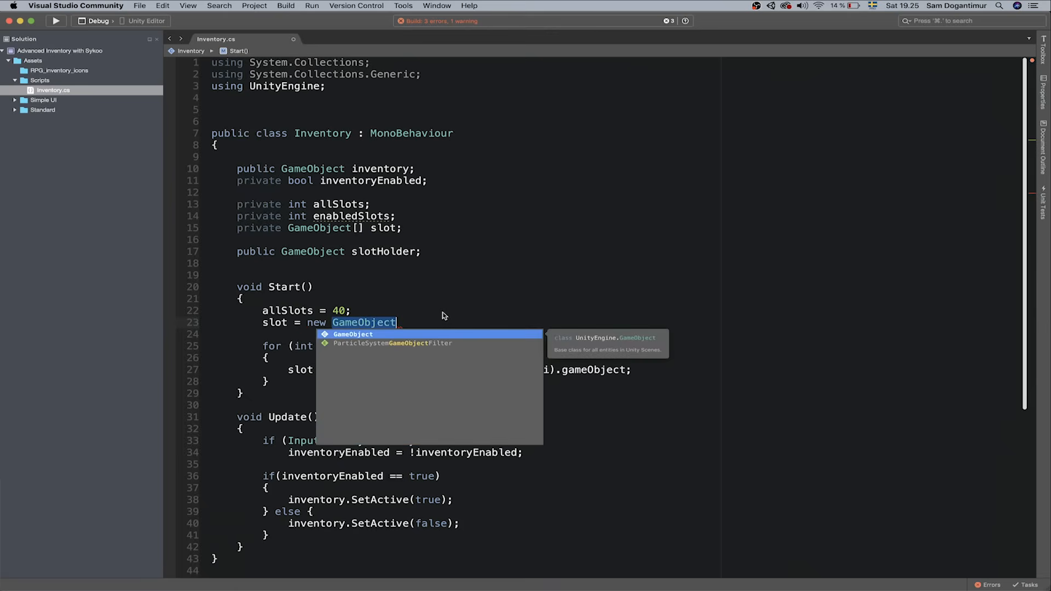
pyautogui.write('[')
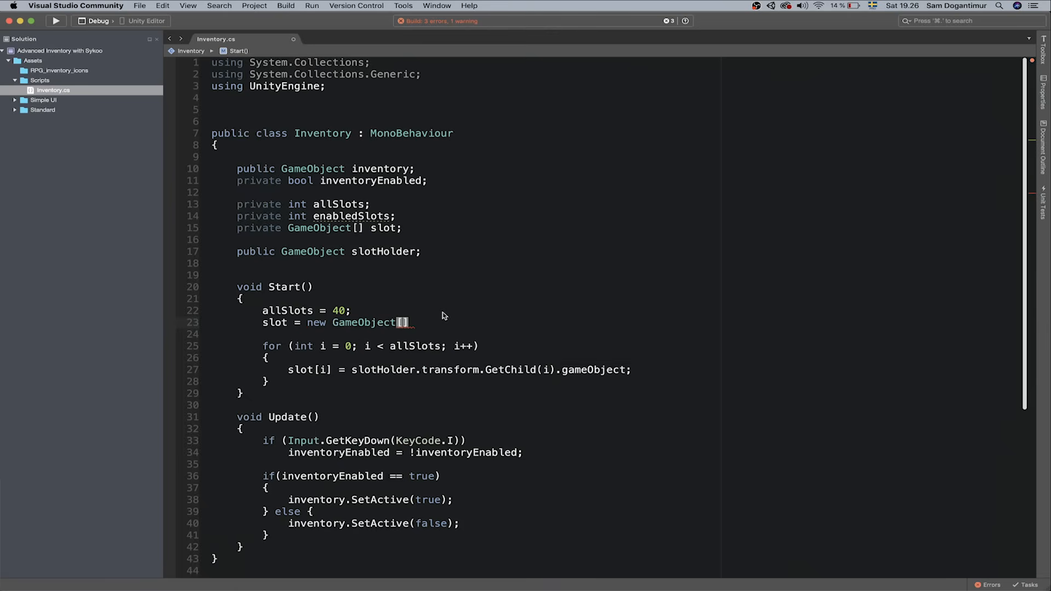
pyautogui.write('allSlots];')
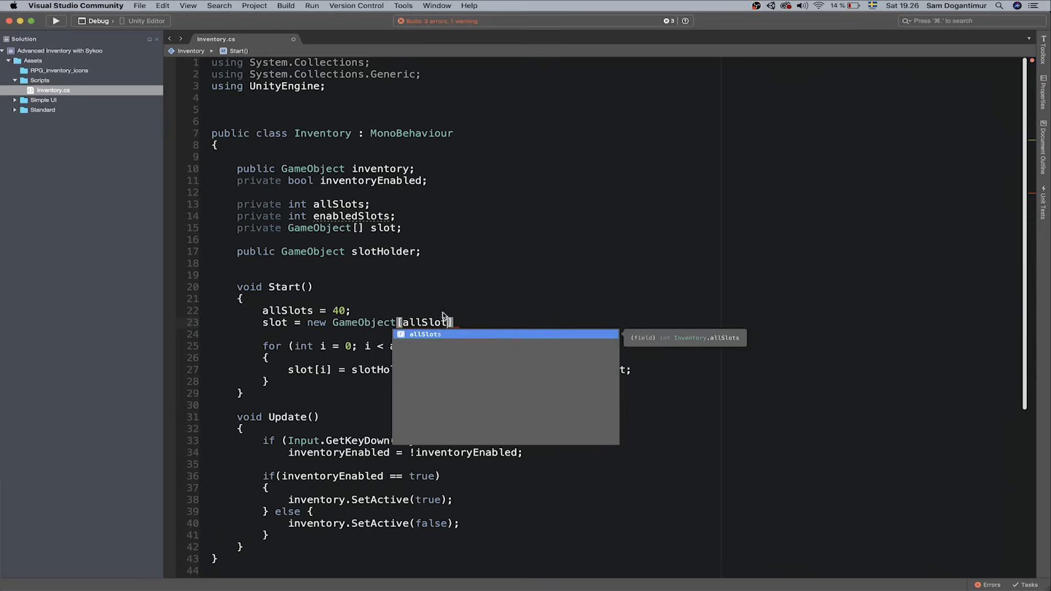
pyautogui.click(484, 268)
pyautogui.click(276, 323)
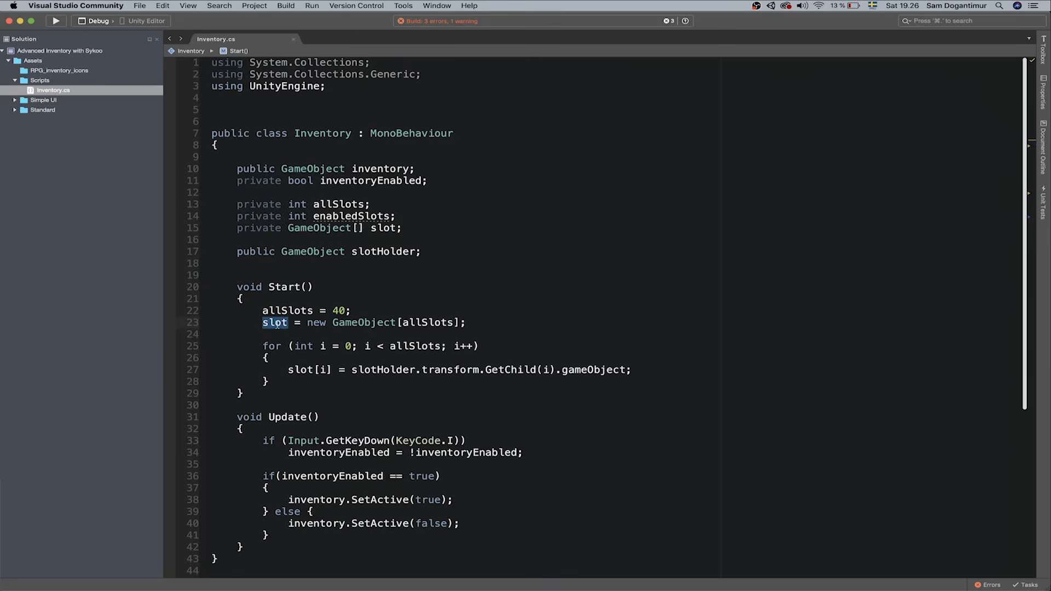
pyautogui.moveTo(323, 326)
pyautogui.doubleClick(413, 325)
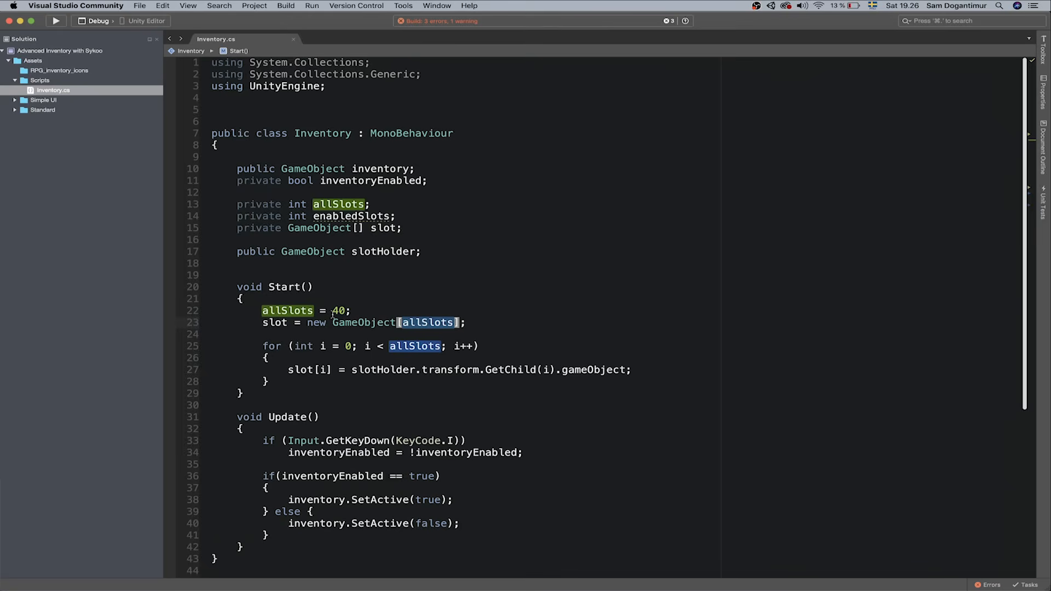
pyautogui.click(307, 317)
pyautogui.doubleClick(341, 310)
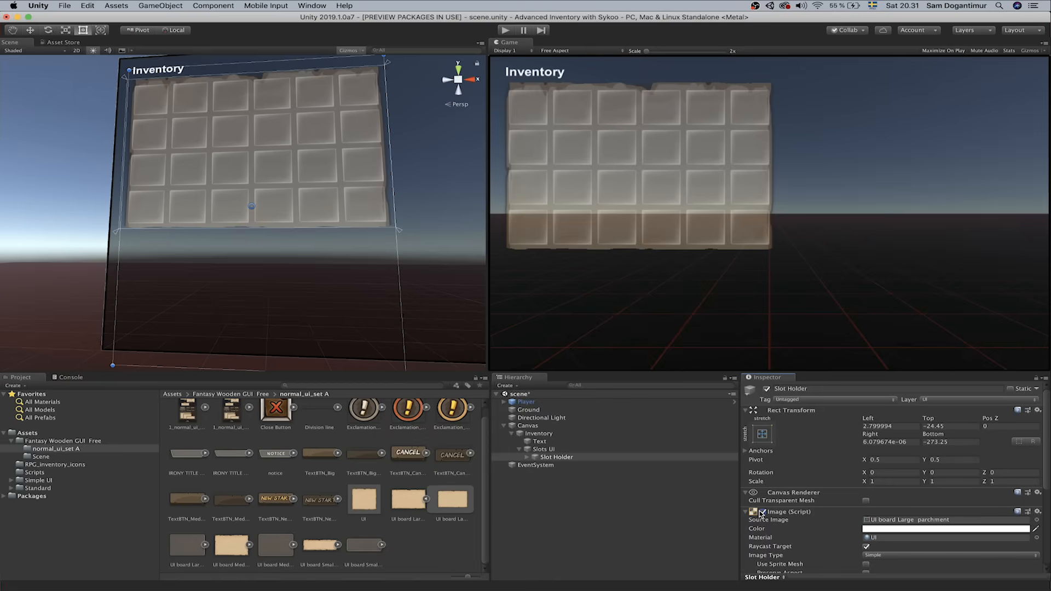
# Disable Slot Holder's Image component so the parchment backdrop disappears
pyautogui.click(763, 512)
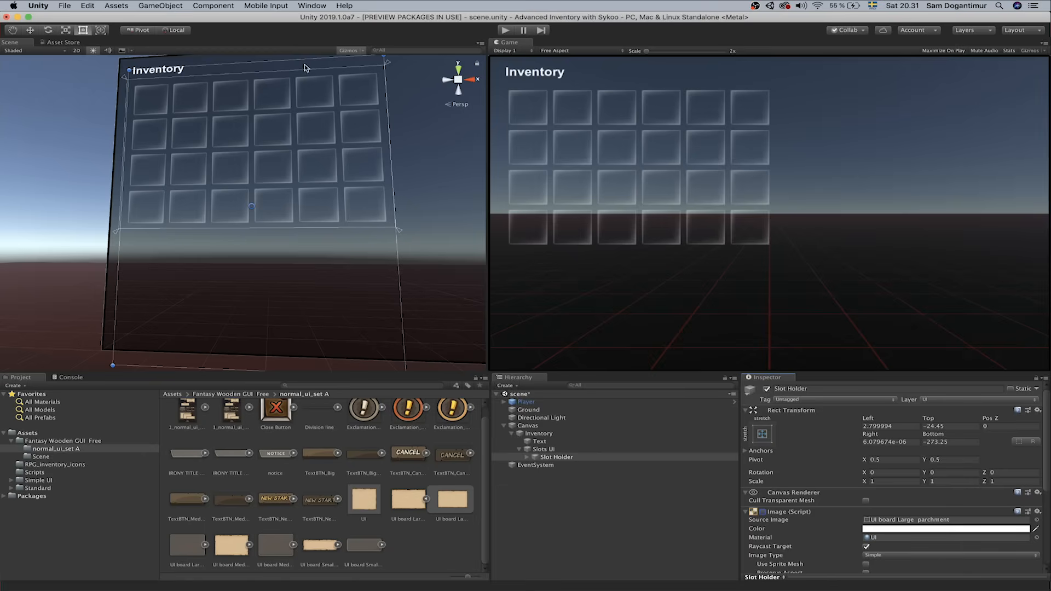
pyautogui.click(173, 4)
pyautogui.moveTo(181, 92)
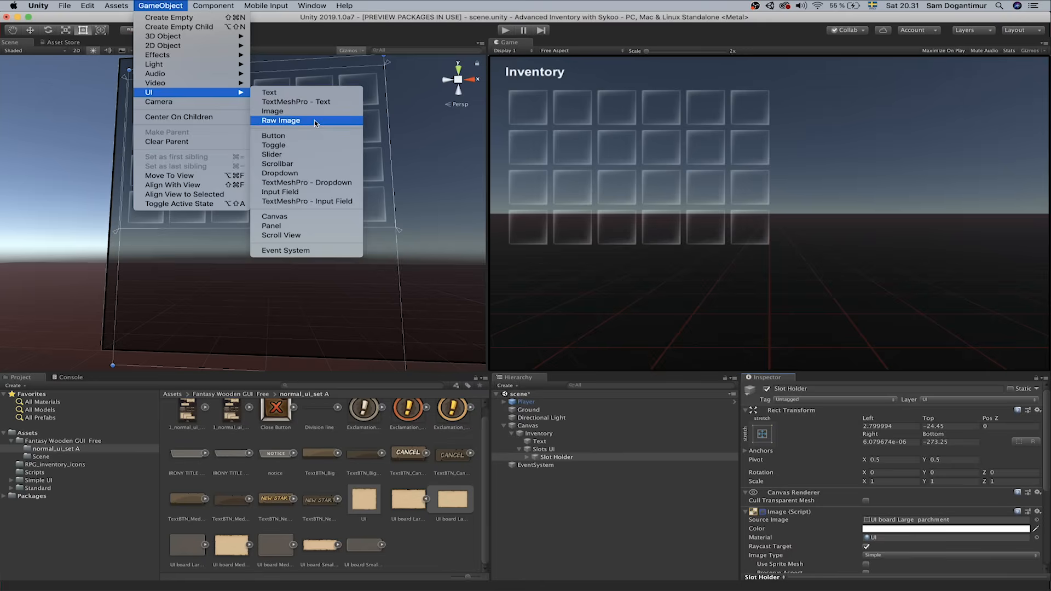
# Add a RawImage with the UI board Large parchment texture and stretch it to 507.92 × 349.19 over the slot grid
pyautogui.click(281, 119)
pyautogui.moveTo(408, 499); pyautogui.dragTo(920, 523)
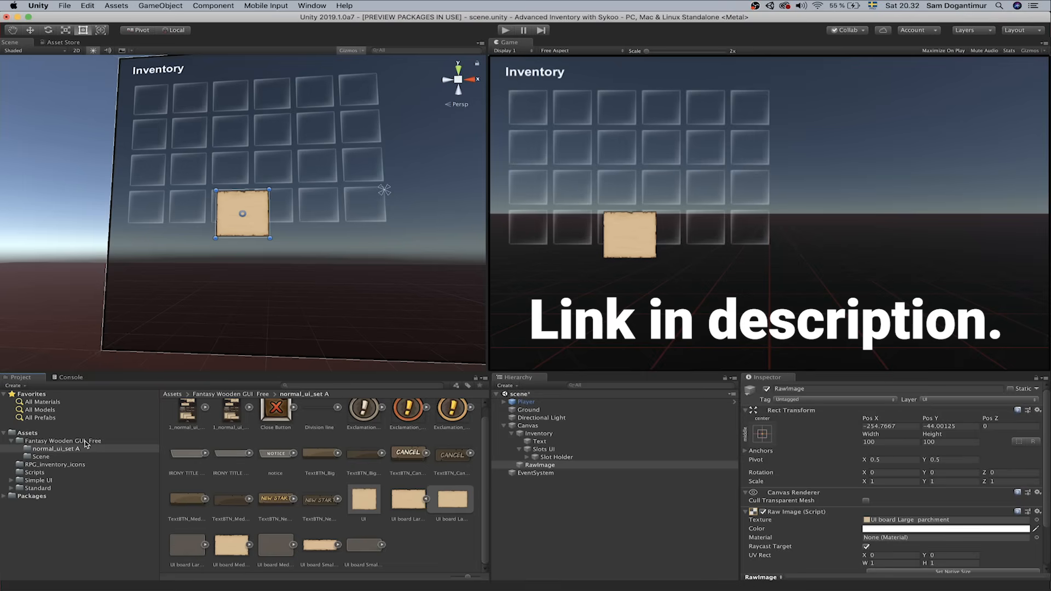
pyautogui.moveTo(239, 228); pyautogui.dragTo(146, 112)
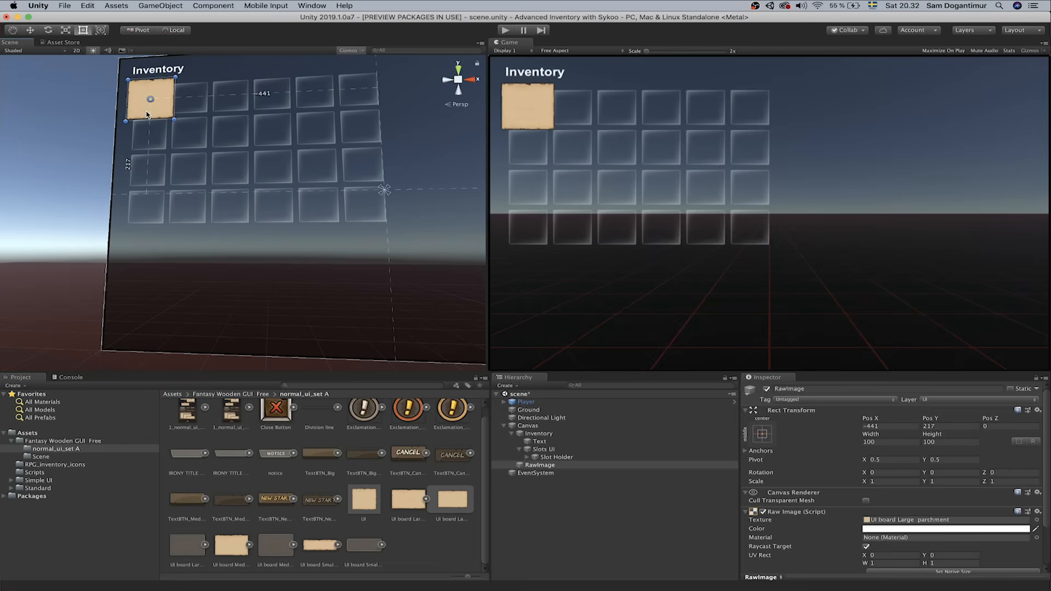
pyautogui.moveTo(174, 119); pyautogui.dragTo(398, 232)
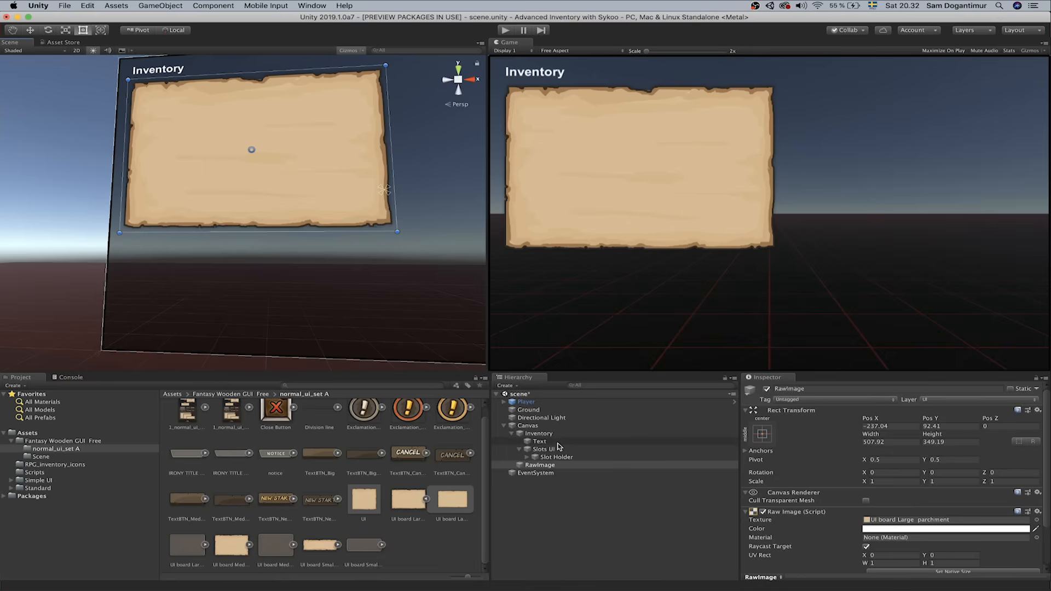
pyautogui.click(536, 427)
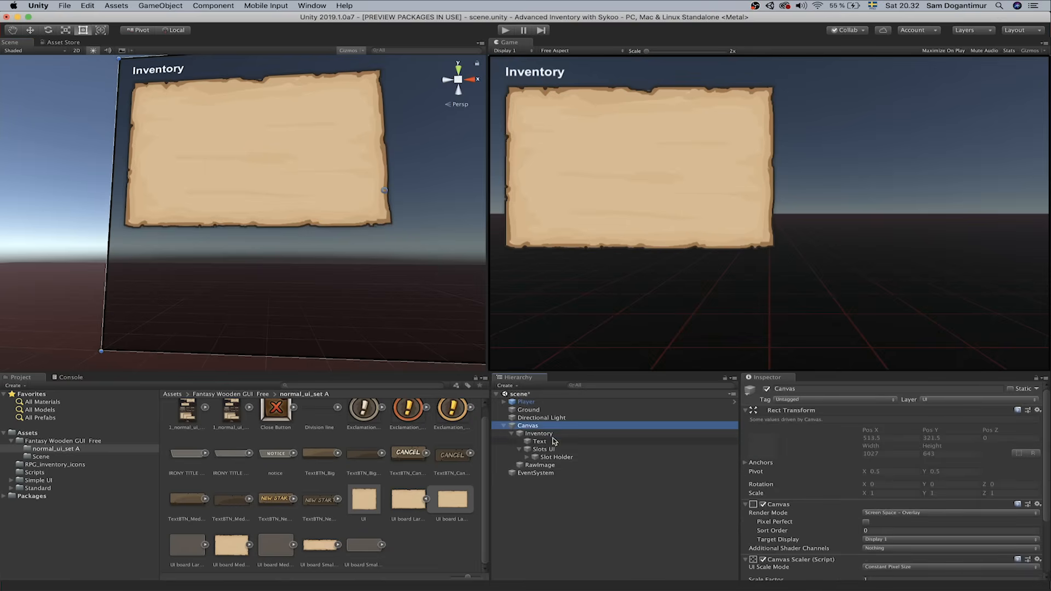
# Rename the RawImage object to 'Inventory slot background'
pyautogui.click(569, 465)
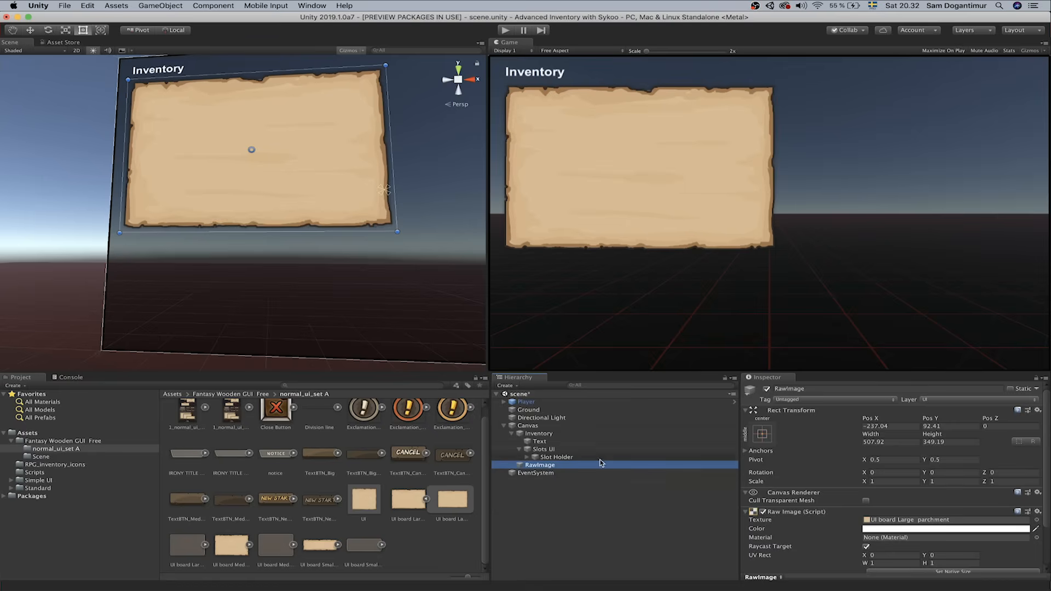
pyautogui.press('Return')
pyautogui.write('Inventory slot background')
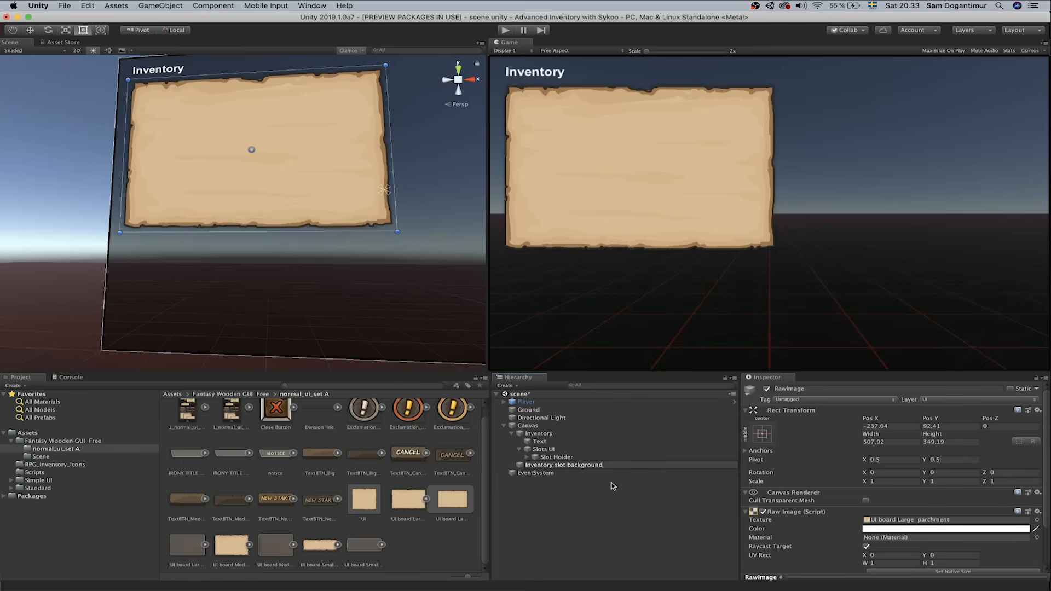
pyautogui.press('Return')
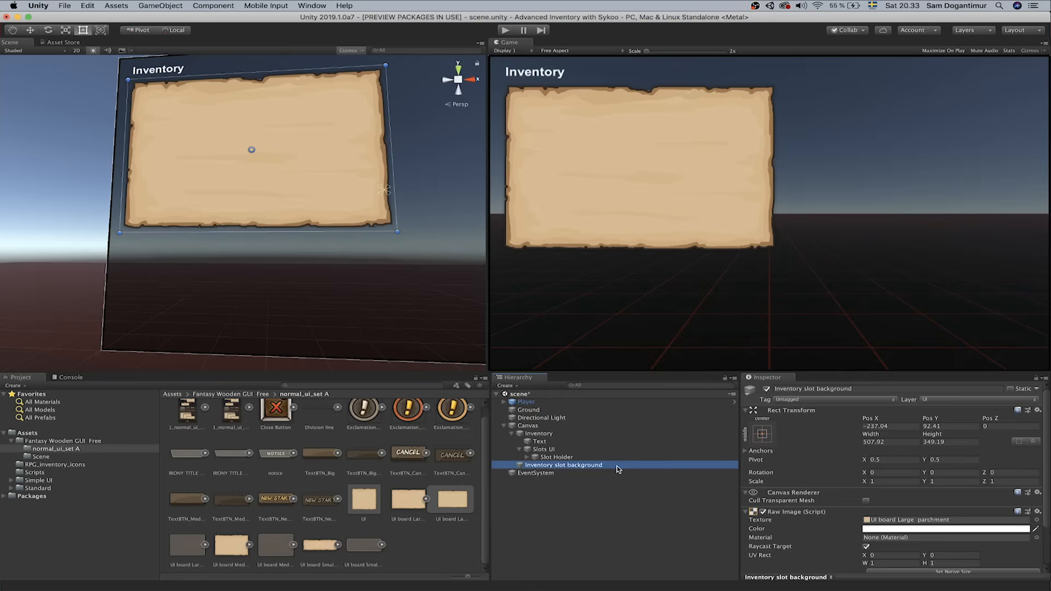
# Parent Inventory slot background under Inventory, then select all 40 slots from Slot to Slot (39)
pyautogui.moveTo(596, 469); pyautogui.dragTo(580, 441)
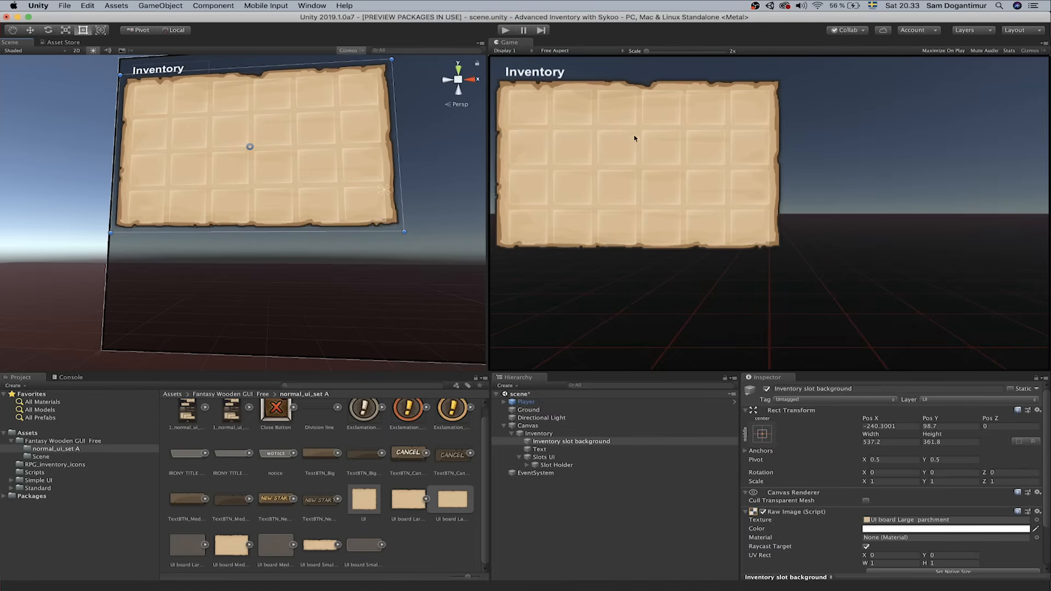
pyautogui.click(527, 465)
pyautogui.click(553, 473)
pyautogui.scroll(-5, 586, 504)
pyautogui.click(590, 516)
pyautogui.scroll(-2, 591, 520)
pyautogui.click(572, 570)
pyautogui.scroll(4, 591, 500)
pyautogui.scroll(4, 590, 500)
pyautogui.keyDown('shift'); pyautogui.click(580, 475); pyautogui.keyUp('shift')
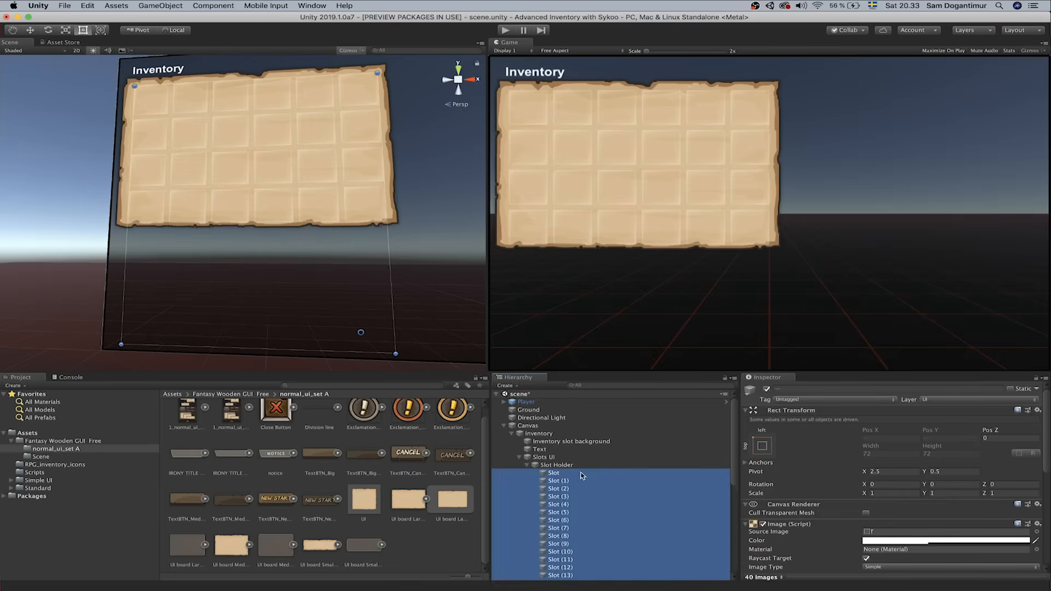
# Raise the Image colour alpha of all 40 selected slots to 255
pyautogui.click(906, 545)
pyautogui.moveTo(43, 212); pyautogui.dragTo(118, 219)
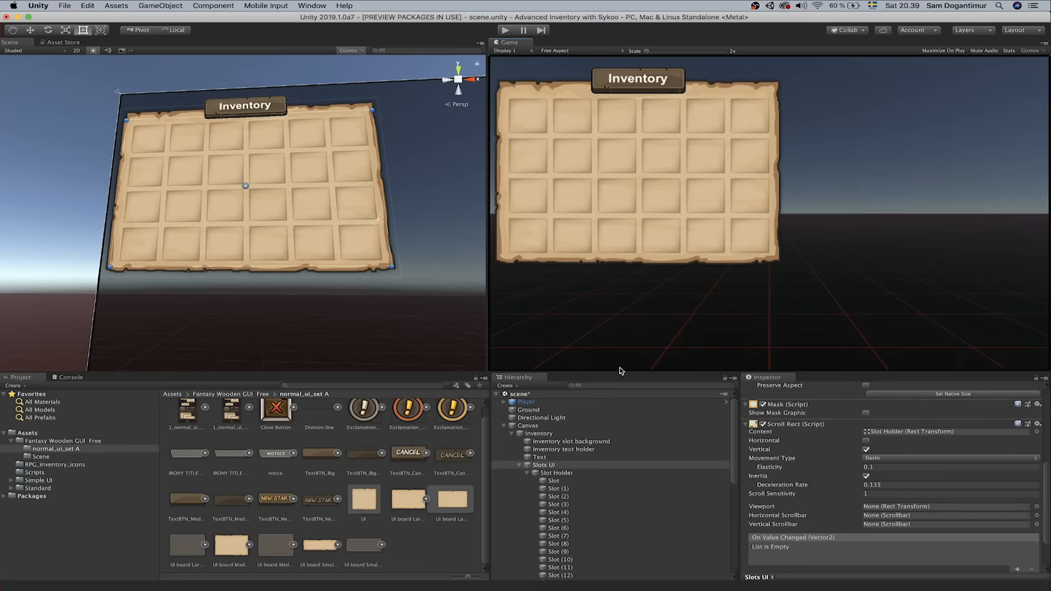
# Enter play mode, show the inventory with the I key, and scroll the slot grid down and up
pyautogui.click(505, 31)
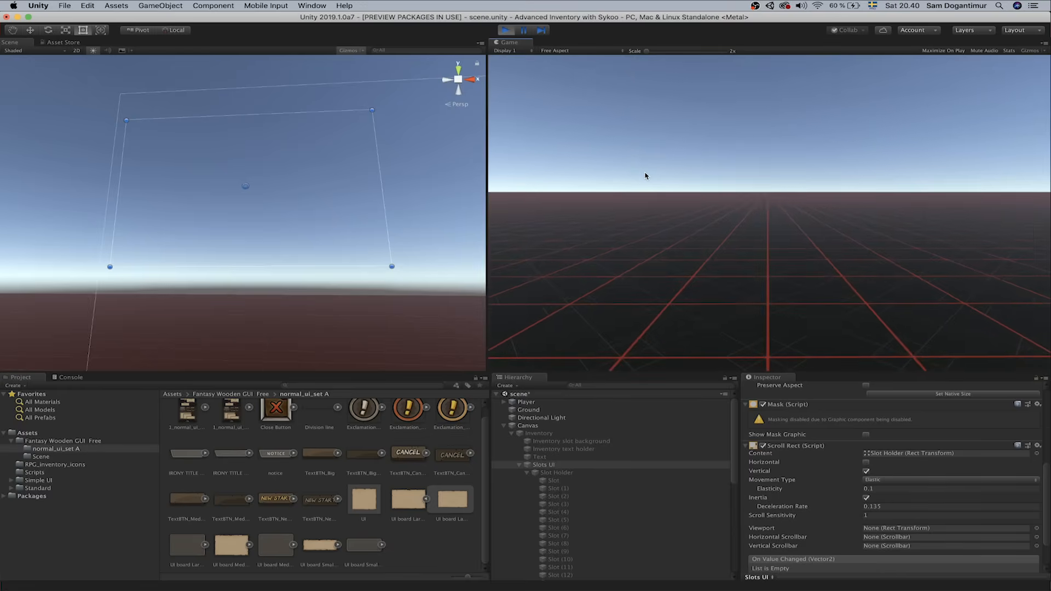
pyautogui.press('i')
pyautogui.scroll(-2, 644, 165)
pyautogui.scroll(2, 648, 165)
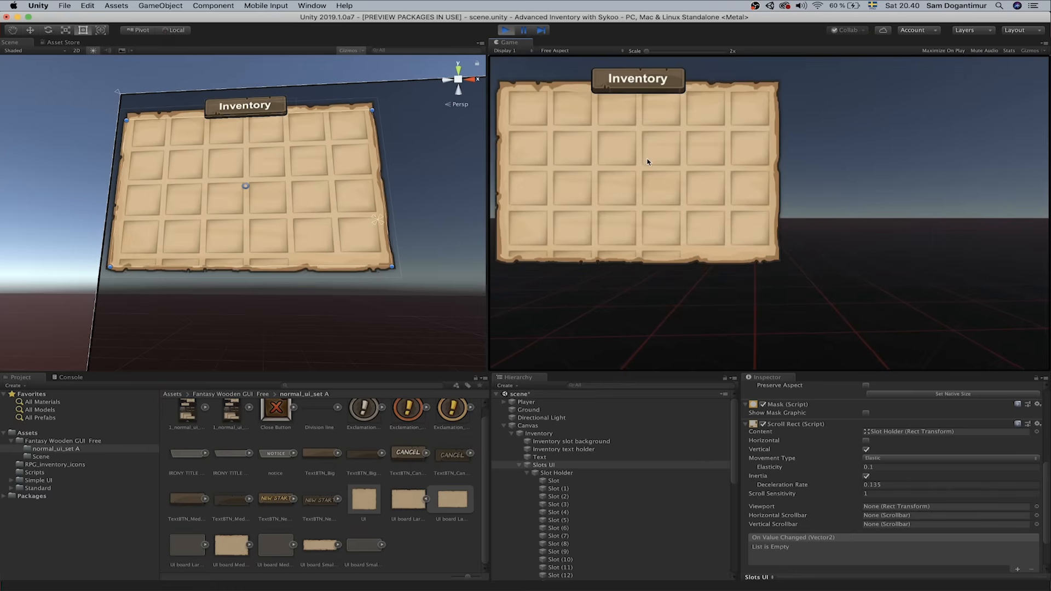